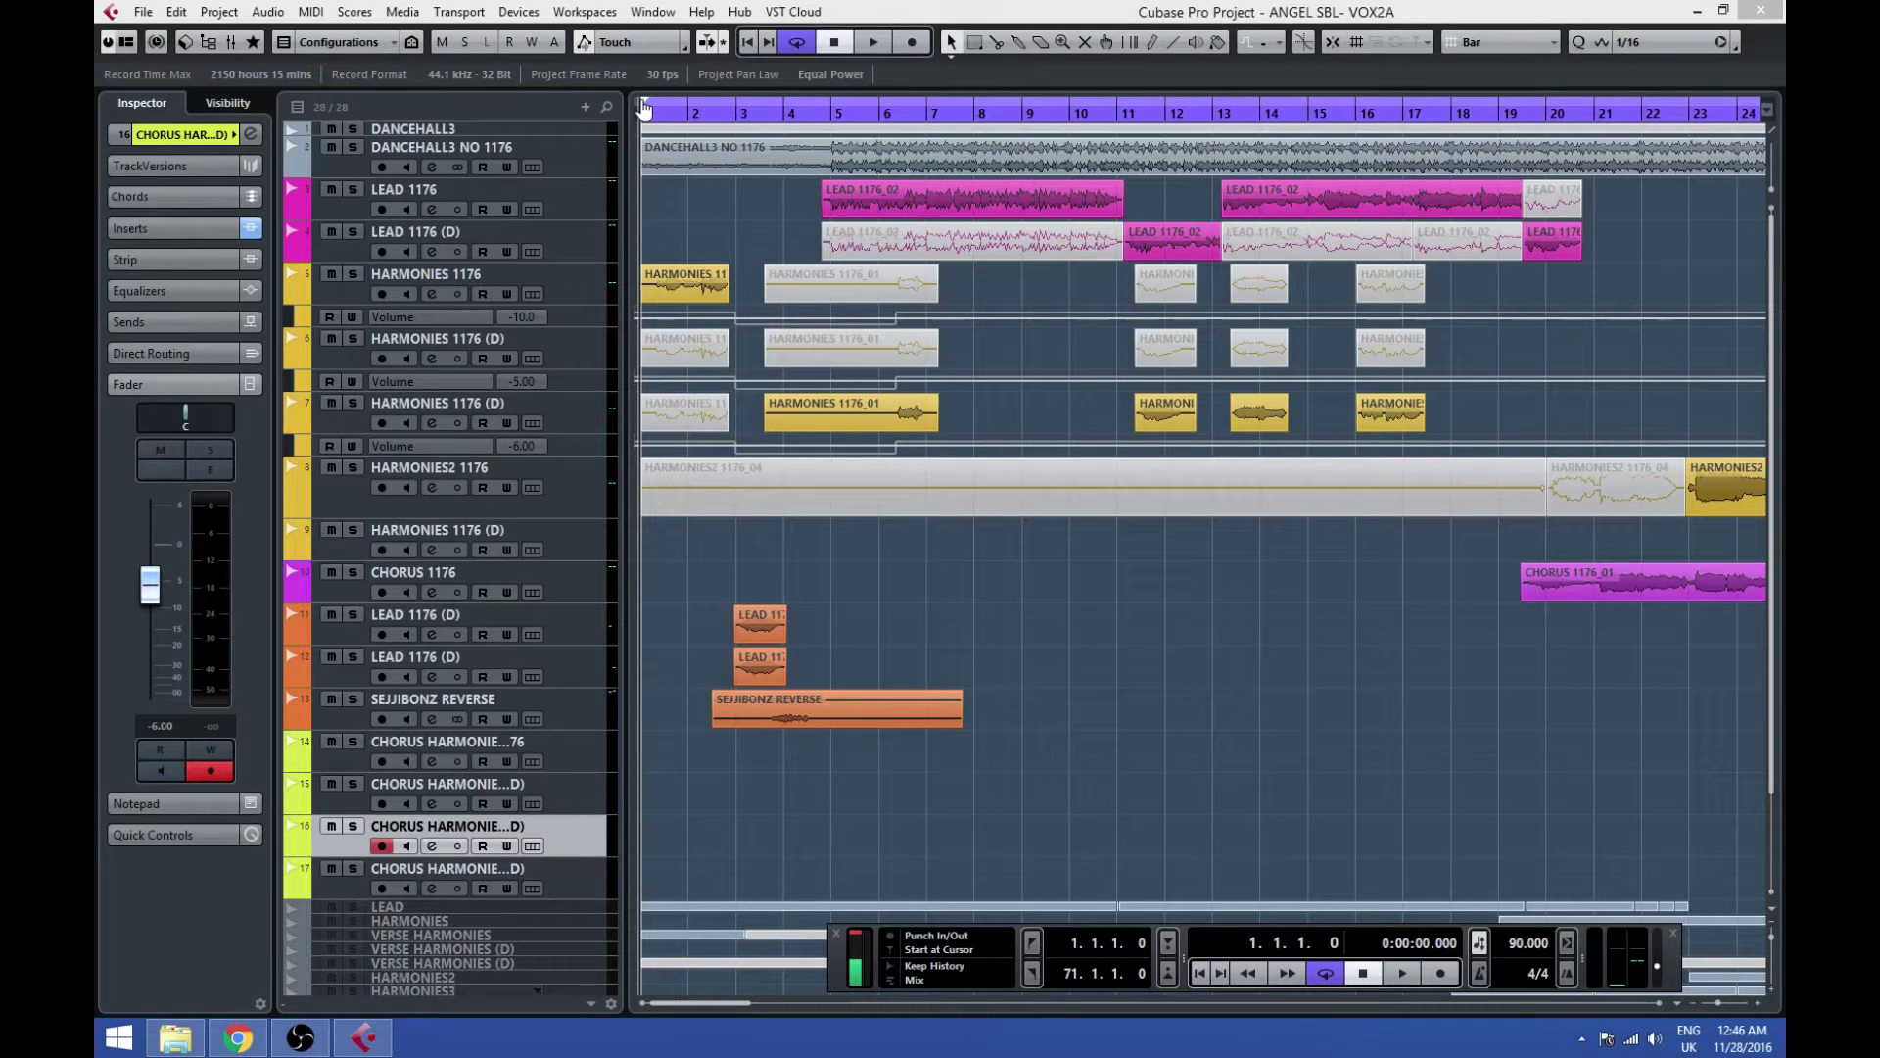
# Step: Play back the full vocal mix, then stop it
pyautogui.click(1220, 108)
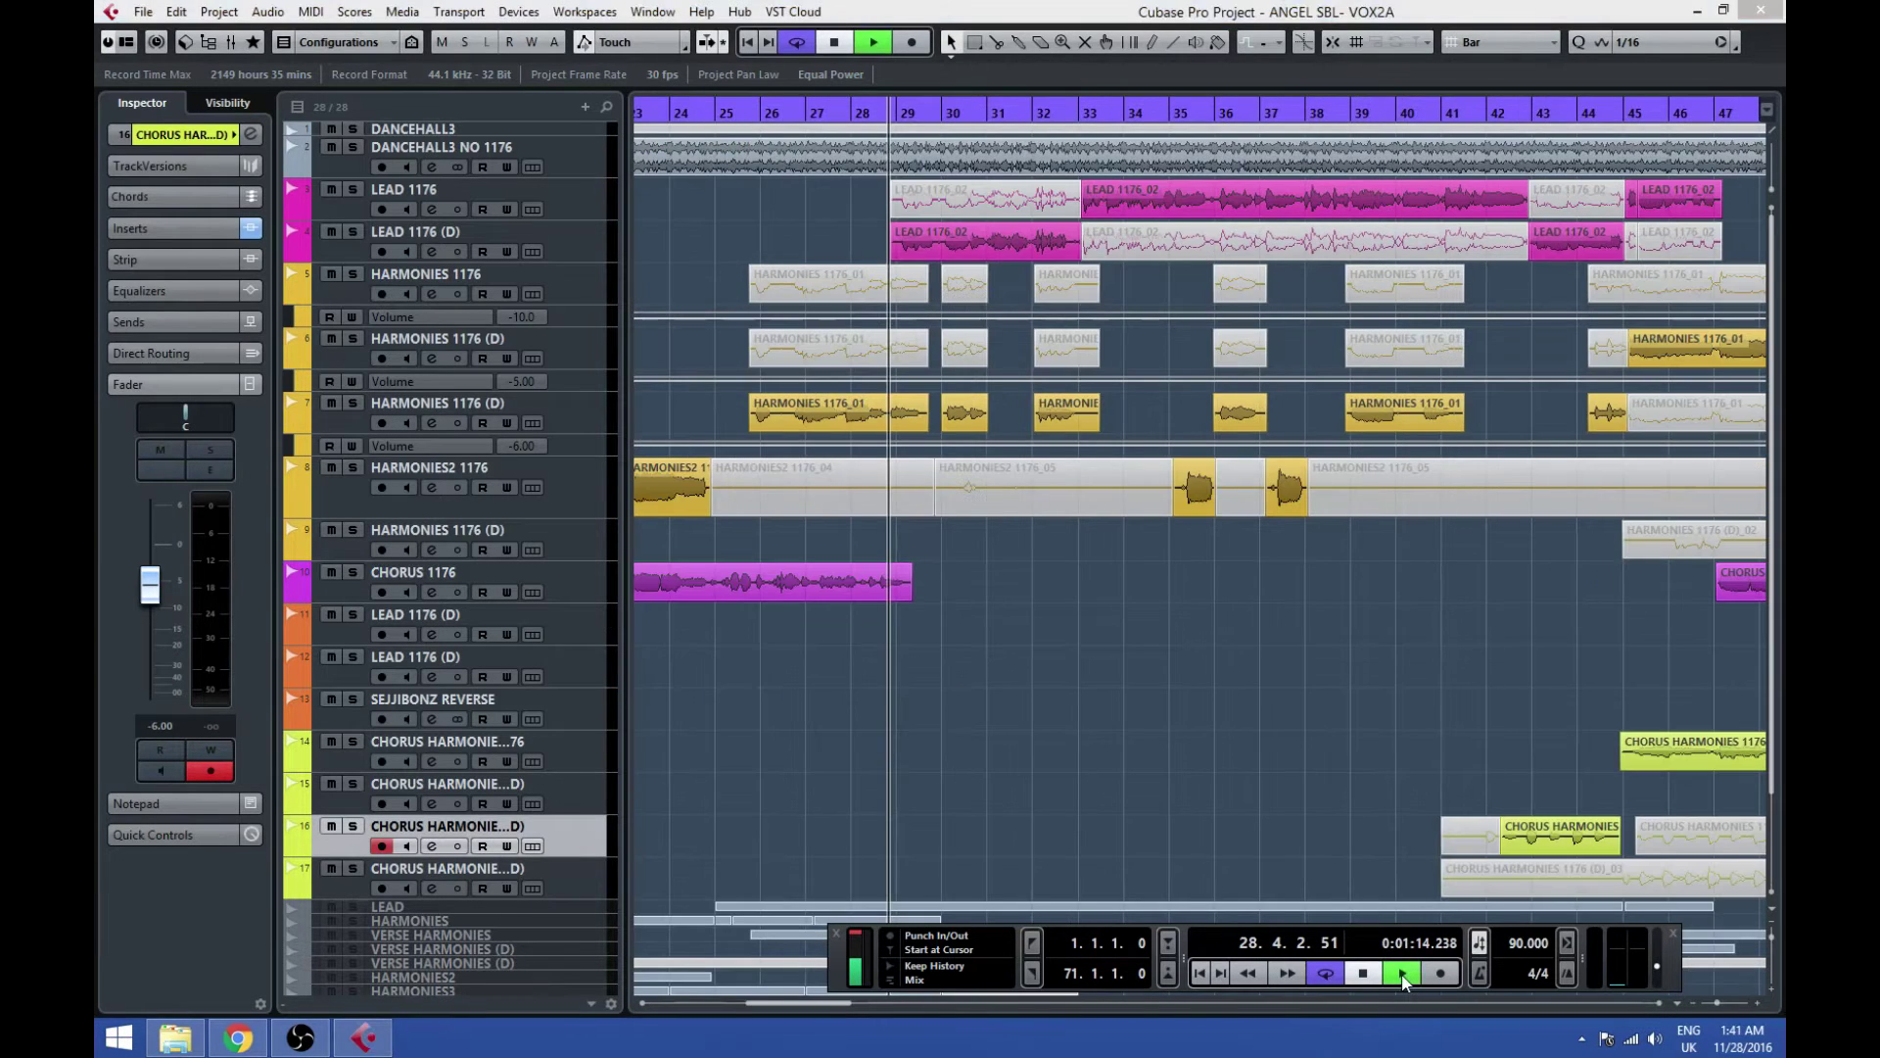
pyautogui.click(1403, 974)
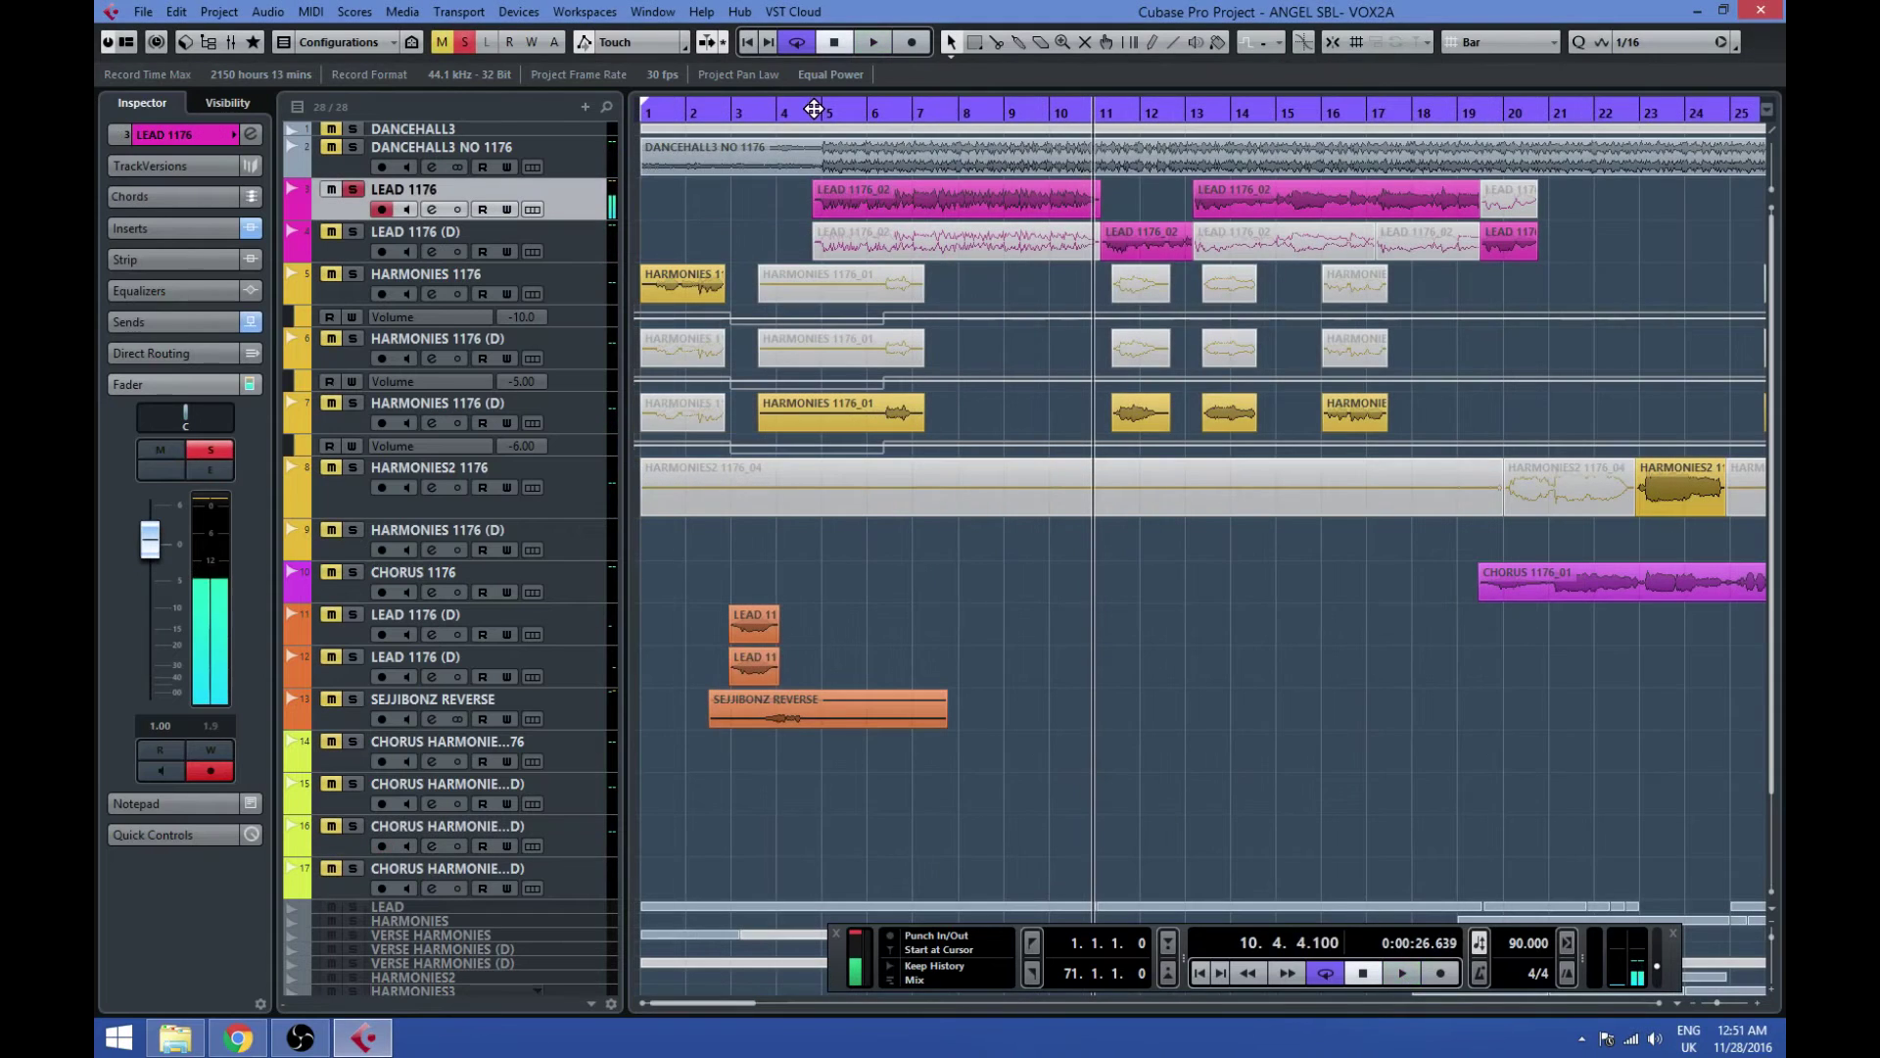
# Step: Open the iZotope Nectar 2 insert from the LEAD 1176 channel settings and dismiss its preset manager
pyautogui.click(252, 135)
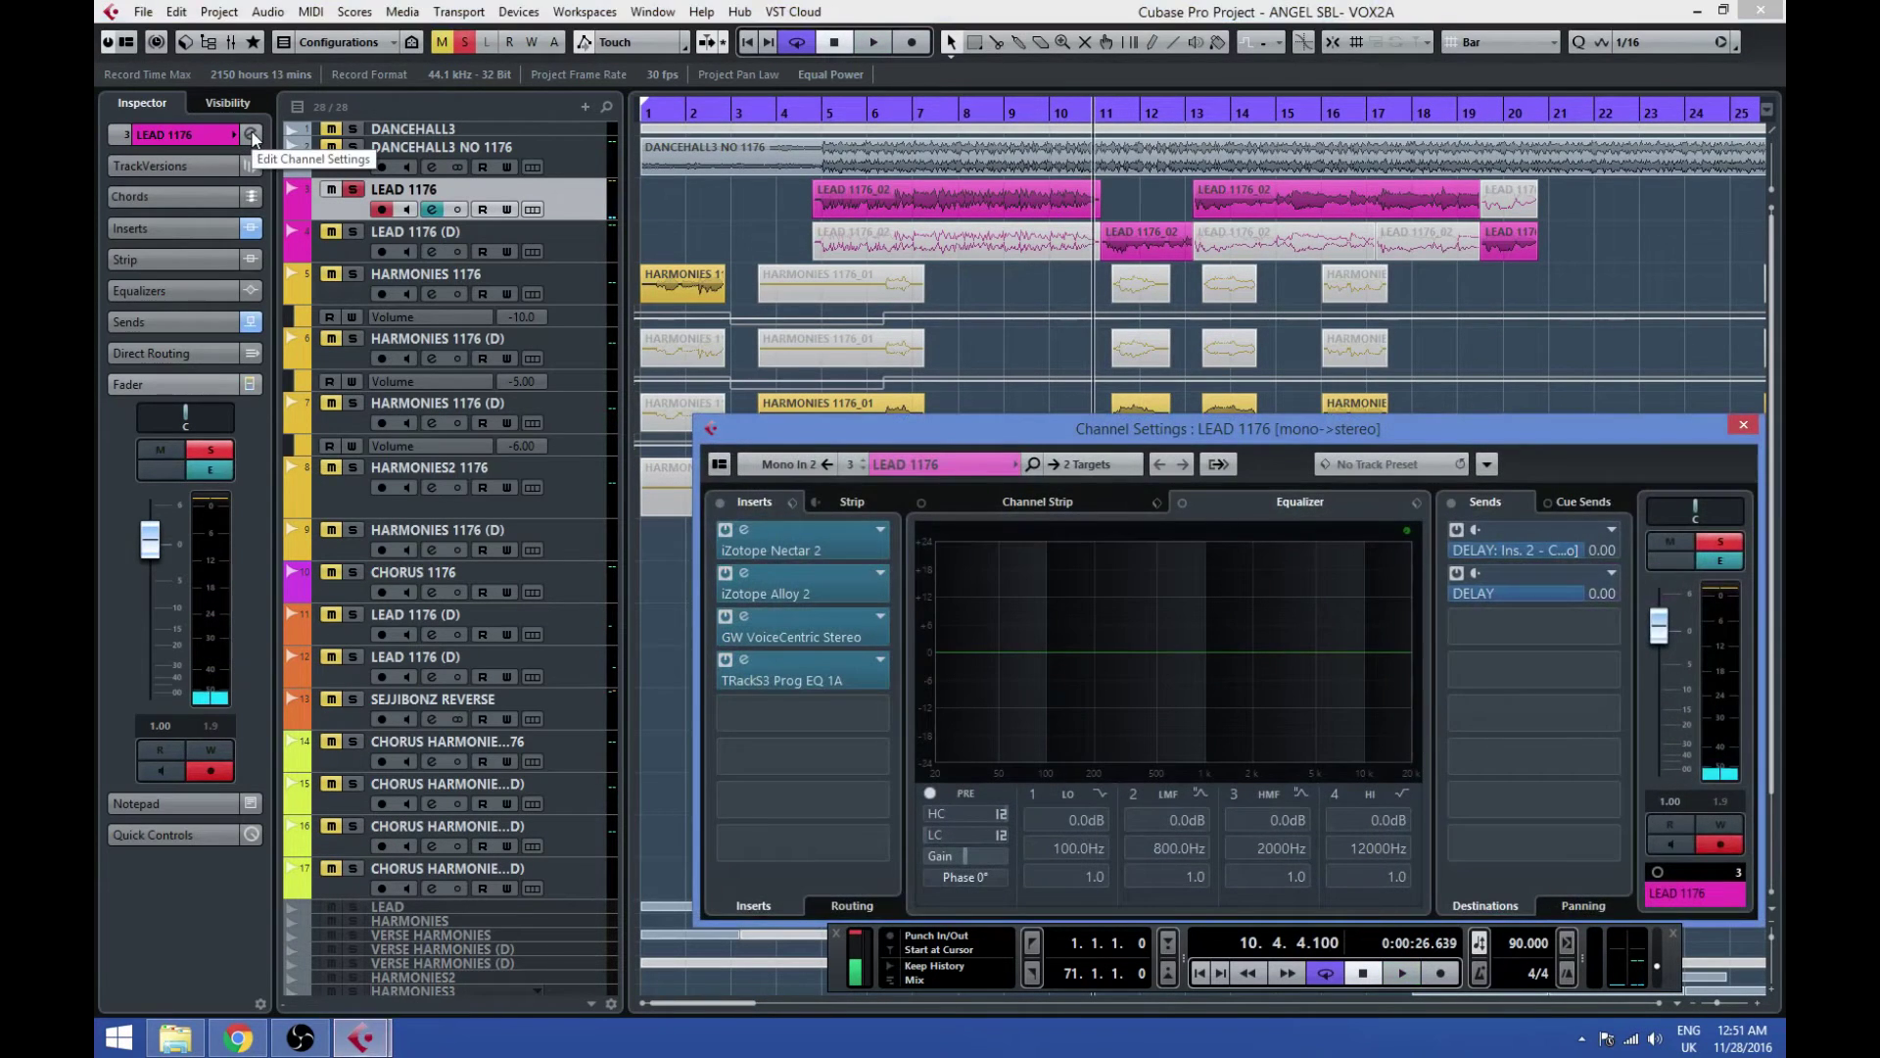
pyautogui.click(747, 532)
pyautogui.click(742, 537)
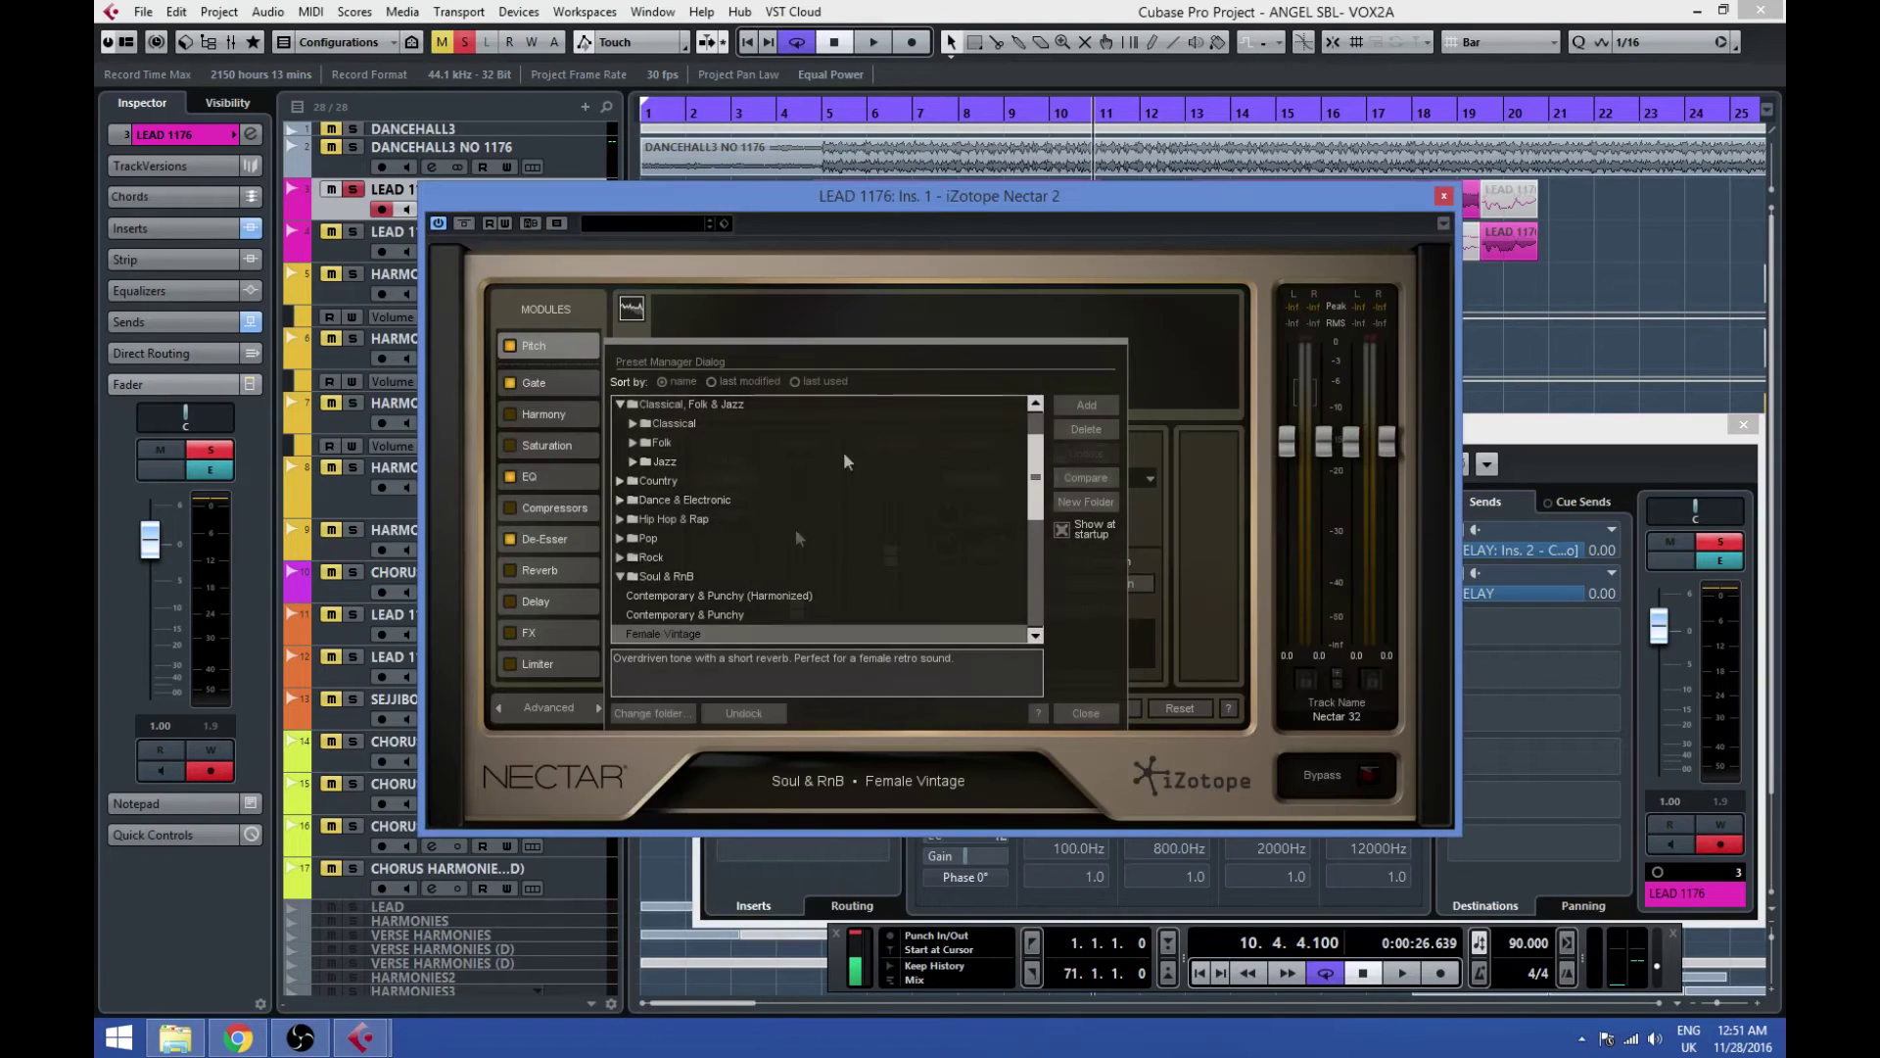
pyautogui.moveTo(1134, 196); pyautogui.dragTo(1275, 165)
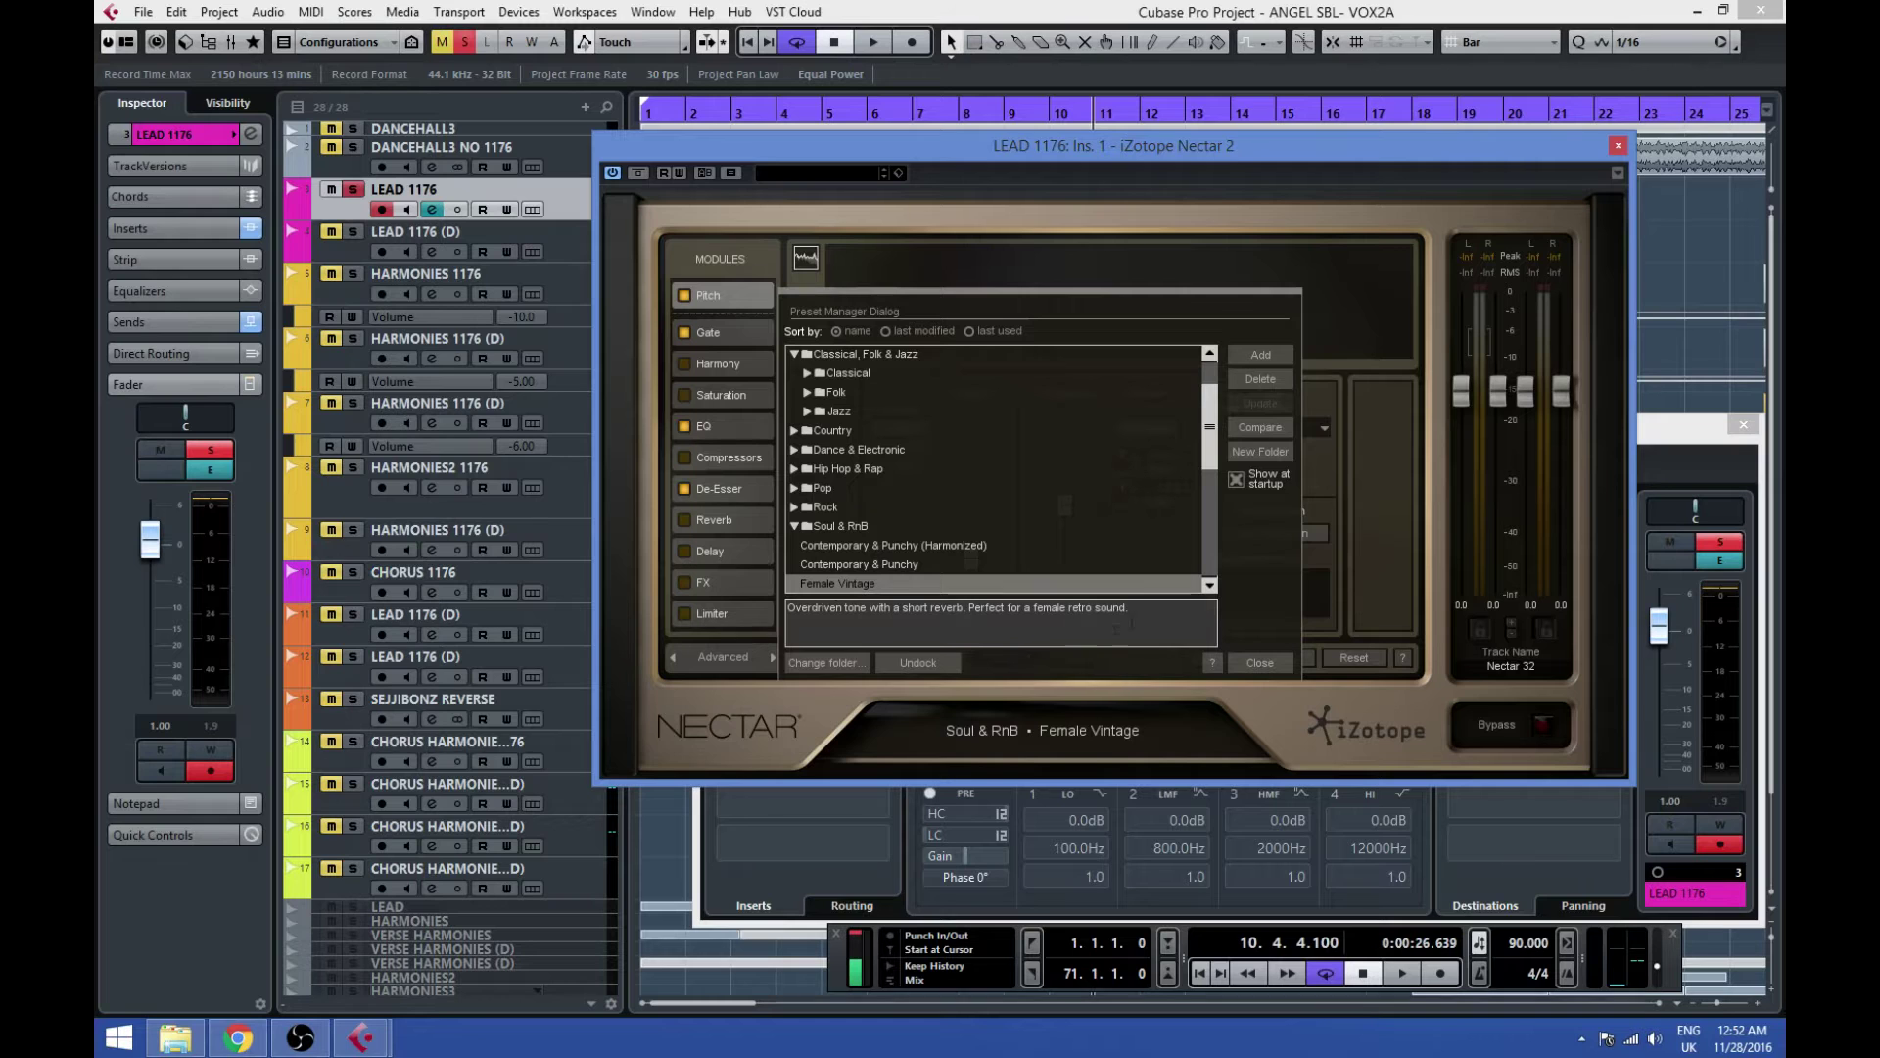
pyautogui.click(1278, 668)
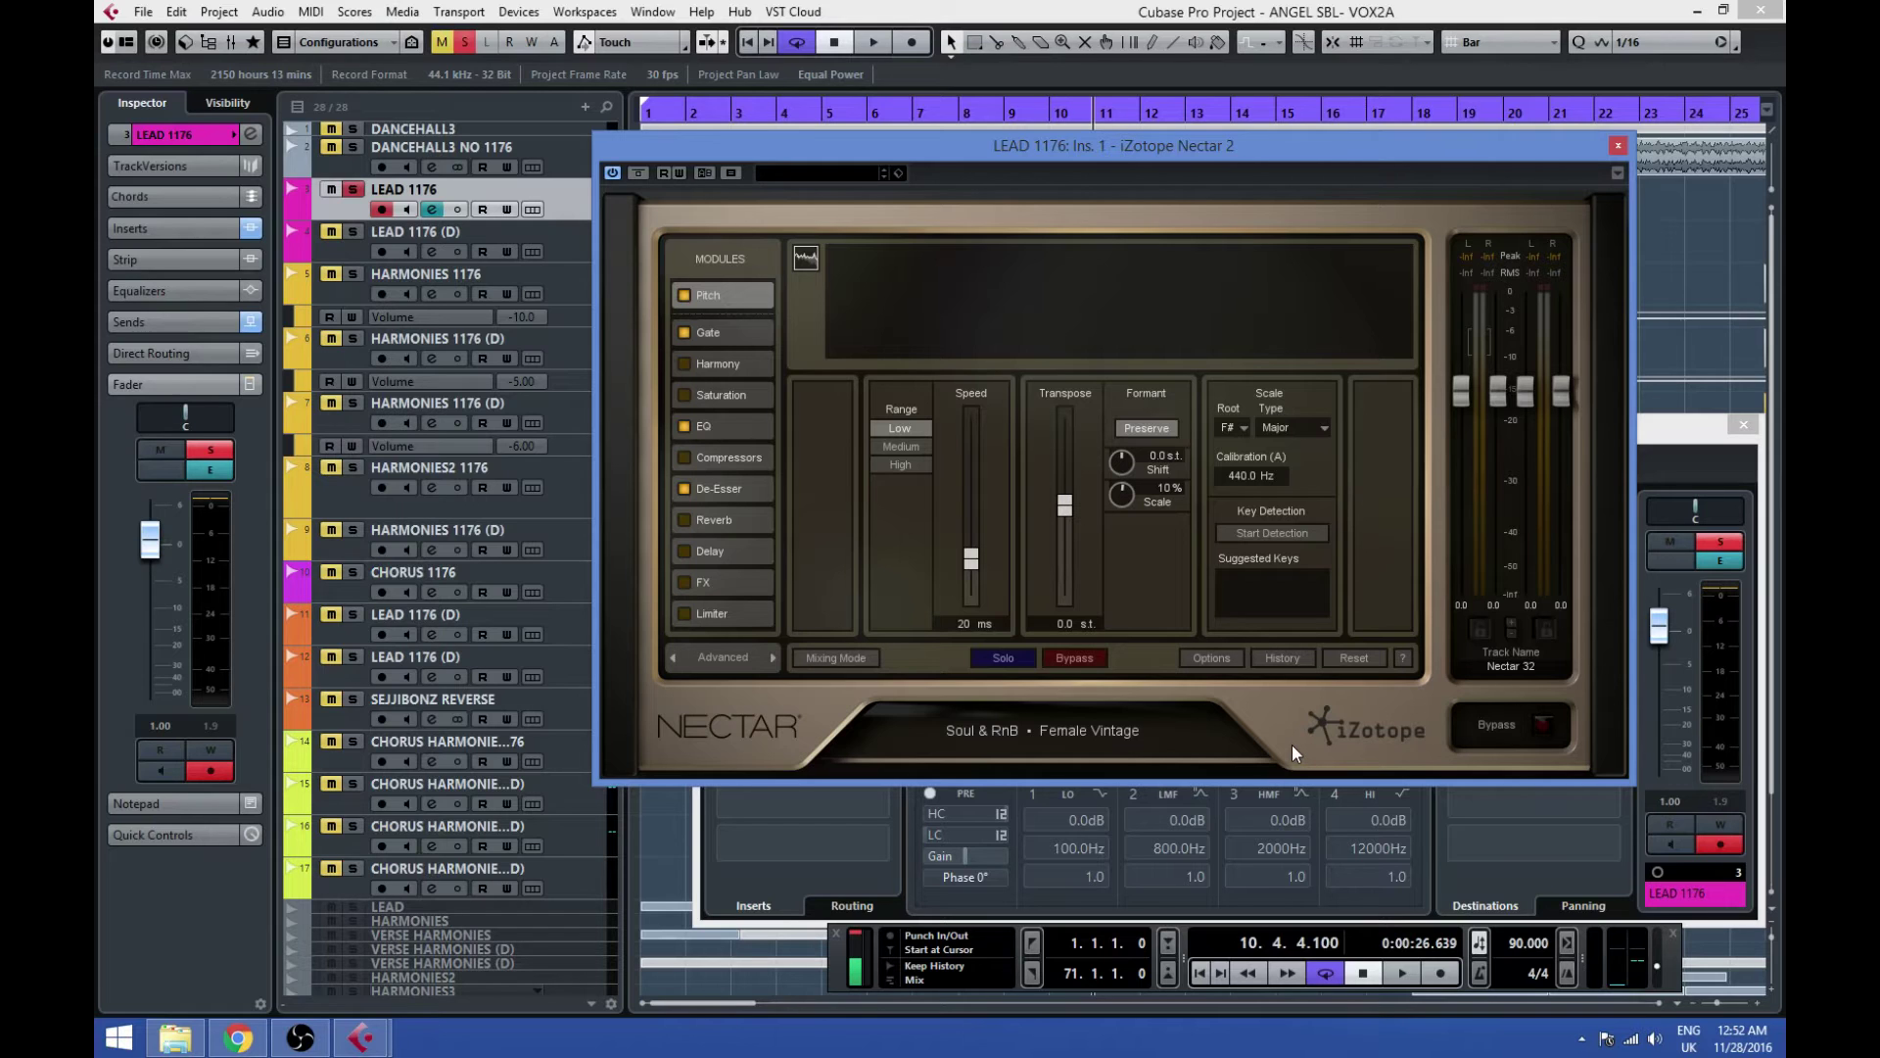
pyautogui.moveTo(1513, 149); pyautogui.dragTo(1524, 117)
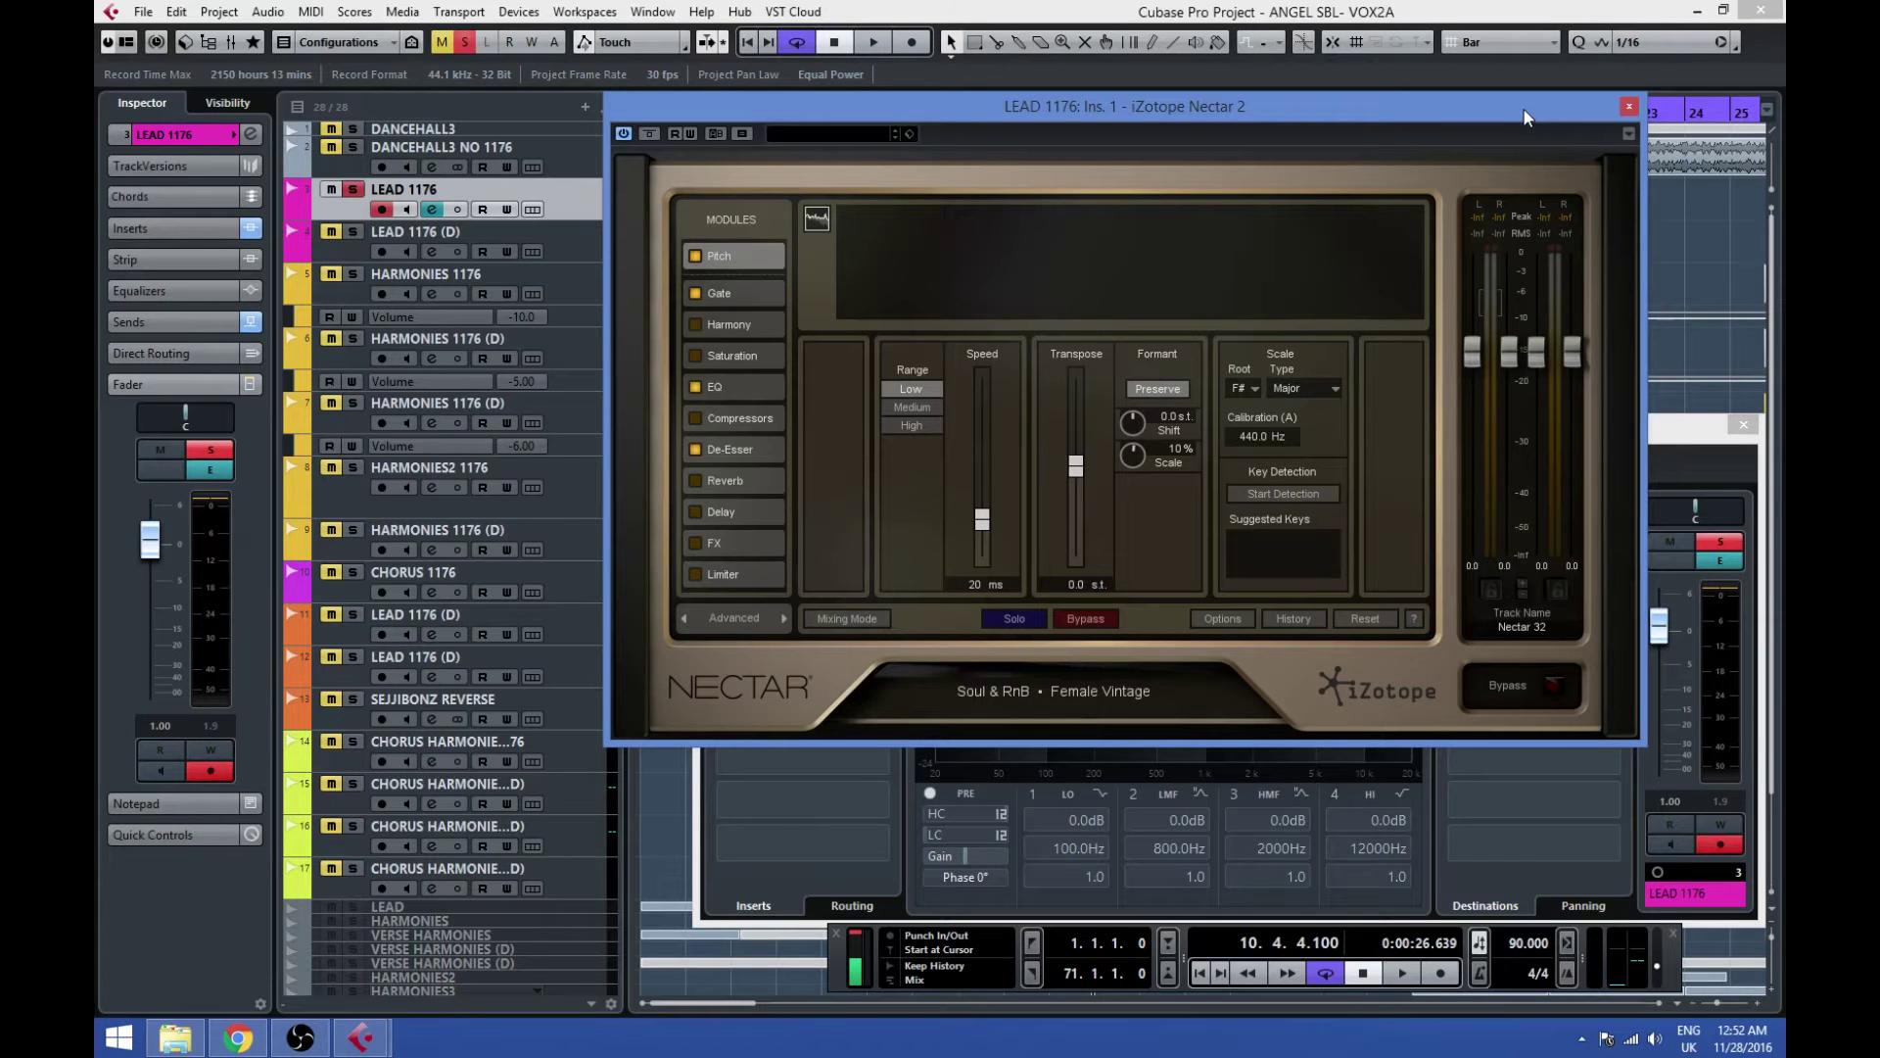
# Step: Review Nectar 2's EQ, Gate, Pitch scale root and De-Esser settings on the lead vocal, and close the plug-in
pyautogui.click(751, 386)
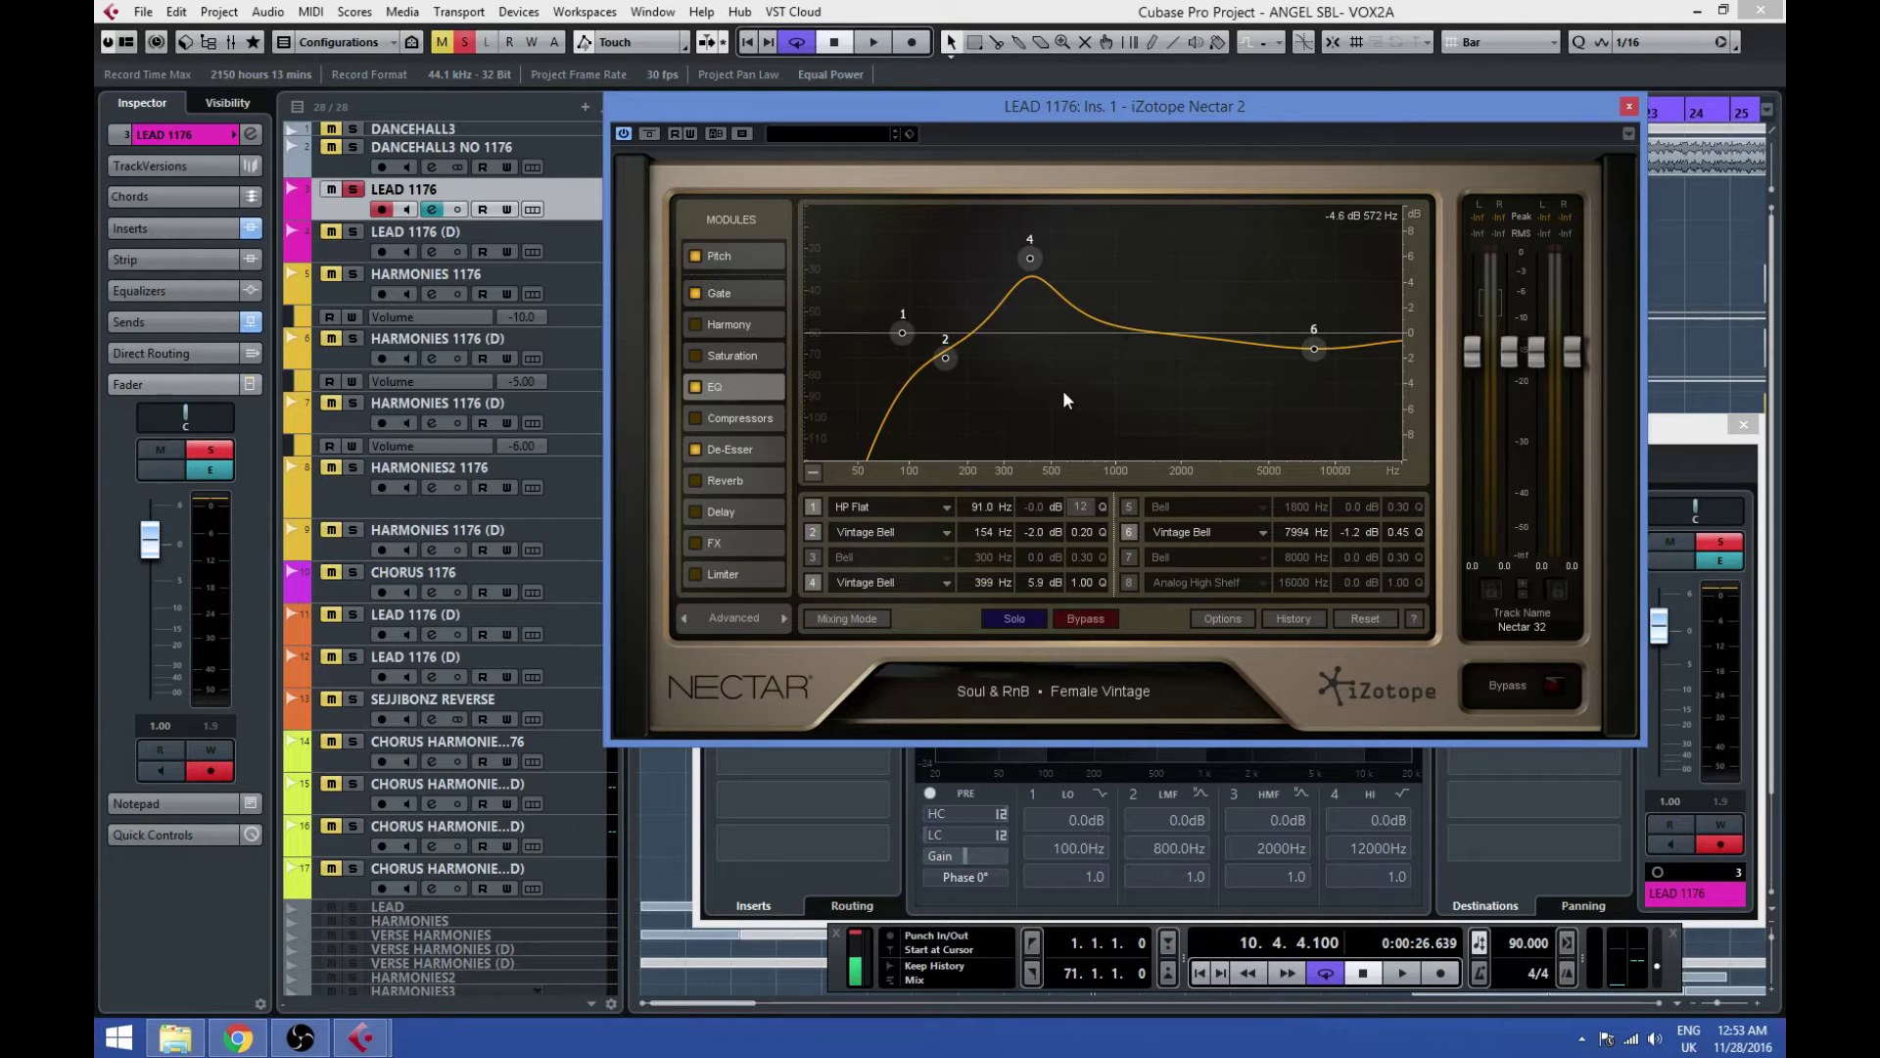
pyautogui.click(736, 294)
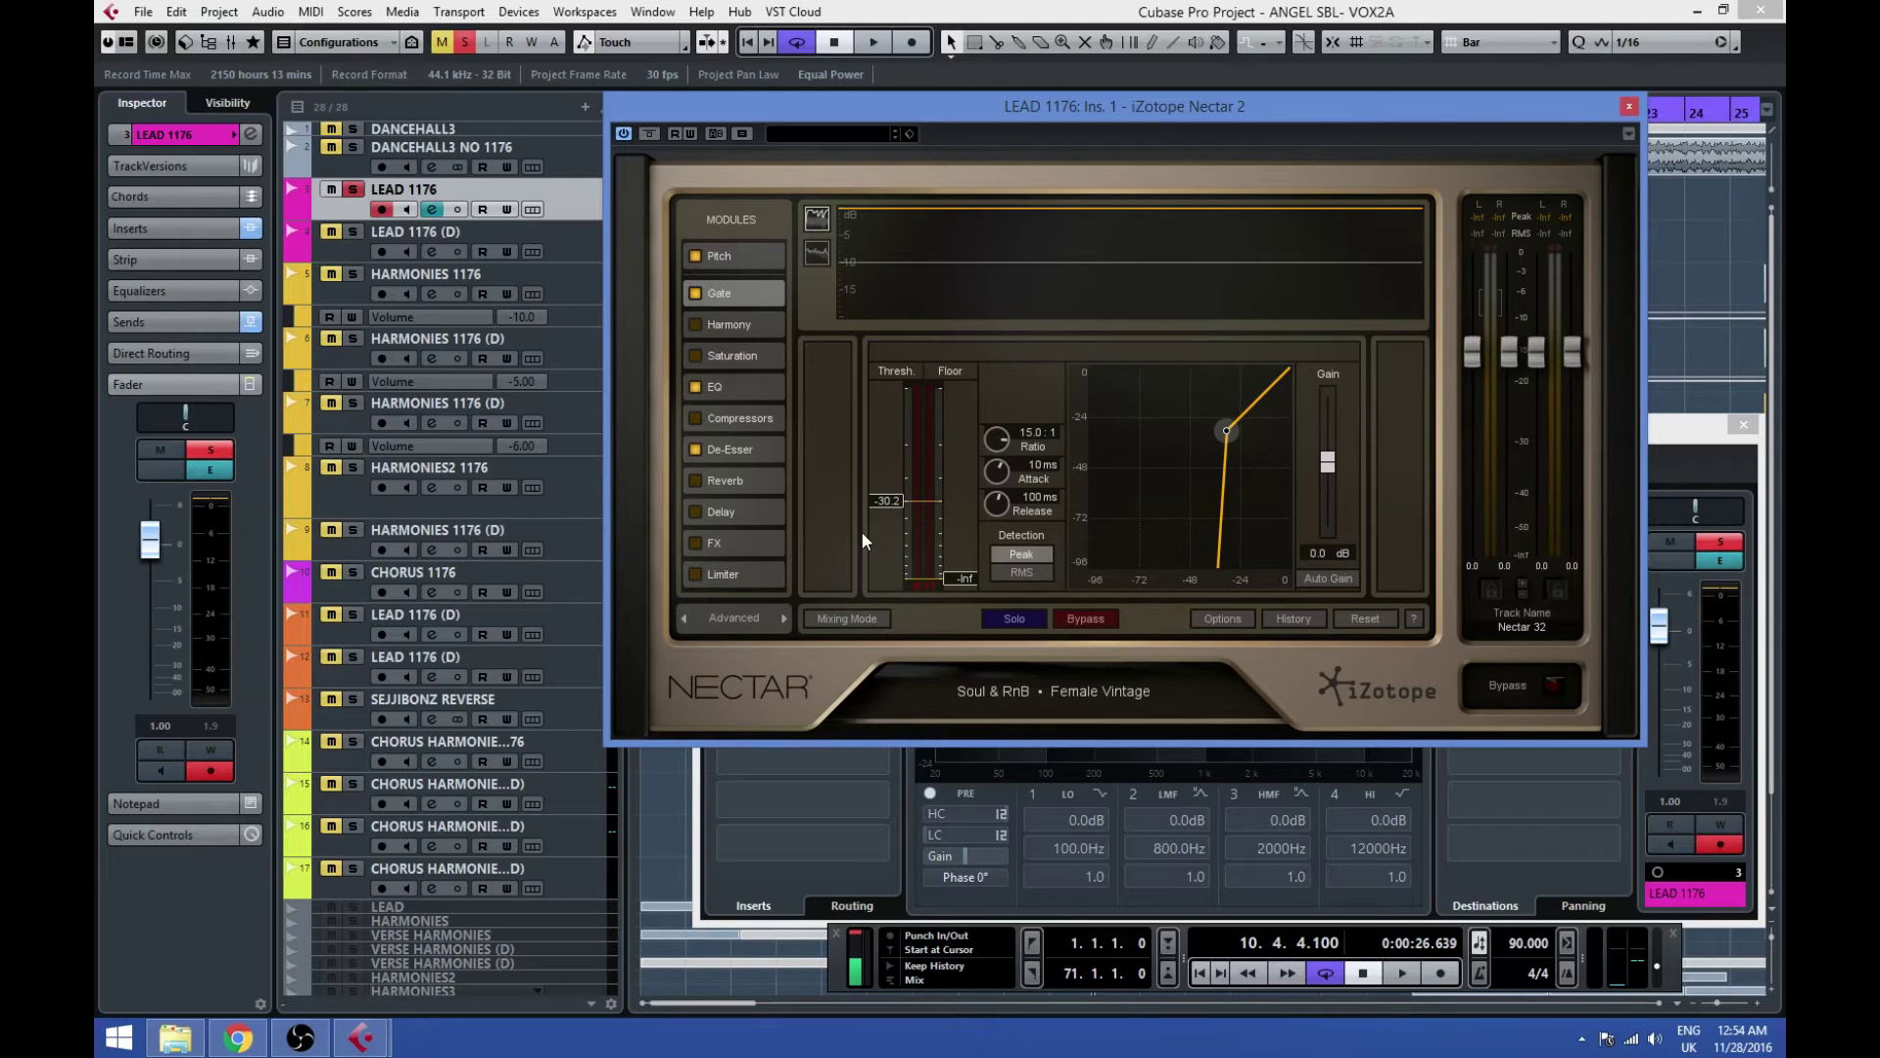
pyautogui.click(741, 257)
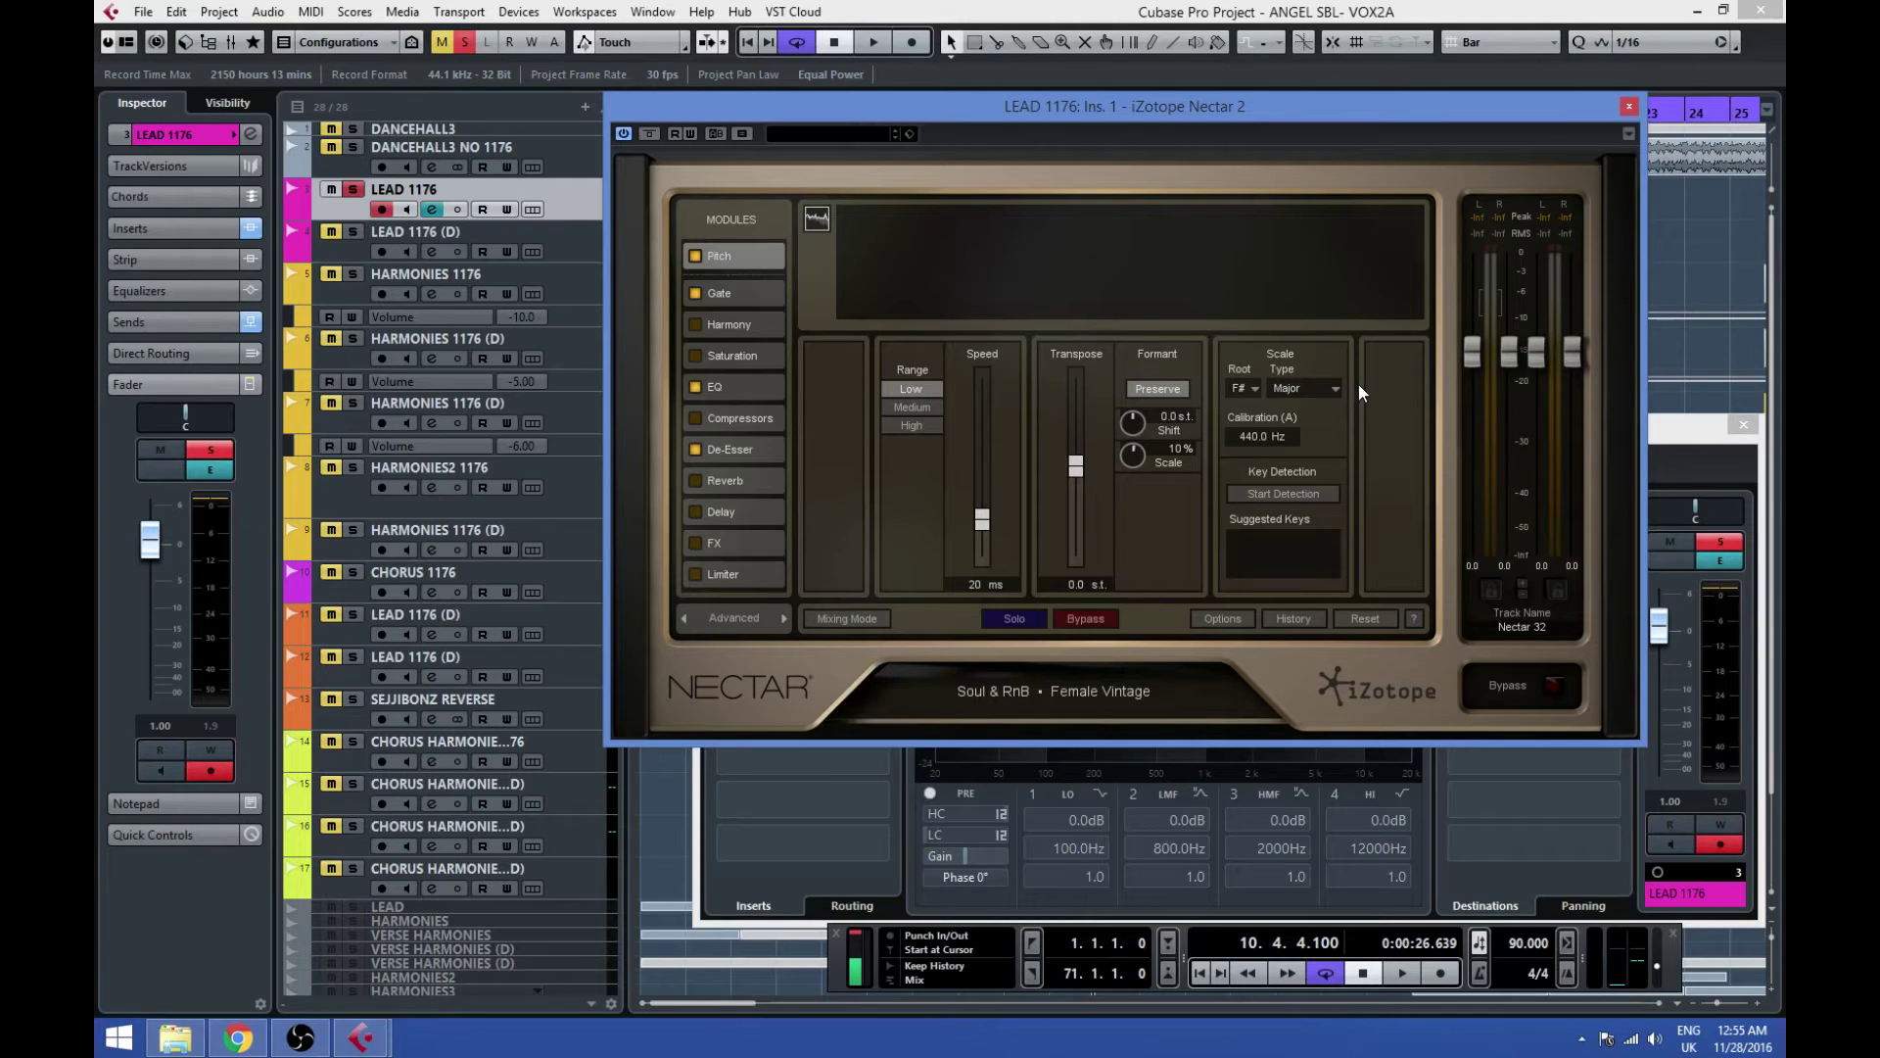
pyautogui.click(1255, 388)
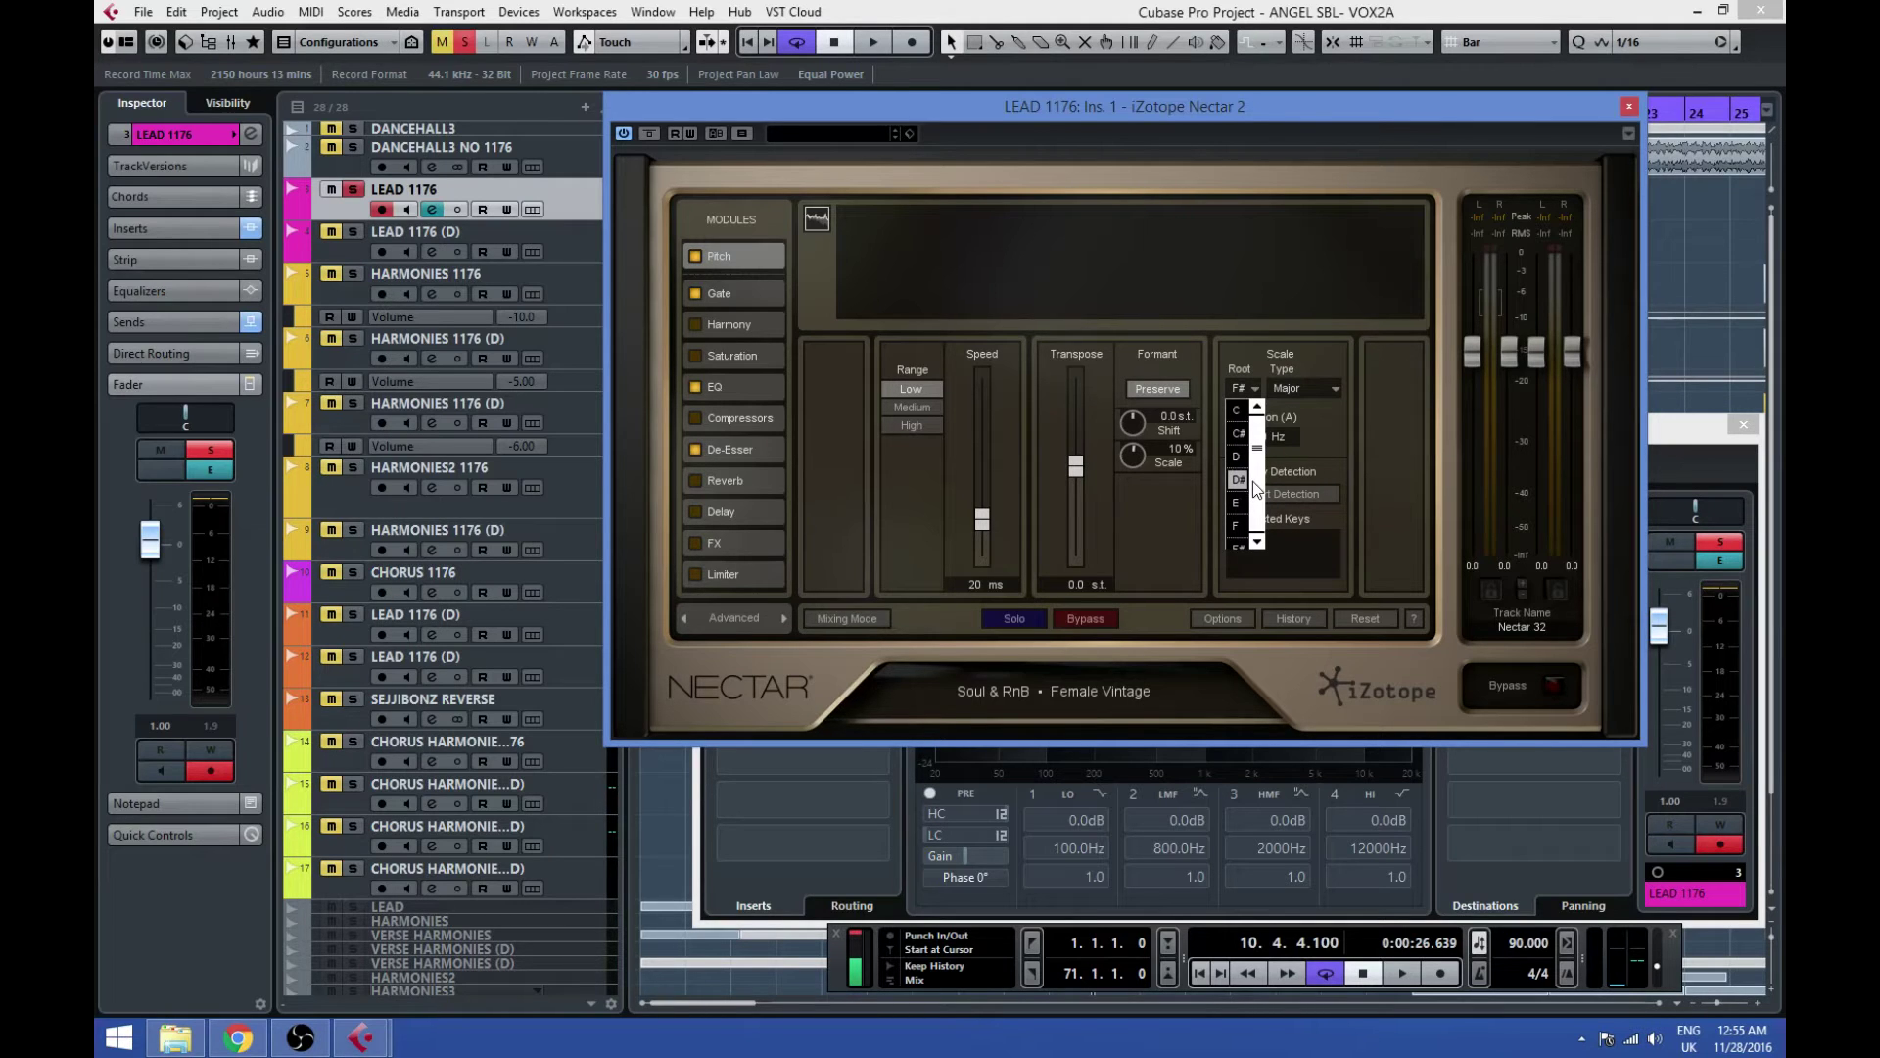
pyautogui.click(1396, 379)
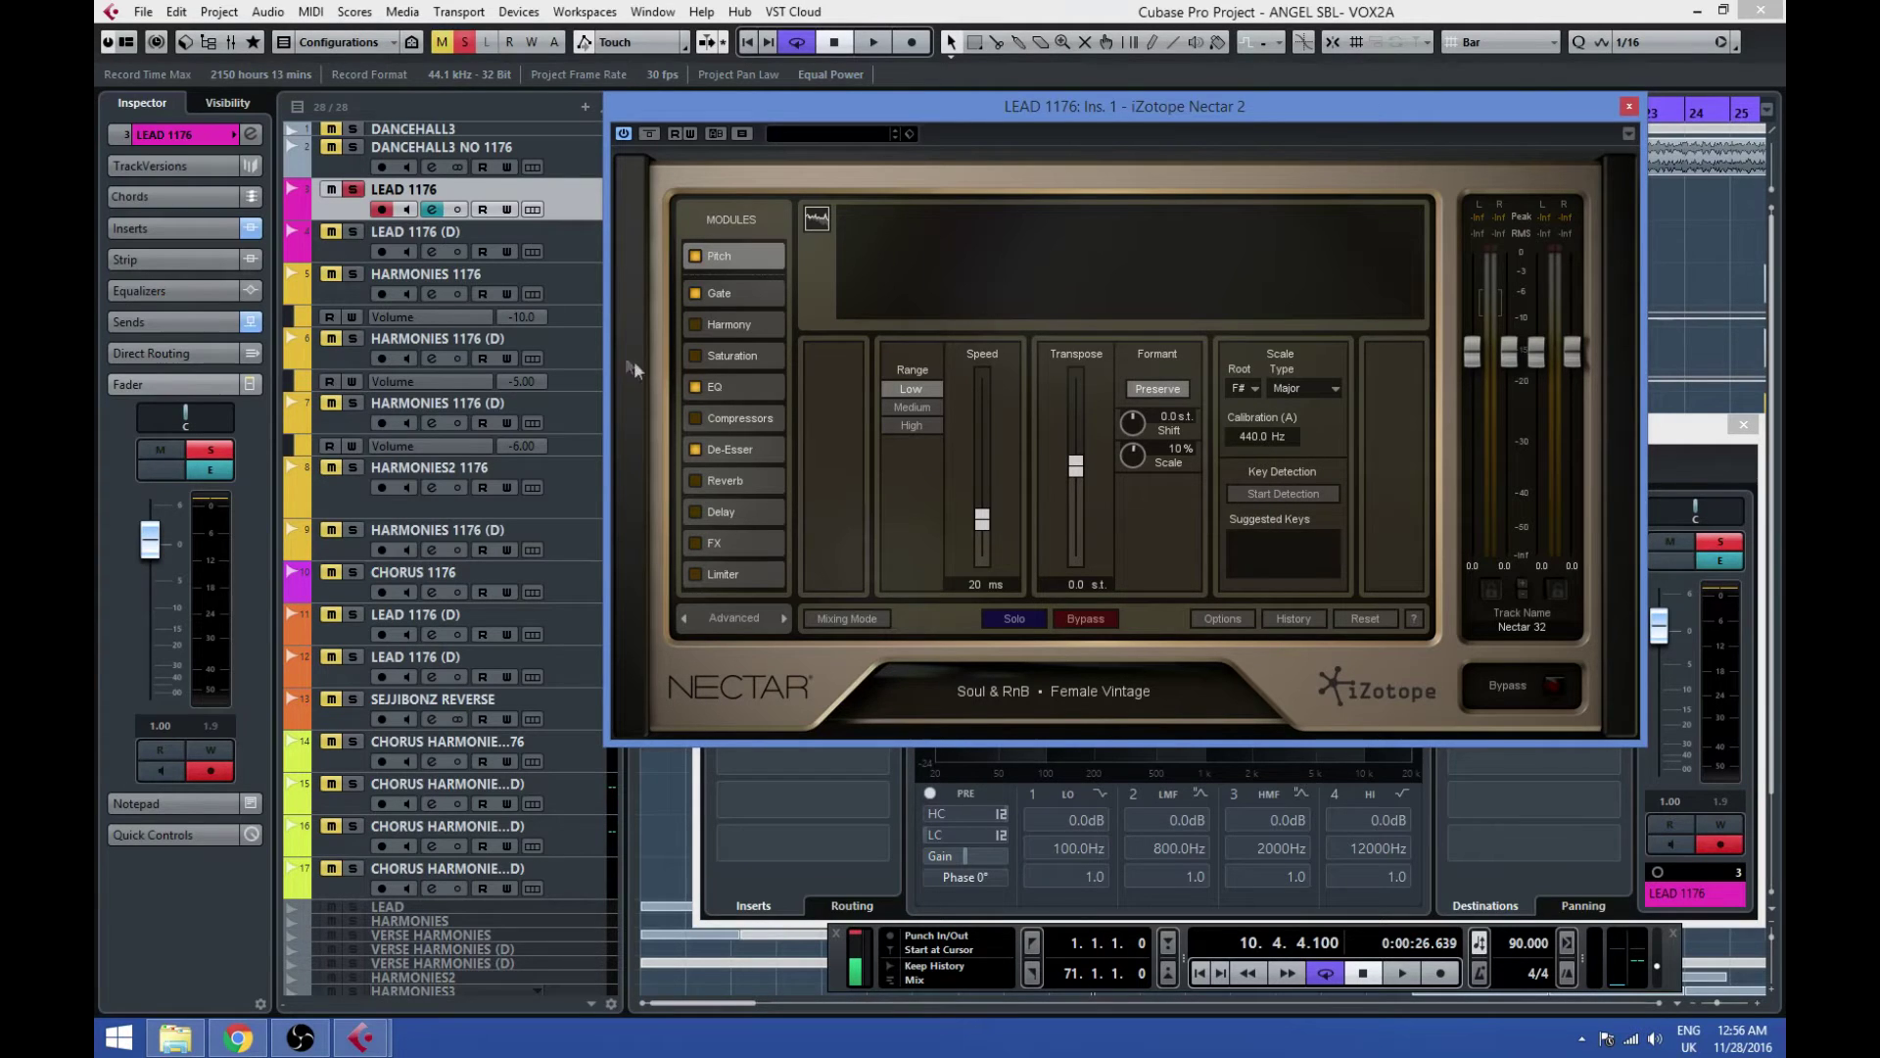
pyautogui.click(744, 449)
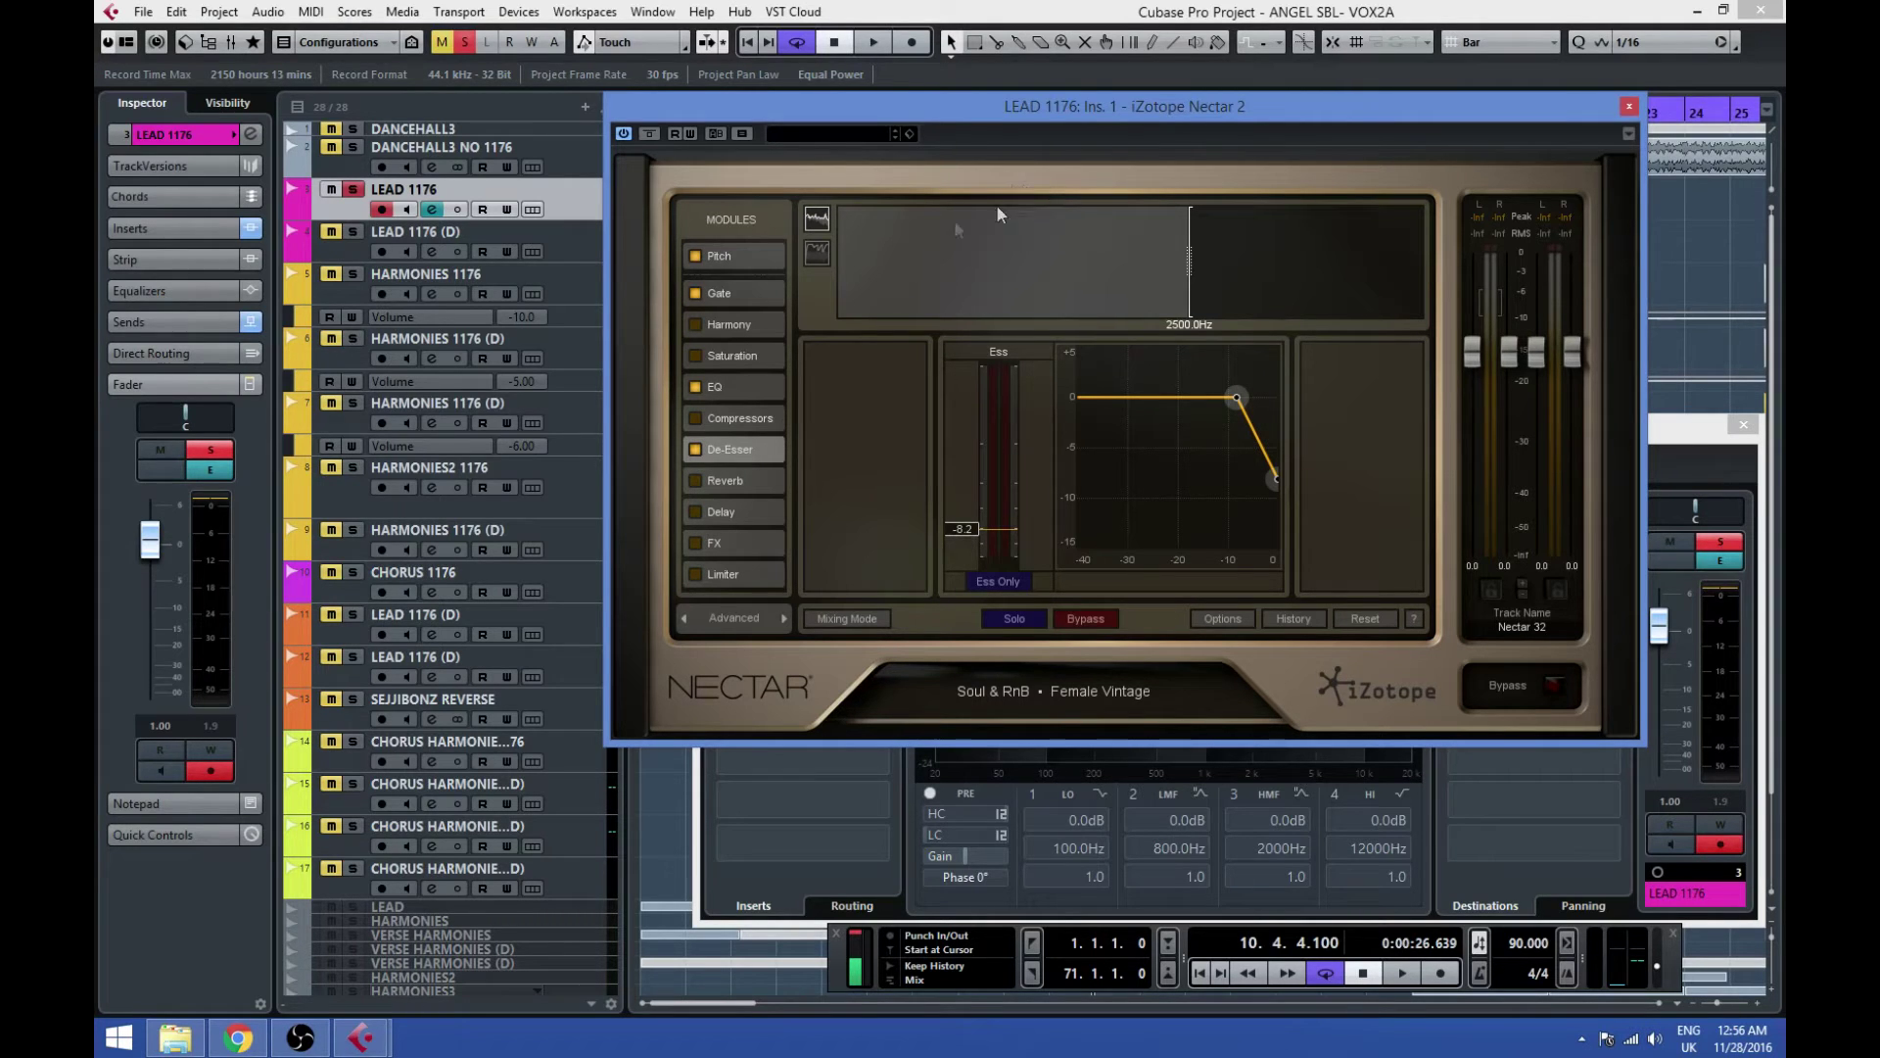
pyautogui.click(1631, 107)
# Step: Inspect the De-Esser settings in the lead vocal's iZotope Alloy 2 insert after dismissing its preset manager
pyautogui.click(745, 574)
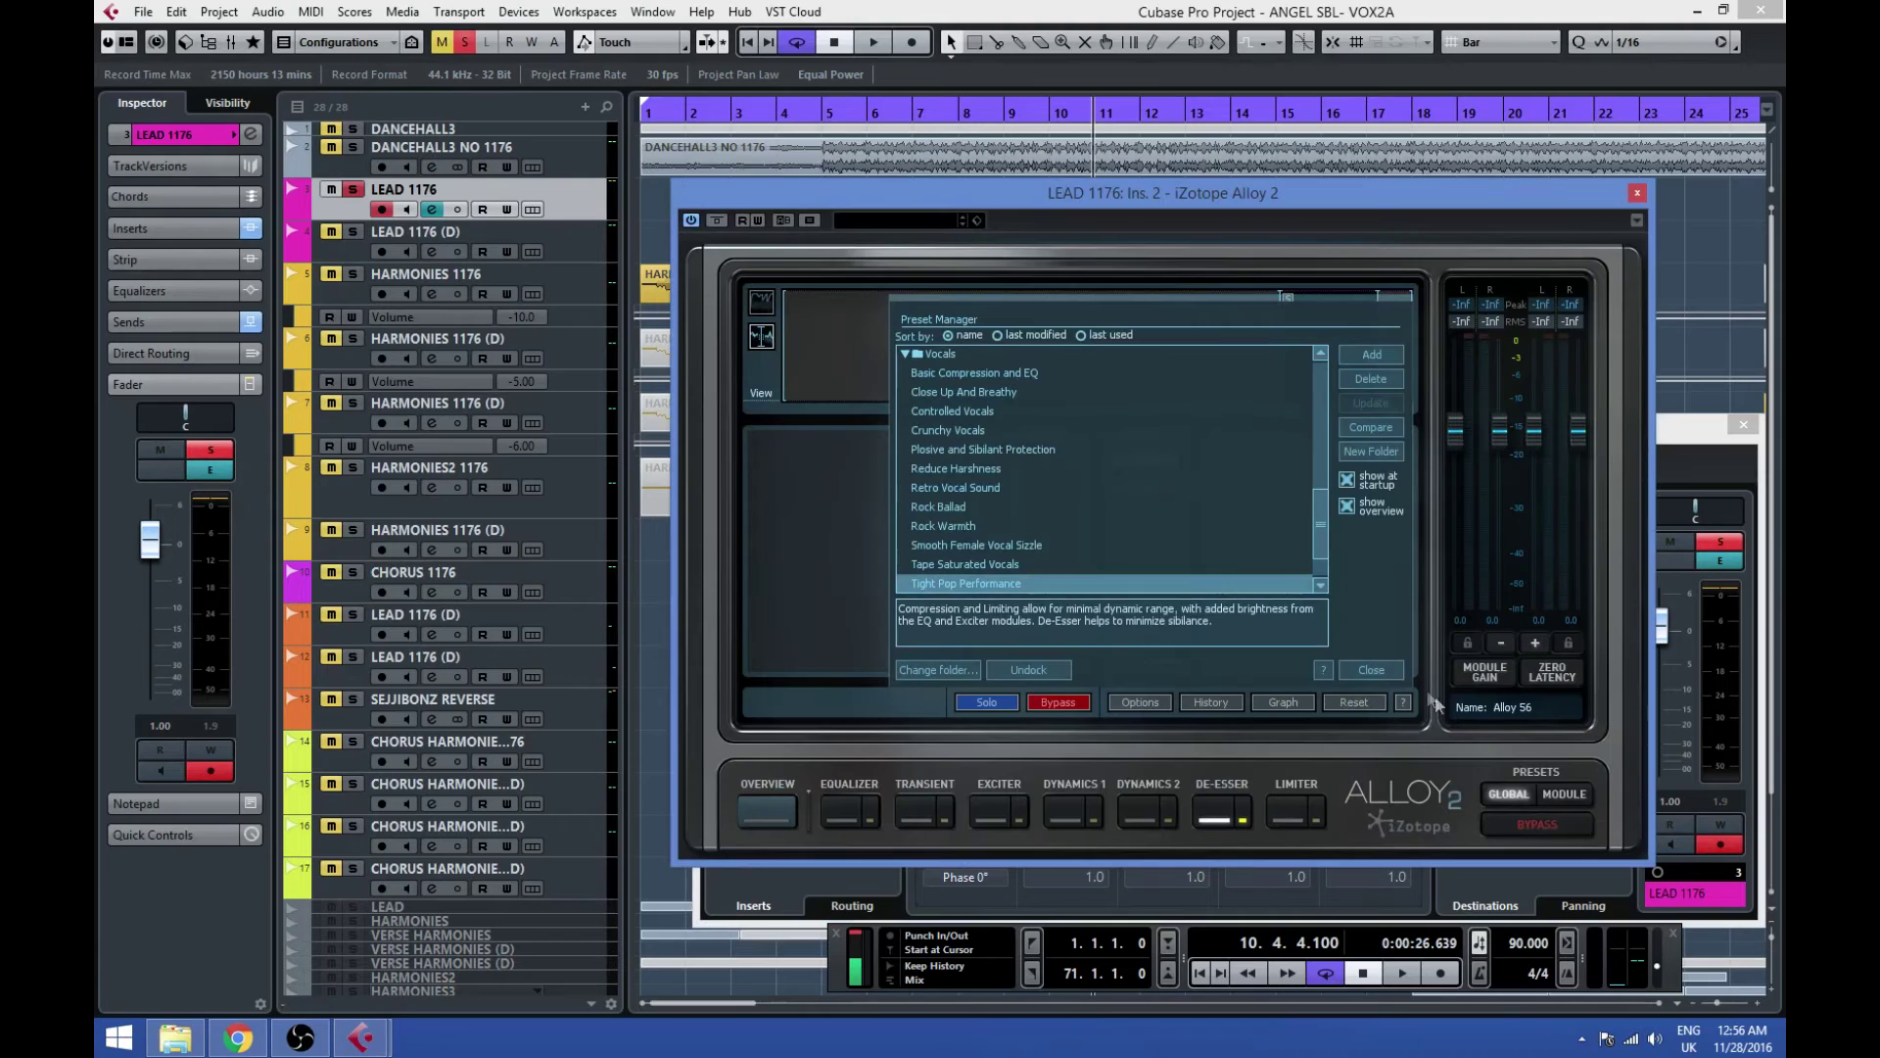
pyautogui.click(1385, 670)
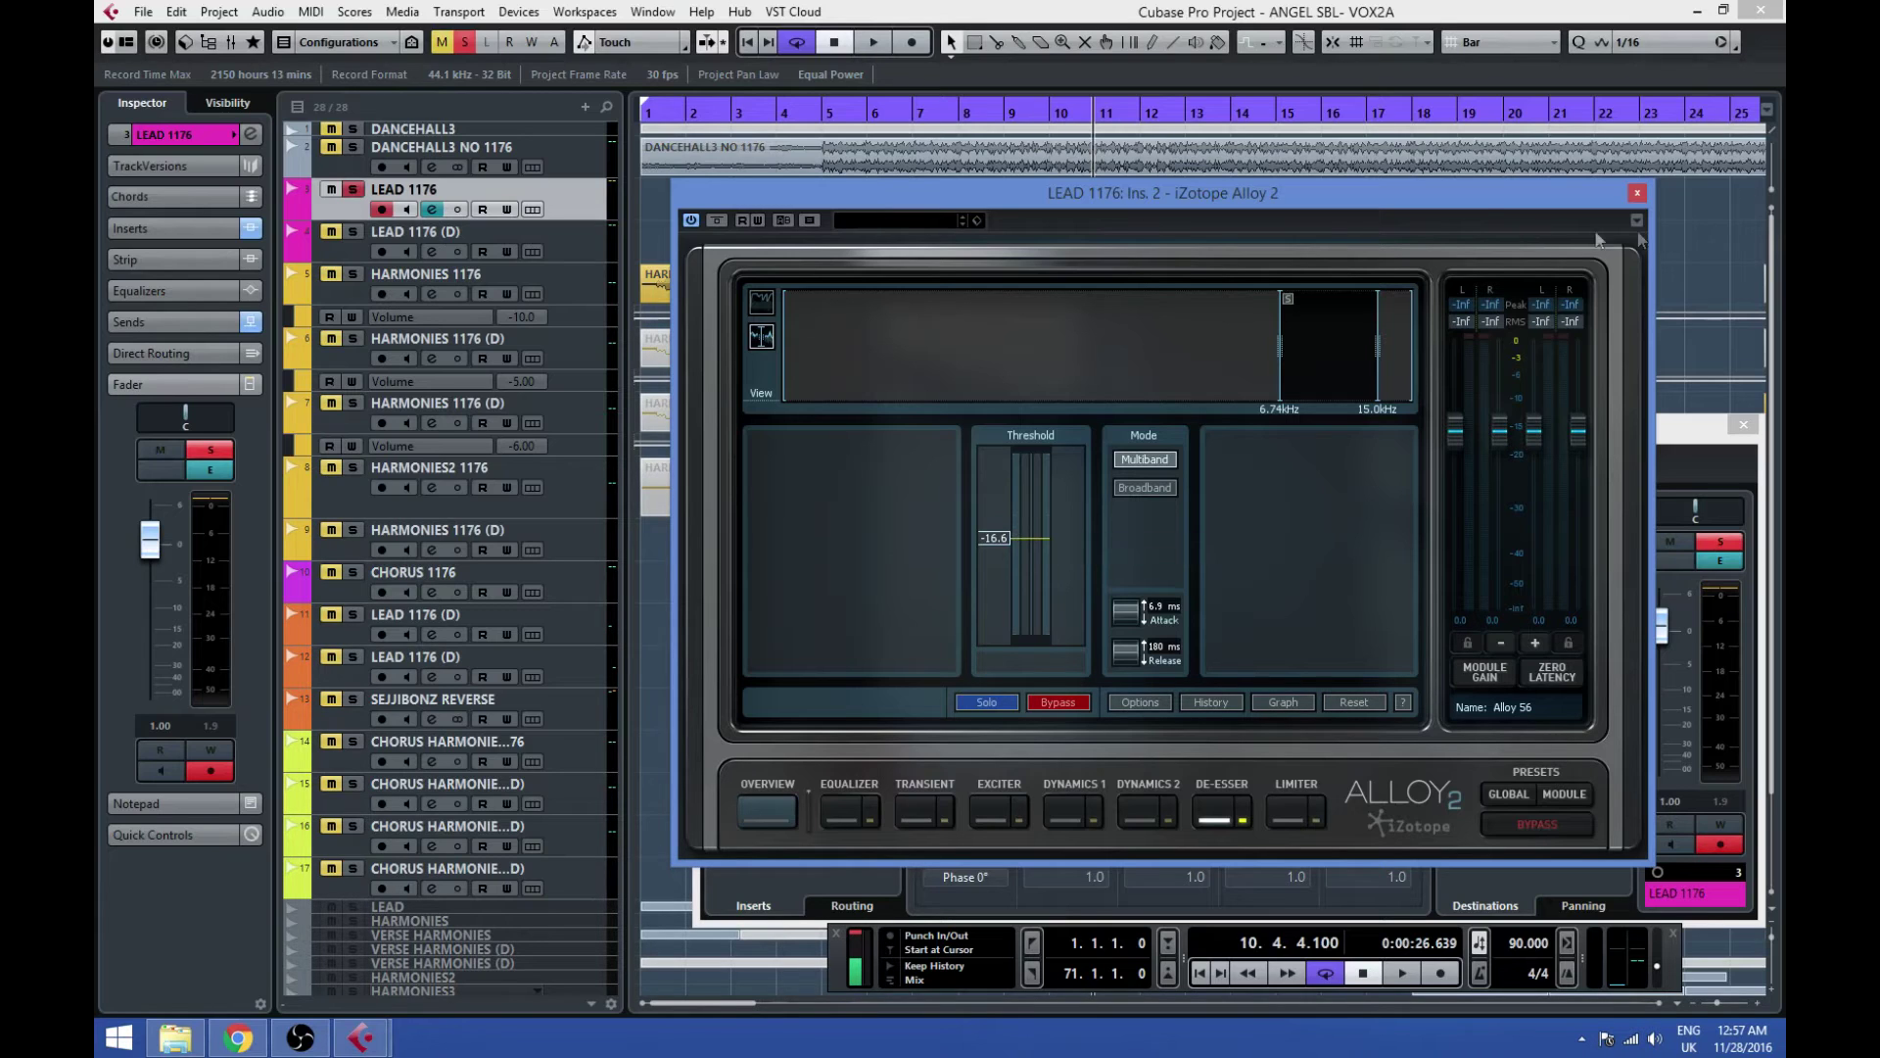
pyautogui.click(1637, 194)
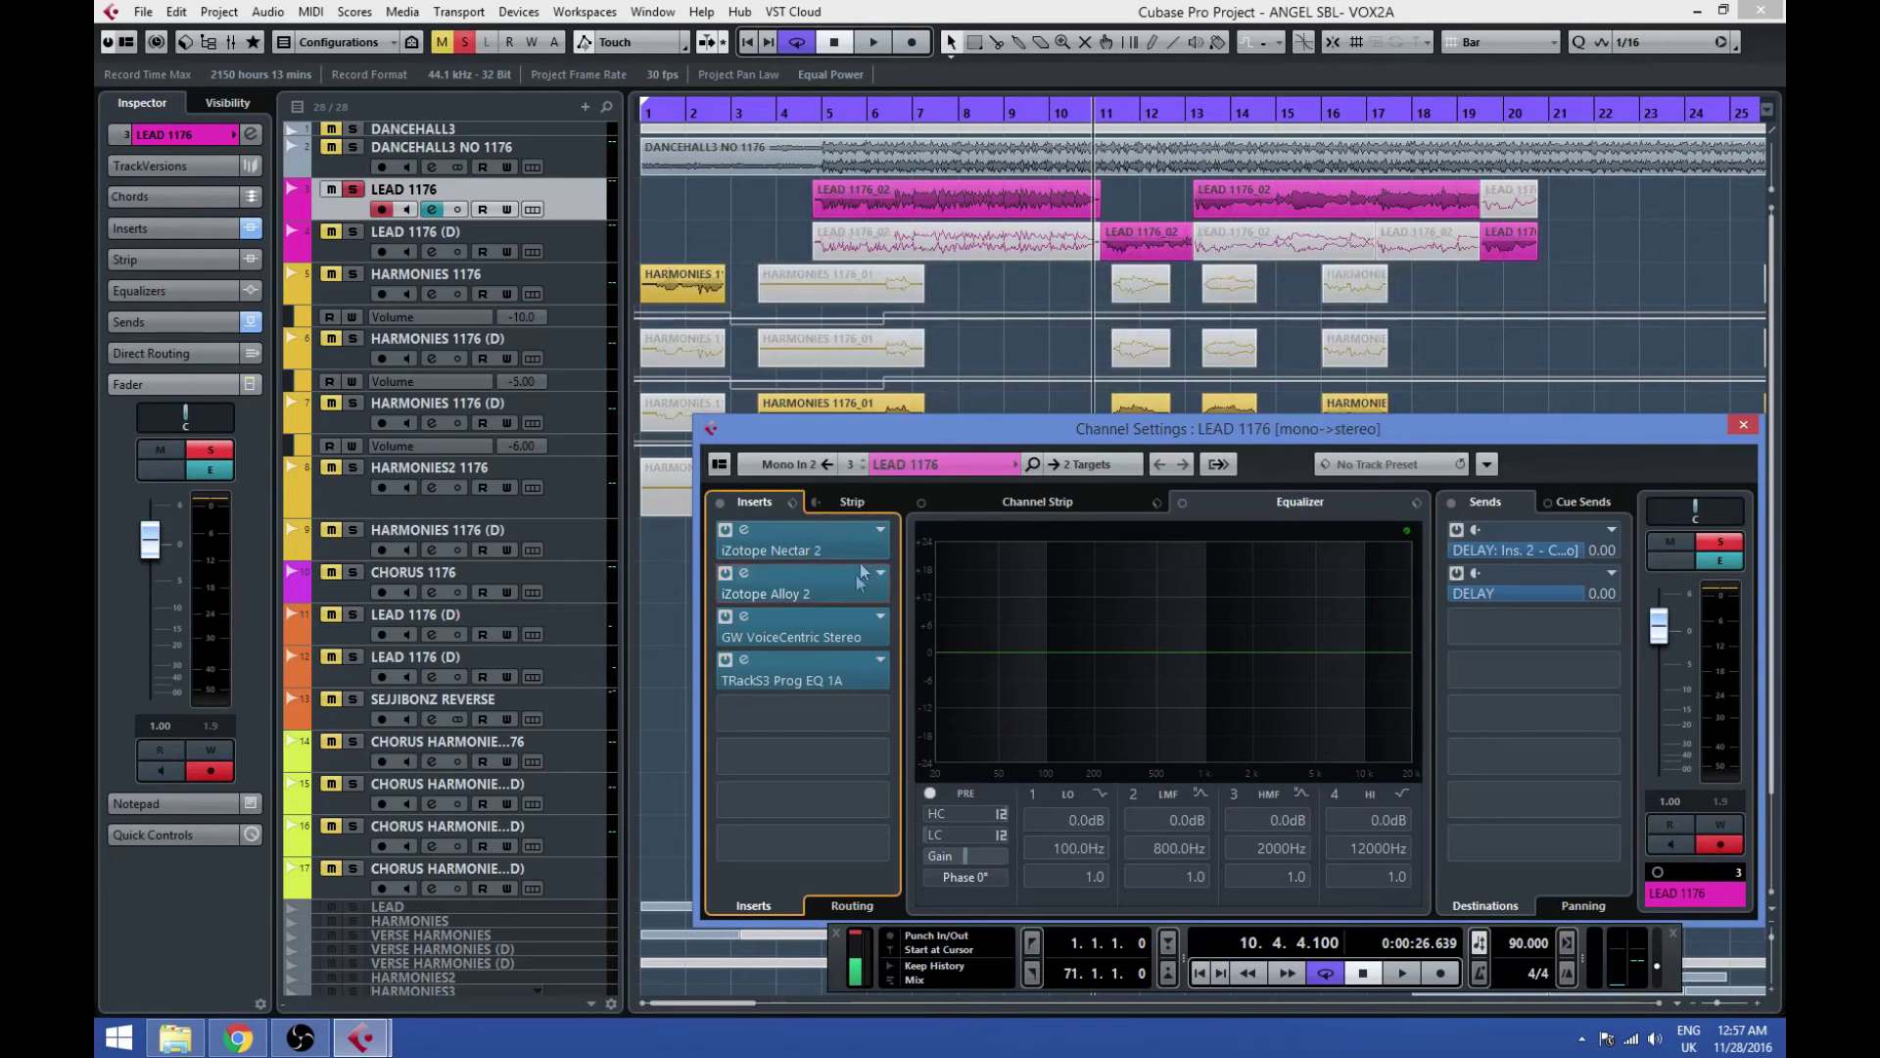
# Step: Examine the doubler, reverb and intensity settings of the lead vocal's GW VoiceCentric Stereo insert
pyautogui.click(749, 617)
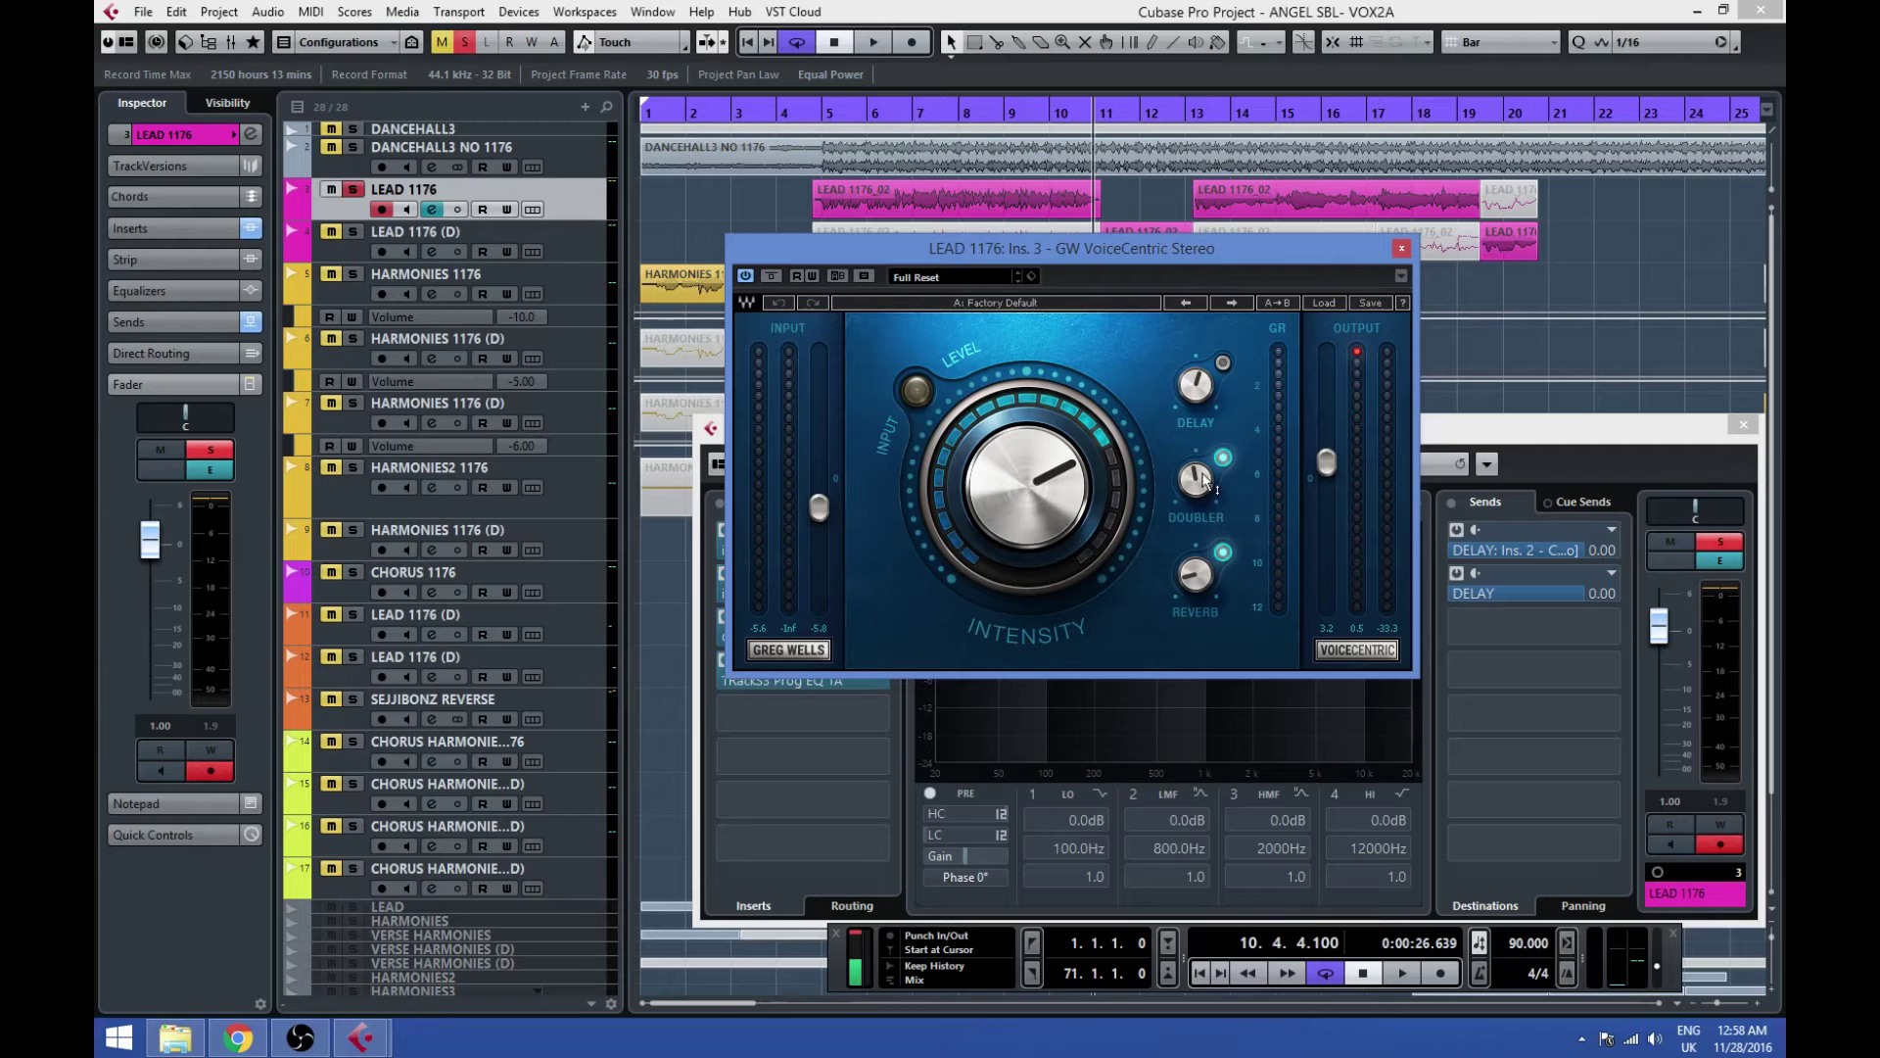
pyautogui.moveTo(1205, 478)
pyautogui.moveTo(1201, 578)
pyautogui.moveTo(1001, 532)
pyautogui.click(1401, 248)
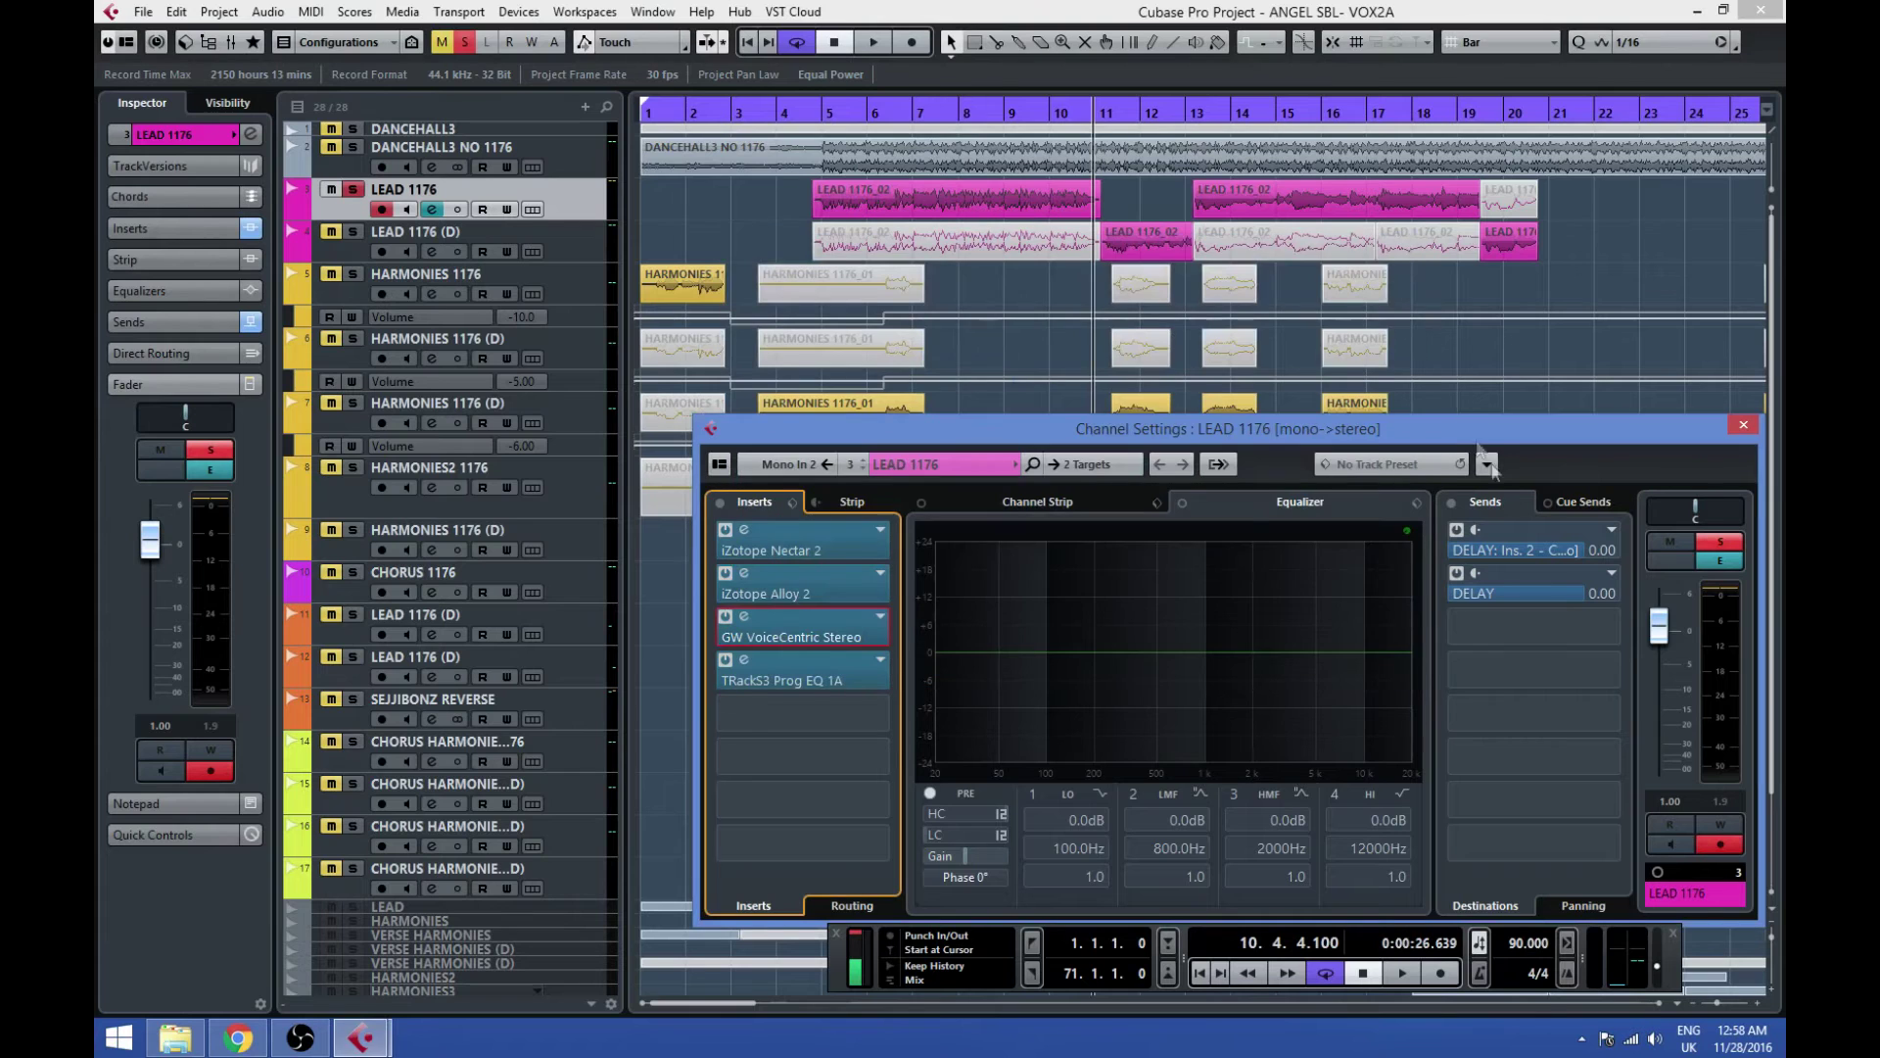
# Step: Inspect the TRackS3 Prog EQ 1A insert on LEAD 1176 and close the track's channel settings
pyautogui.click(743, 658)
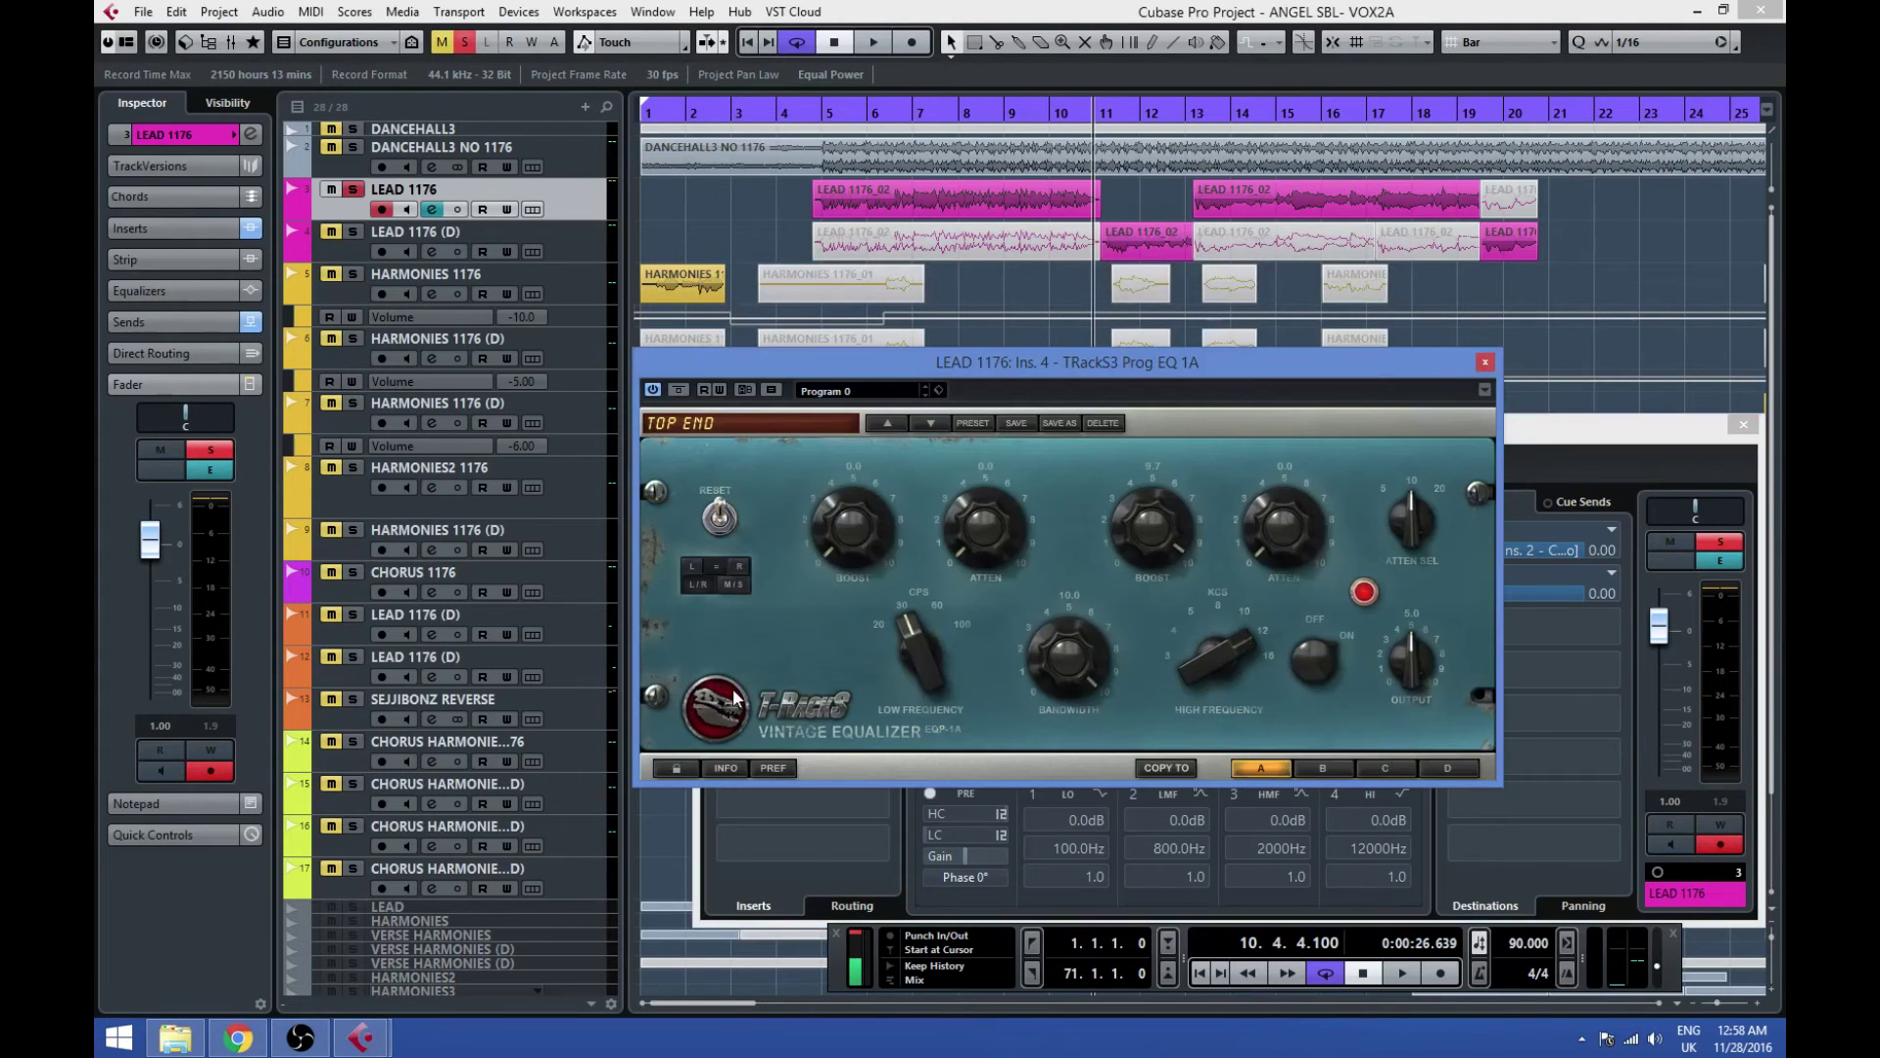
pyautogui.moveTo(1243, 377); pyautogui.dragTo(1317, 306)
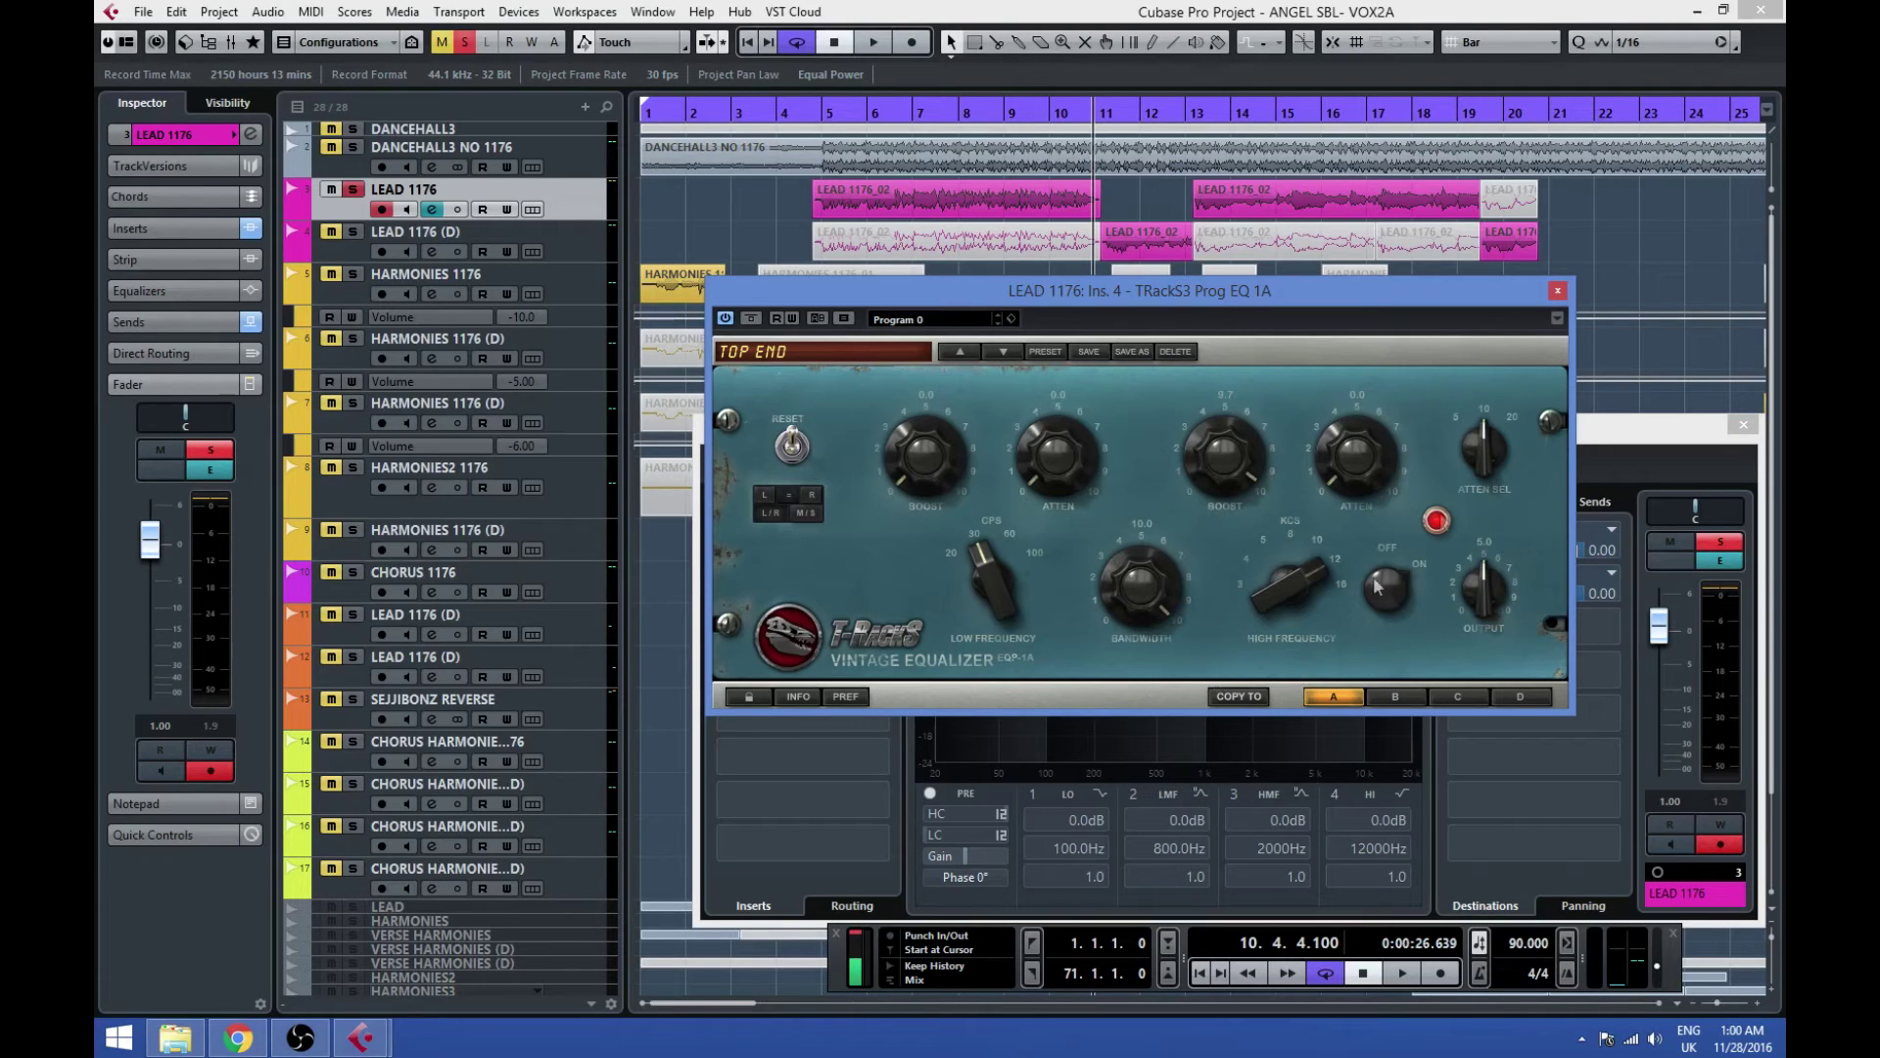
pyautogui.click(1559, 290)
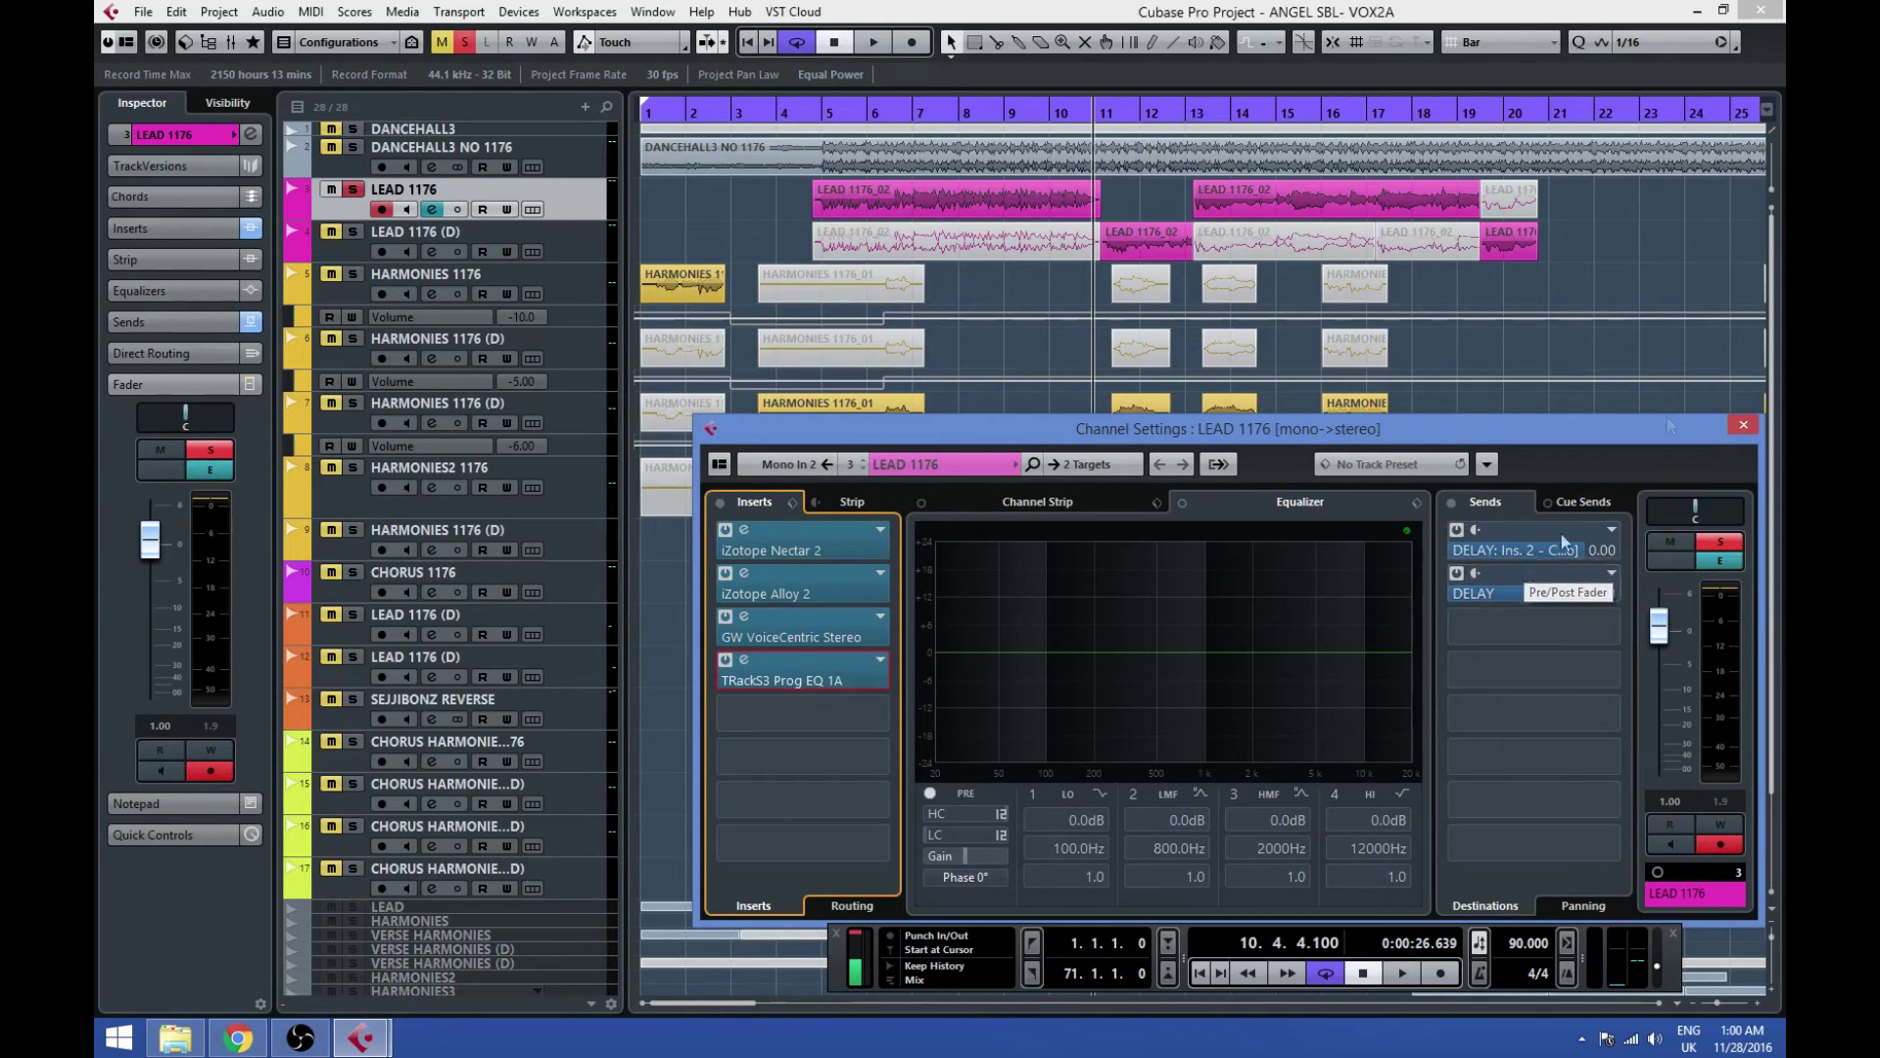
pyautogui.click(1746, 425)
# Step: Open the DELAY effect channel's settings and display its H-Delay Stereo insert clear of the channel window
pyautogui.scroll(-3, 889, 712)
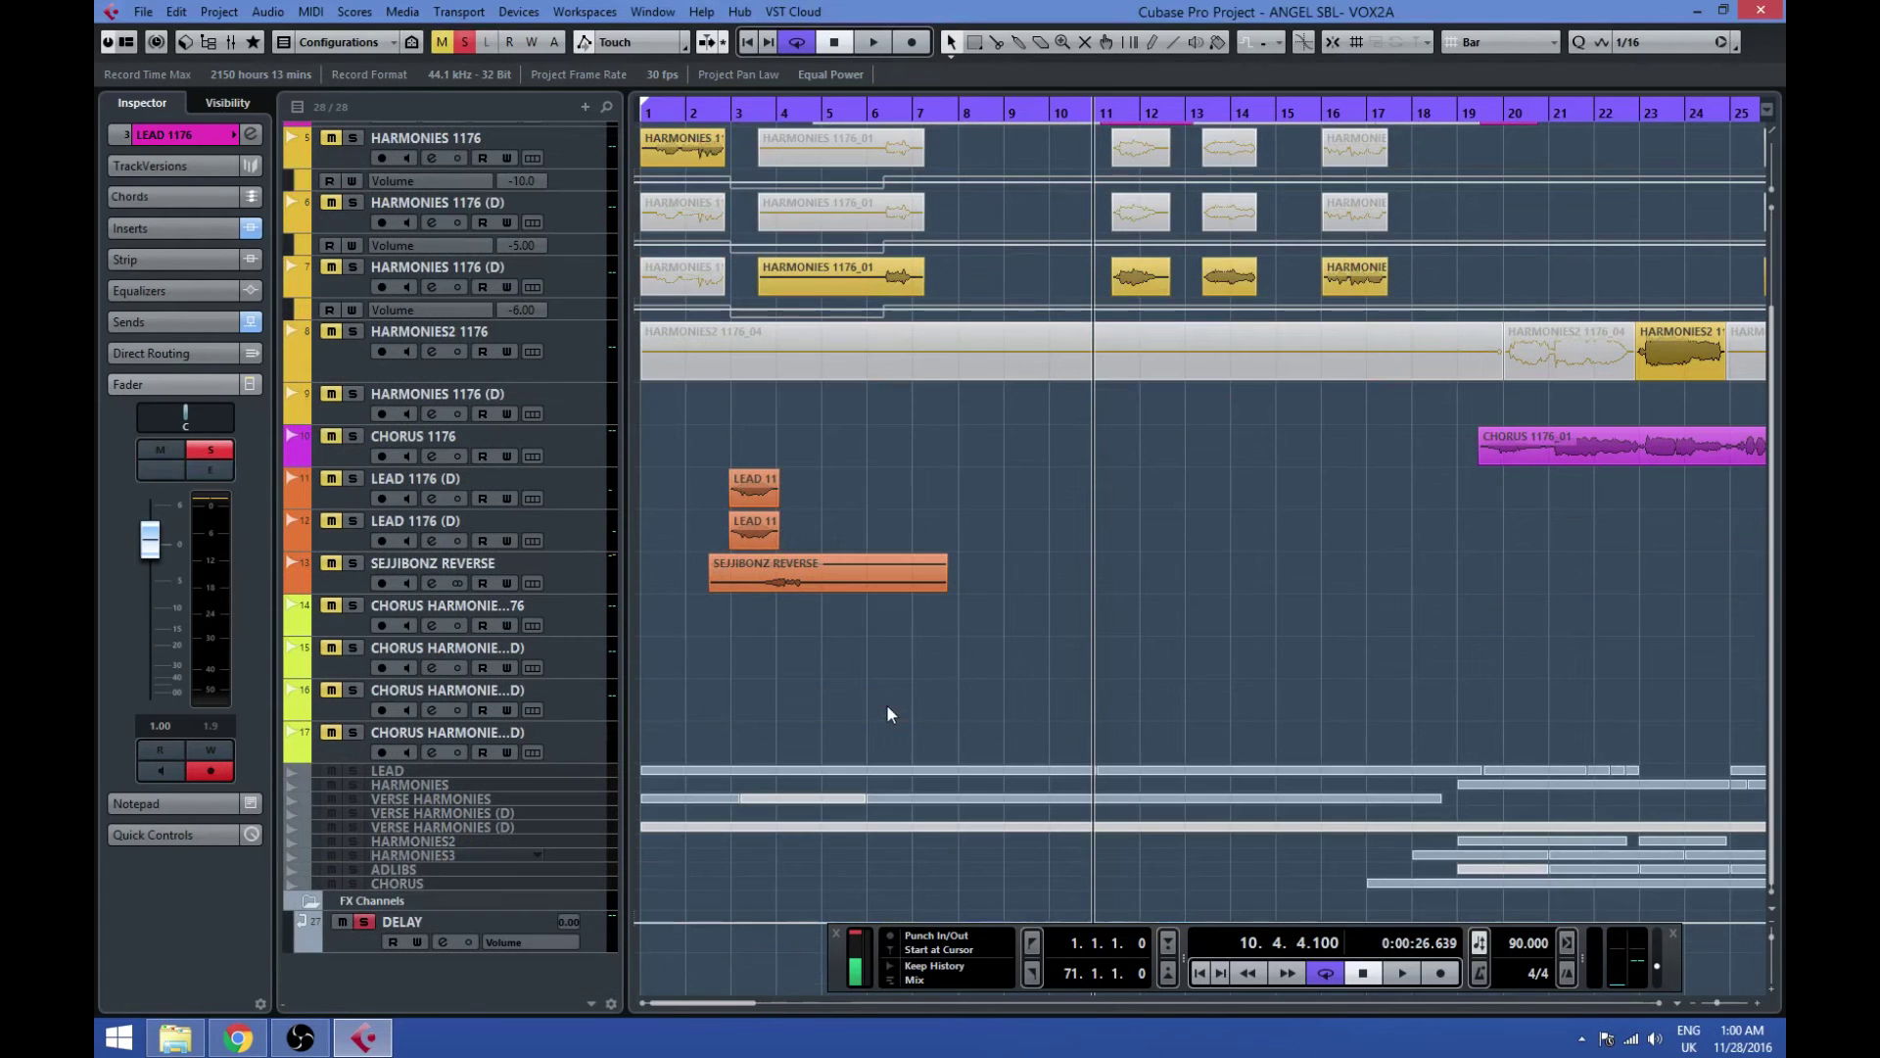
pyautogui.click(601, 937)
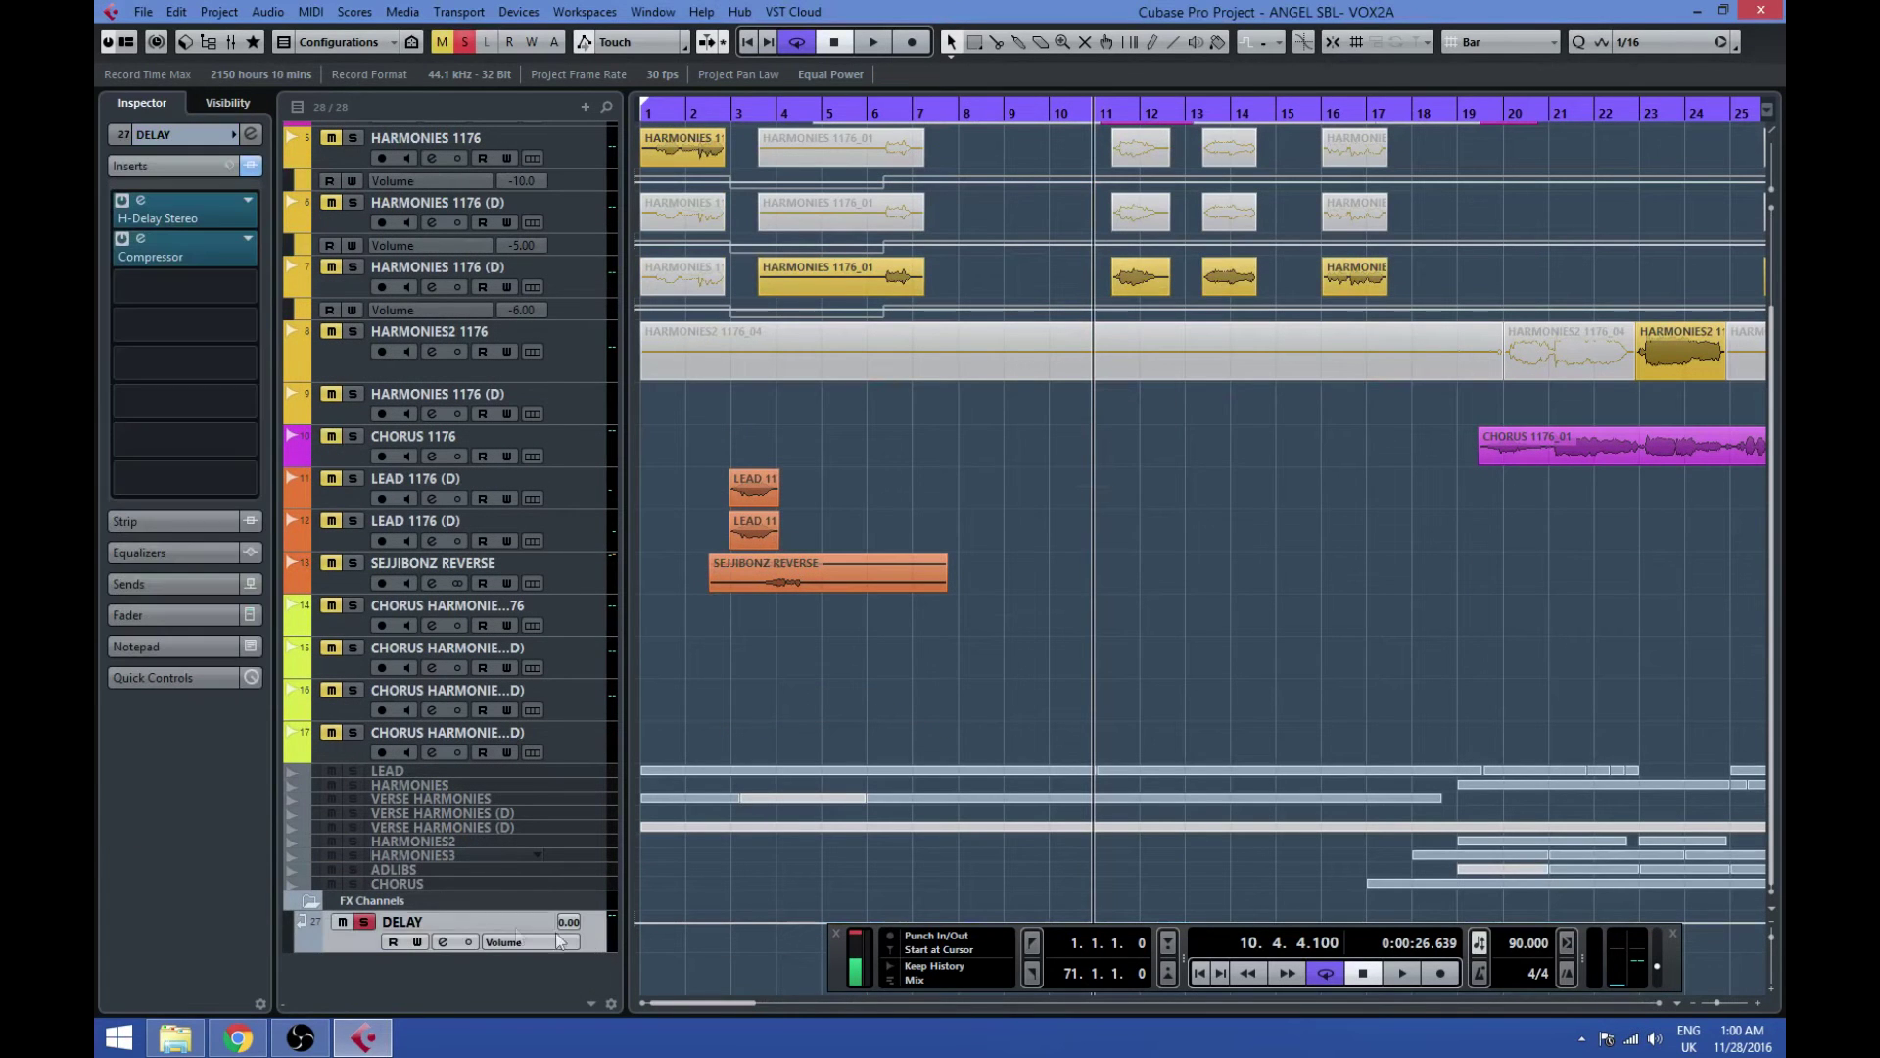
pyautogui.click(251, 137)
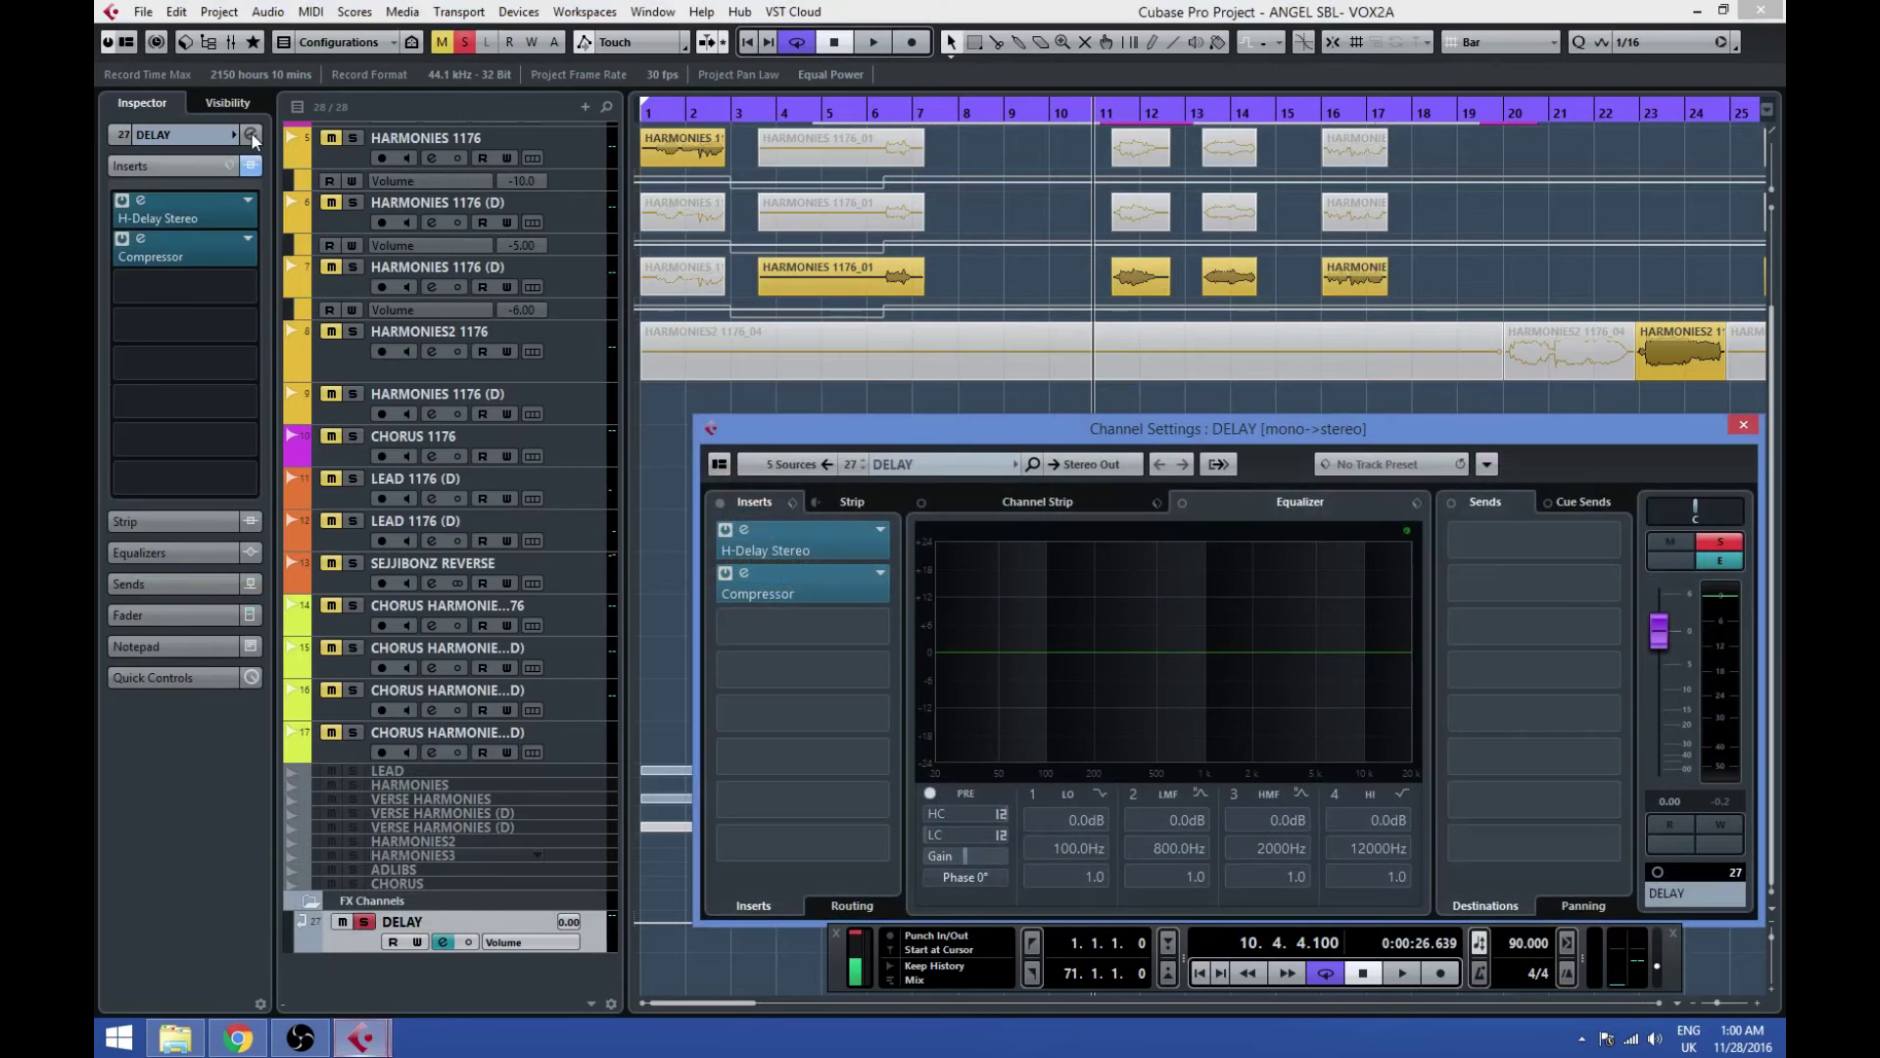
pyautogui.click(748, 532)
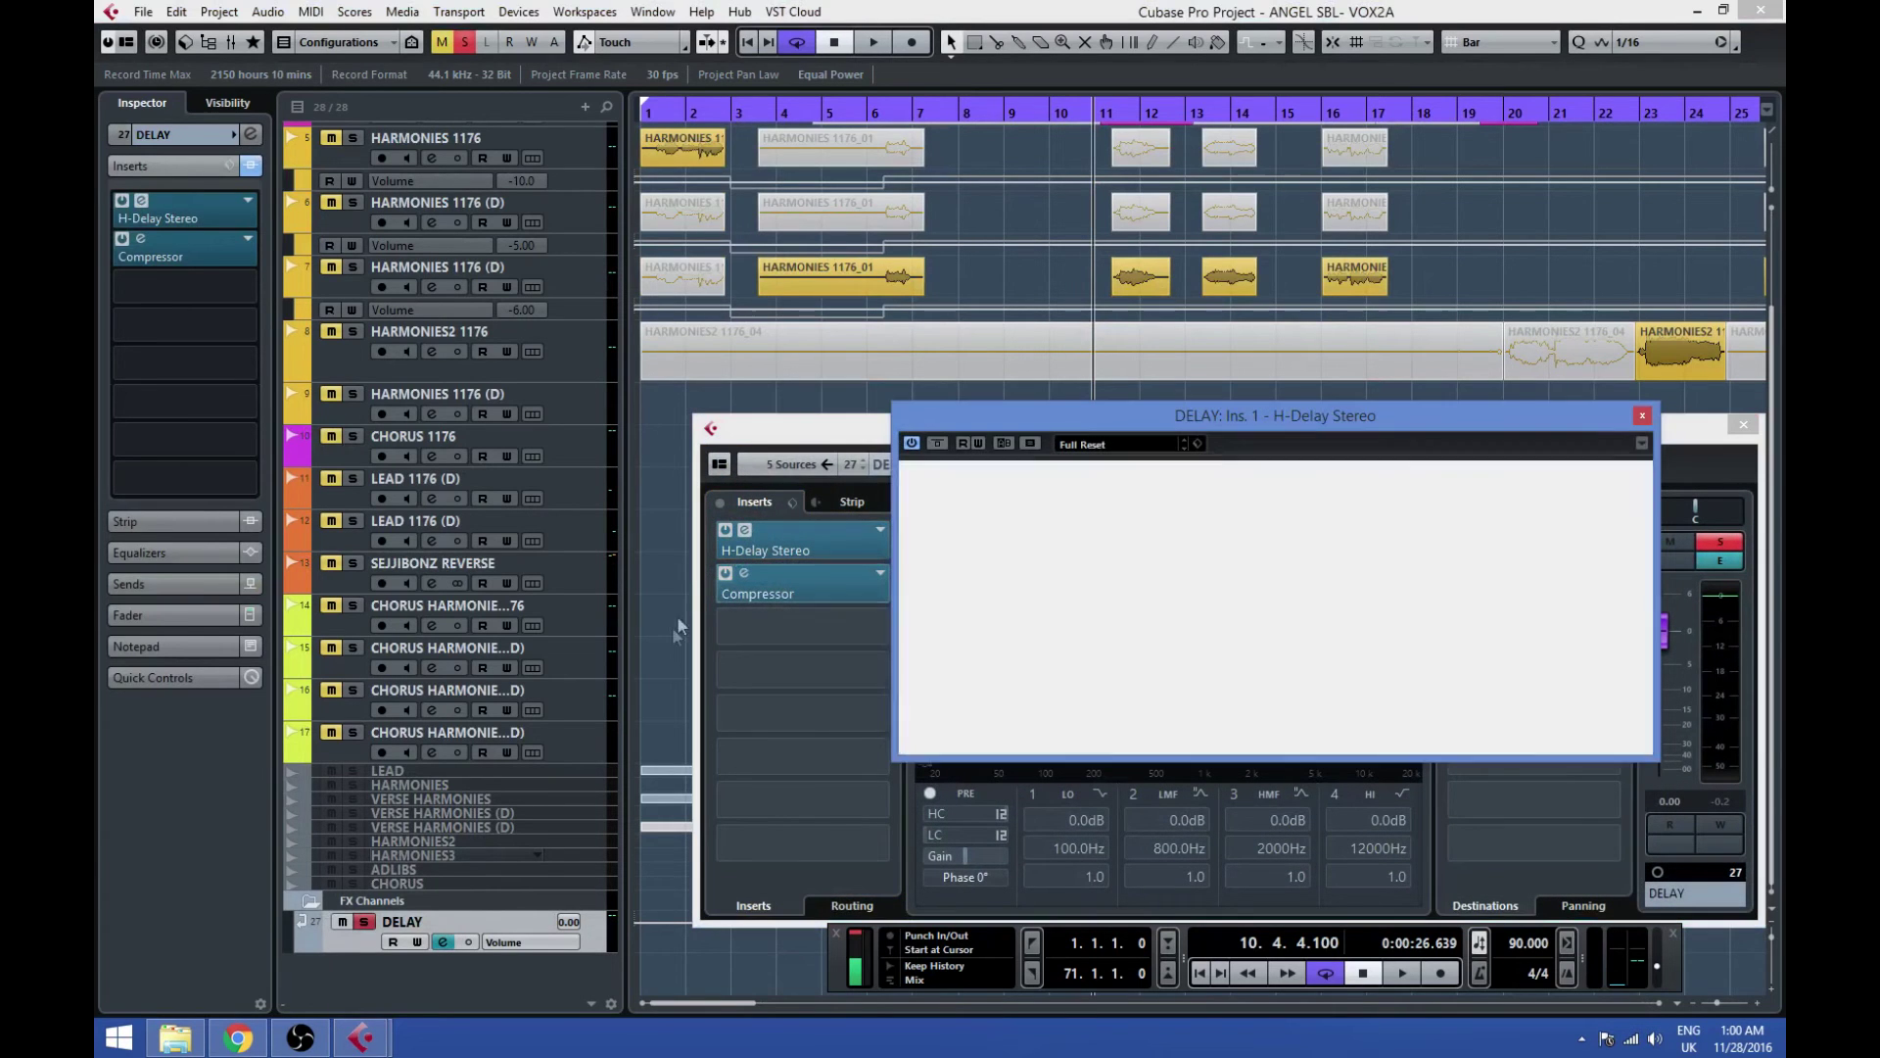
pyautogui.moveTo(1134, 416); pyautogui.dragTo(1210, 100)
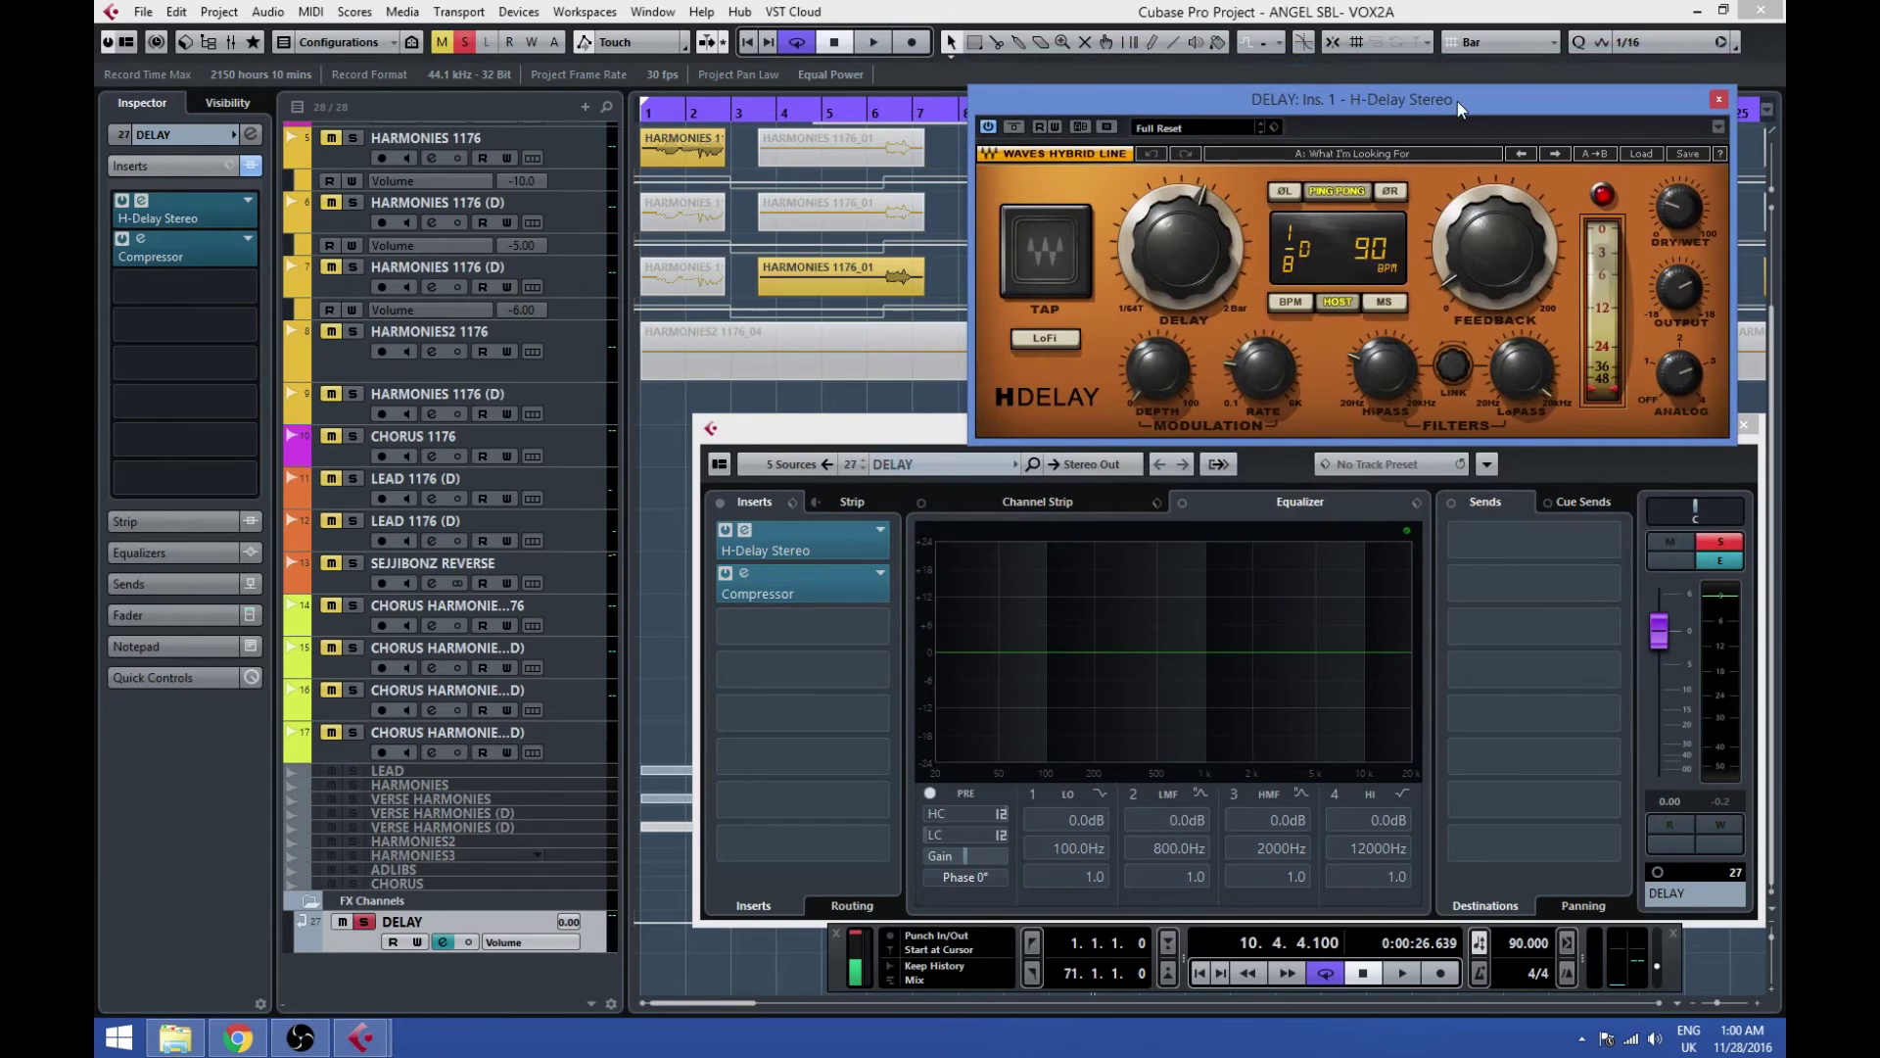
# Step: Show the DELAY channel's Compressor insert and its side-chain option, closing the H-Delay and channel settings windows
pyautogui.click(744, 574)
pyautogui.moveTo(795, 651); pyautogui.dragTo(1423, 565)
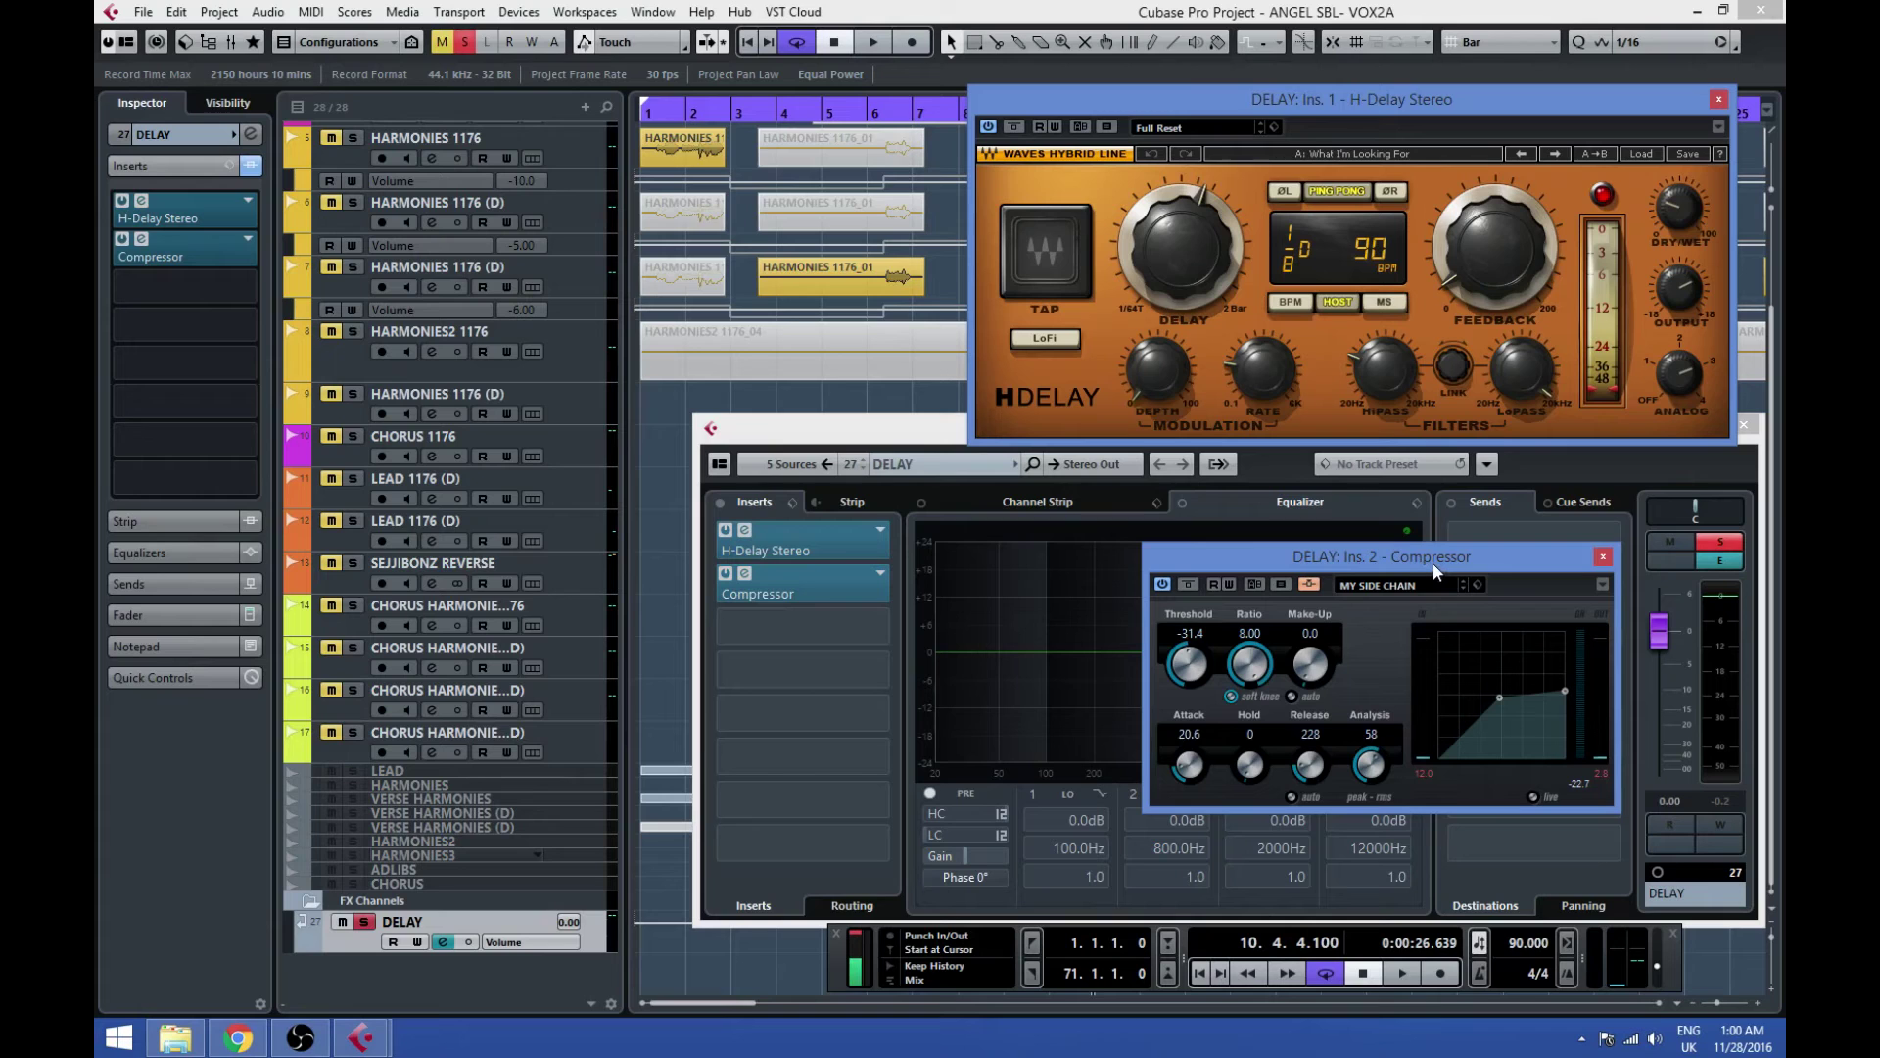
pyautogui.click(1718, 99)
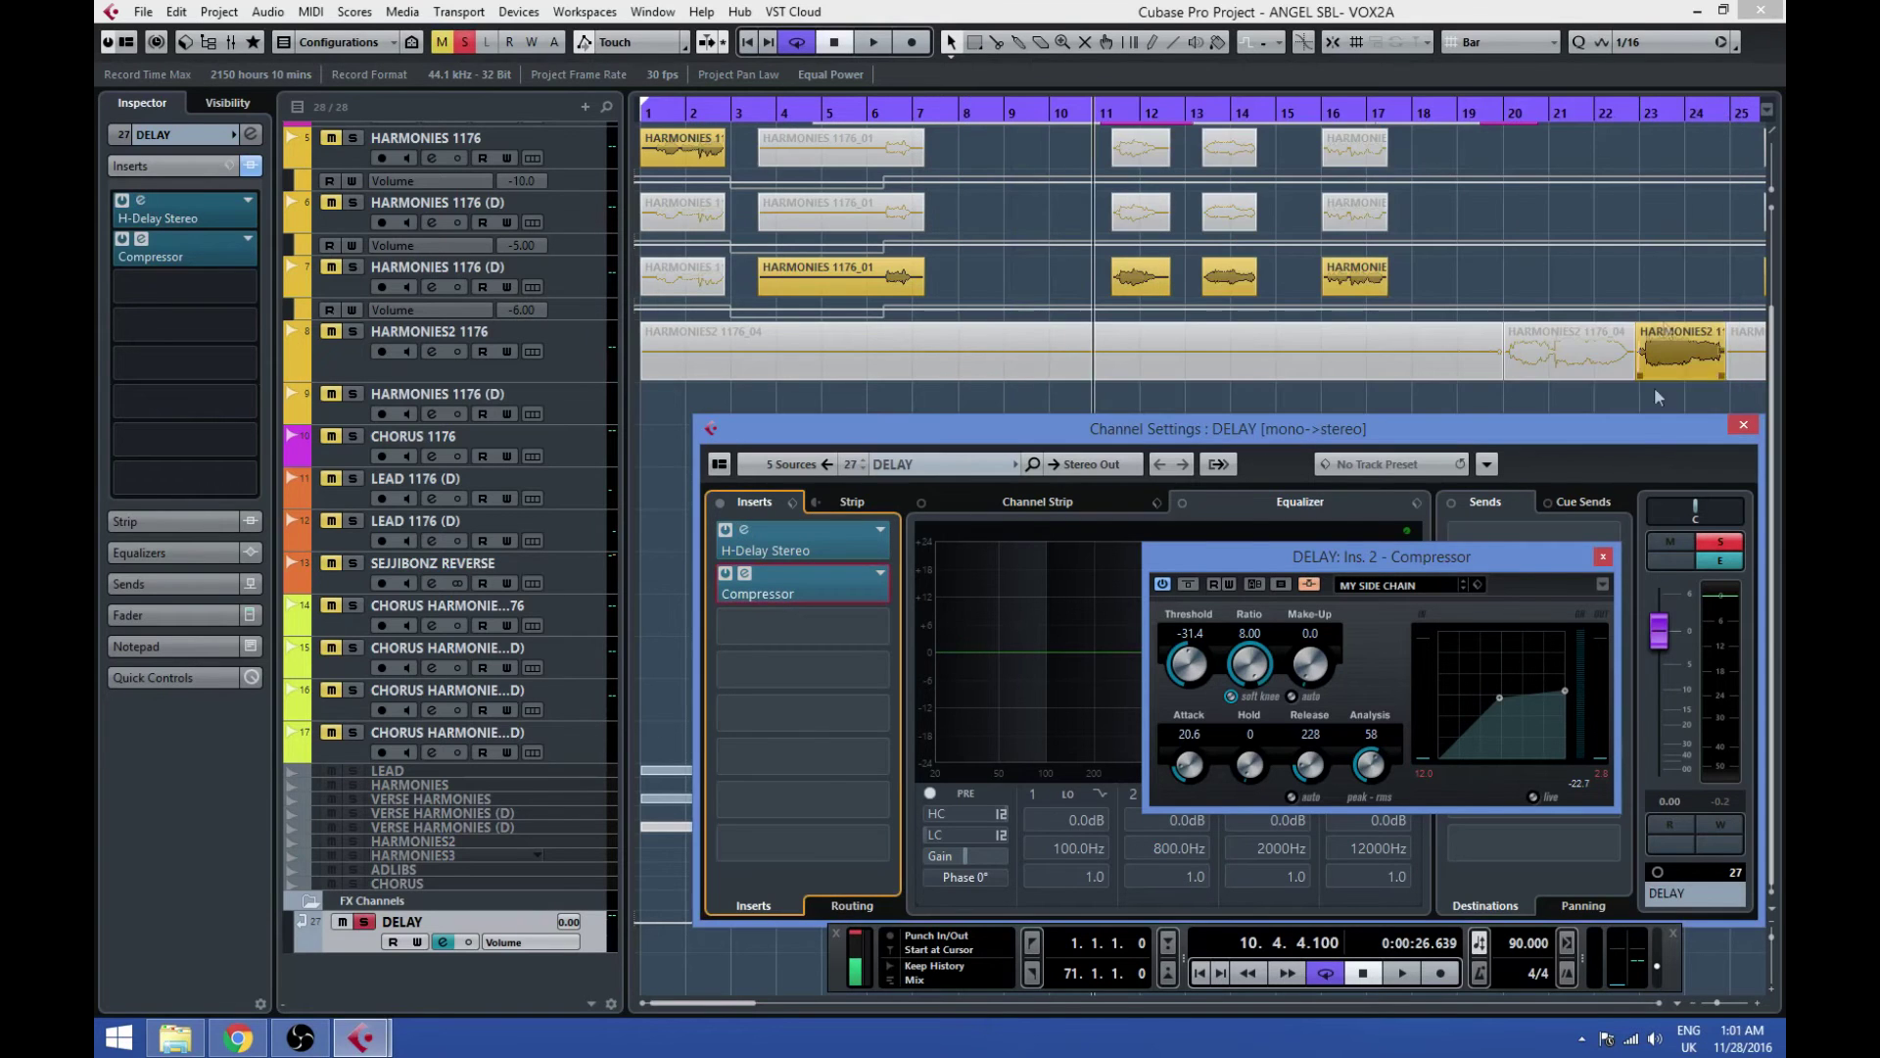
pyautogui.click(1310, 585)
pyautogui.click(1631, 550)
pyautogui.click(1743, 424)
# Step: Play the soloed lead vocal from its first phrase to check the delay Compressor's gain reduction, and close the Compressor
pyautogui.click(815, 109)
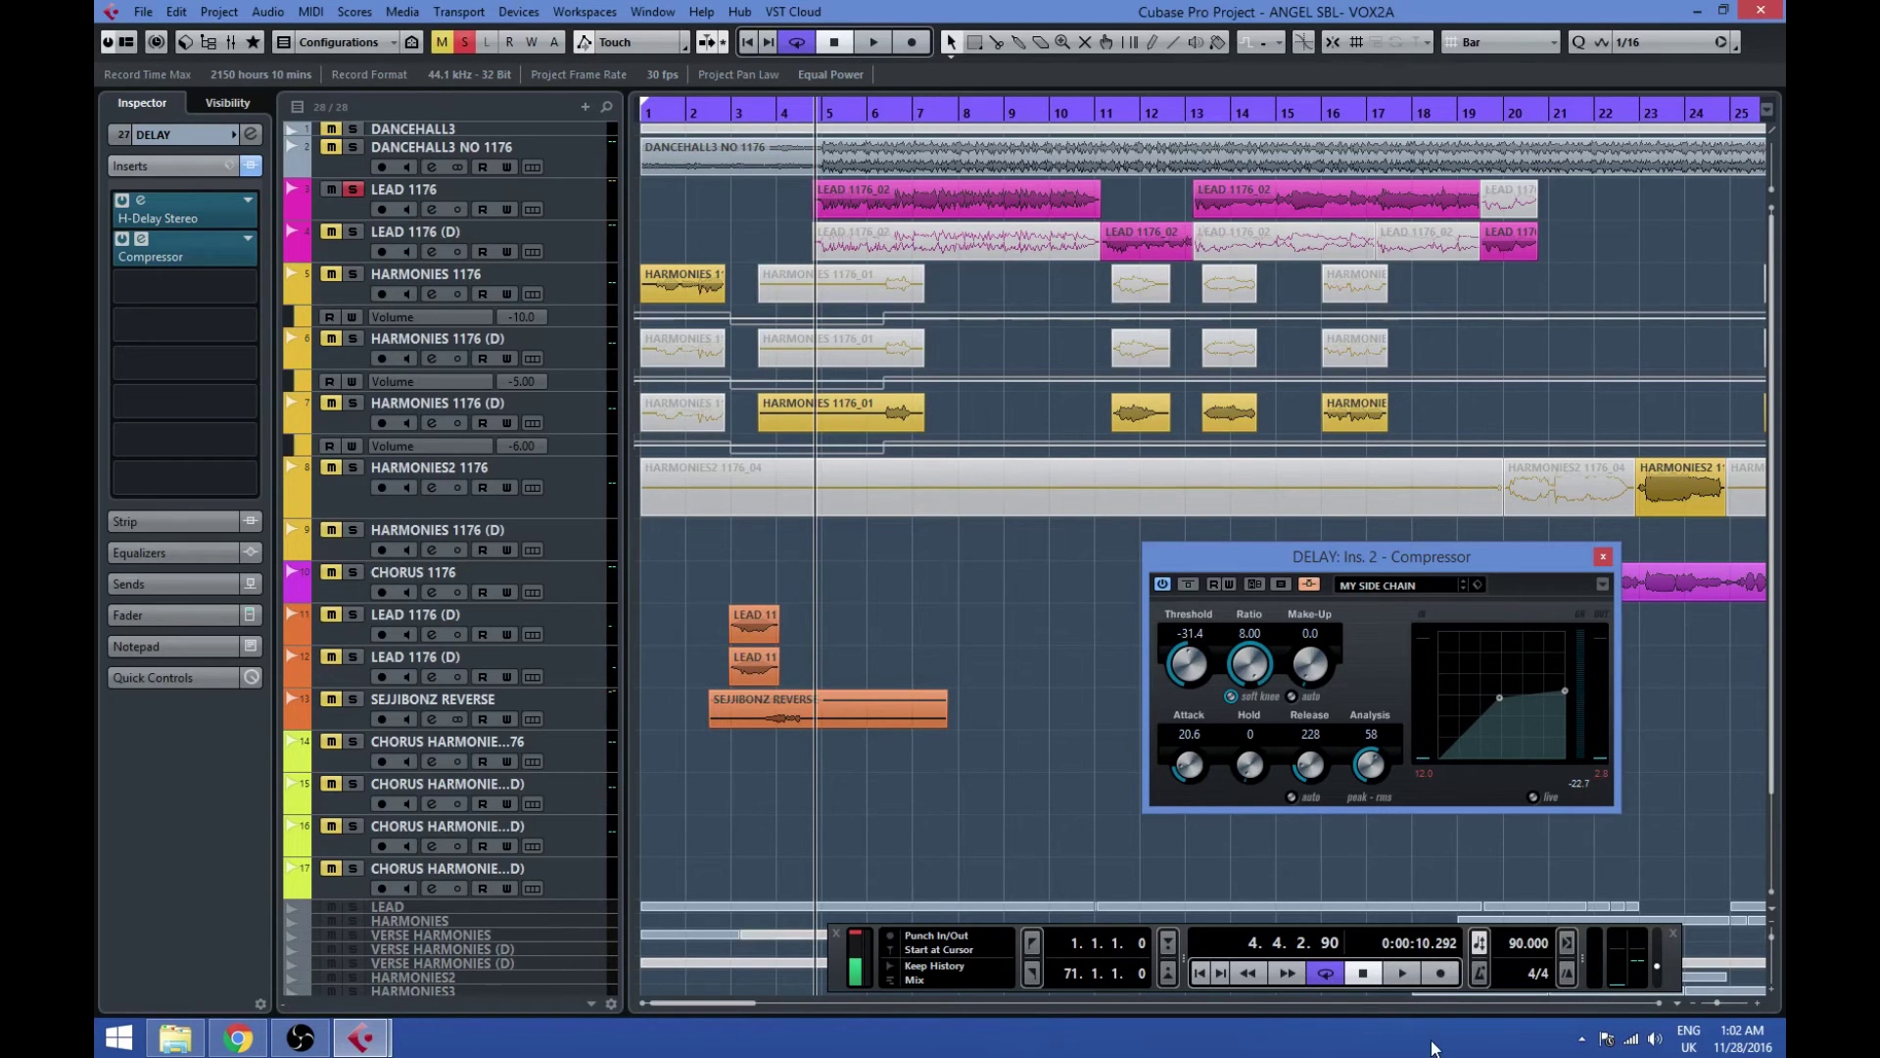
pyautogui.click(1403, 973)
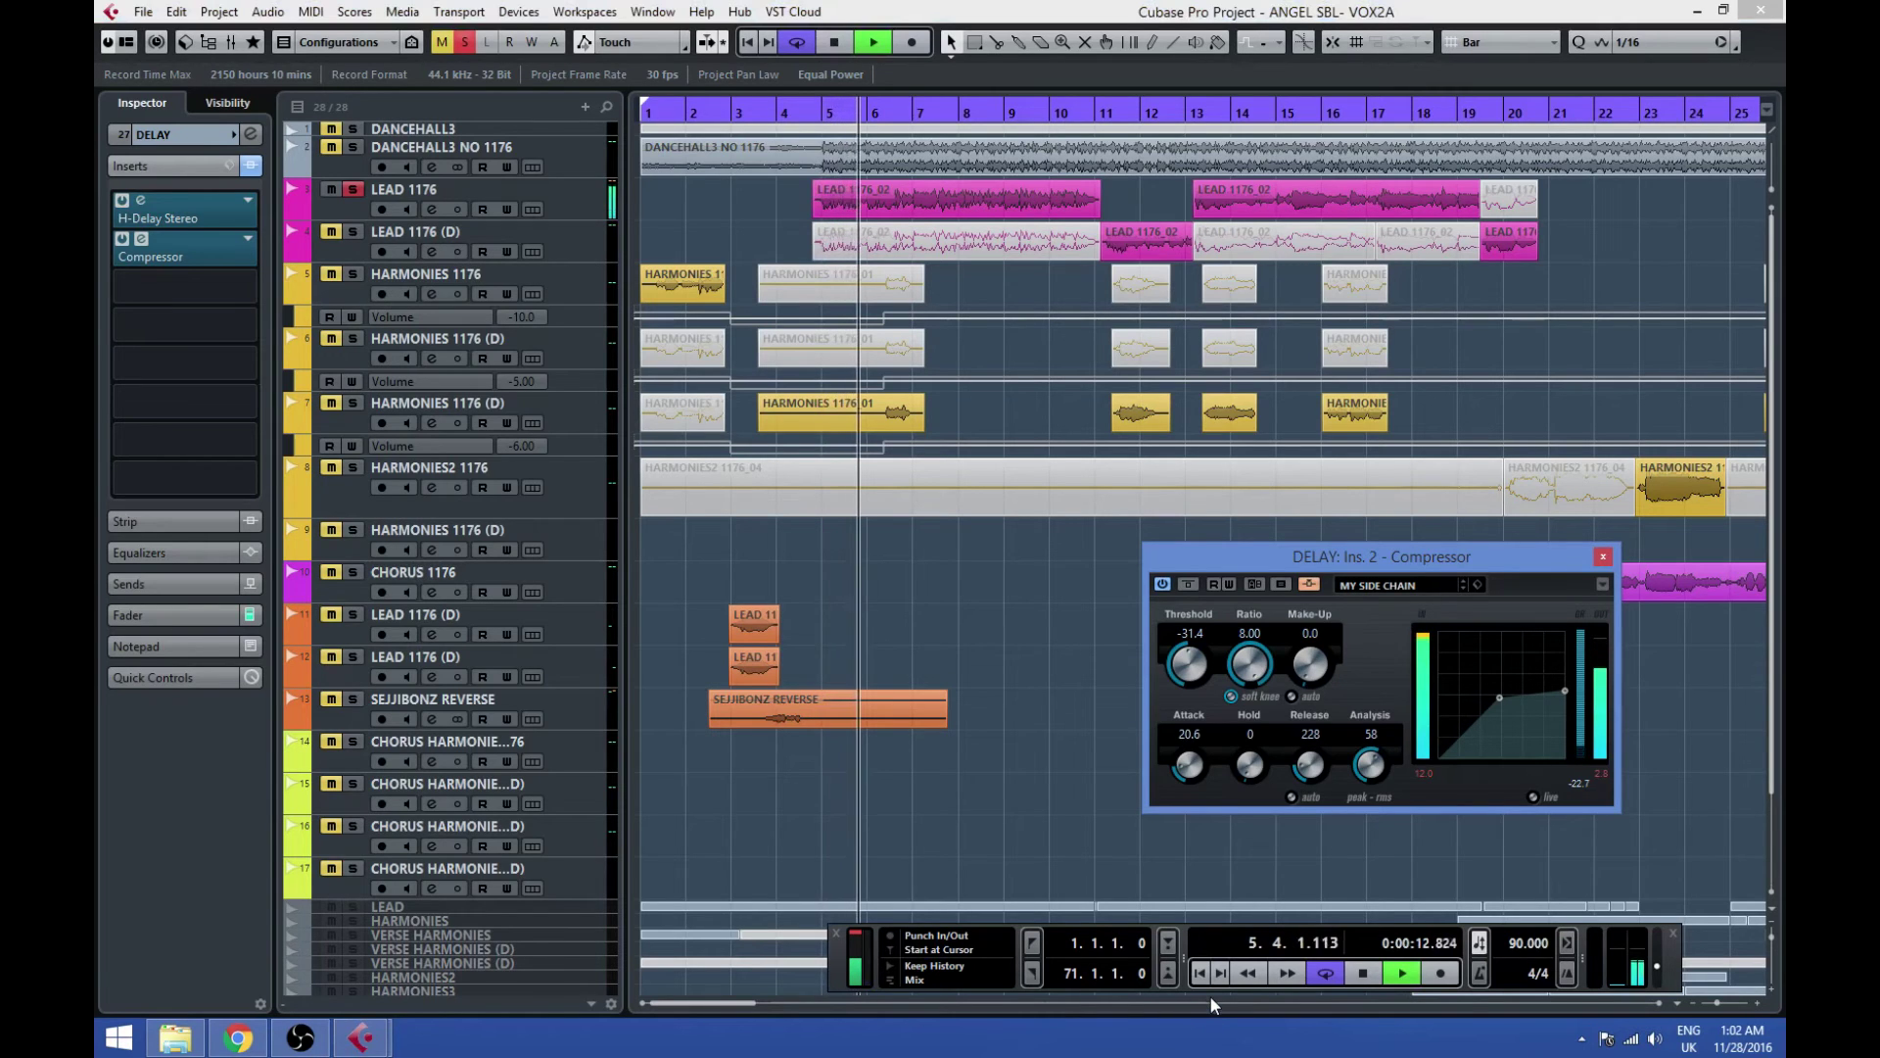
pyautogui.click(1364, 972)
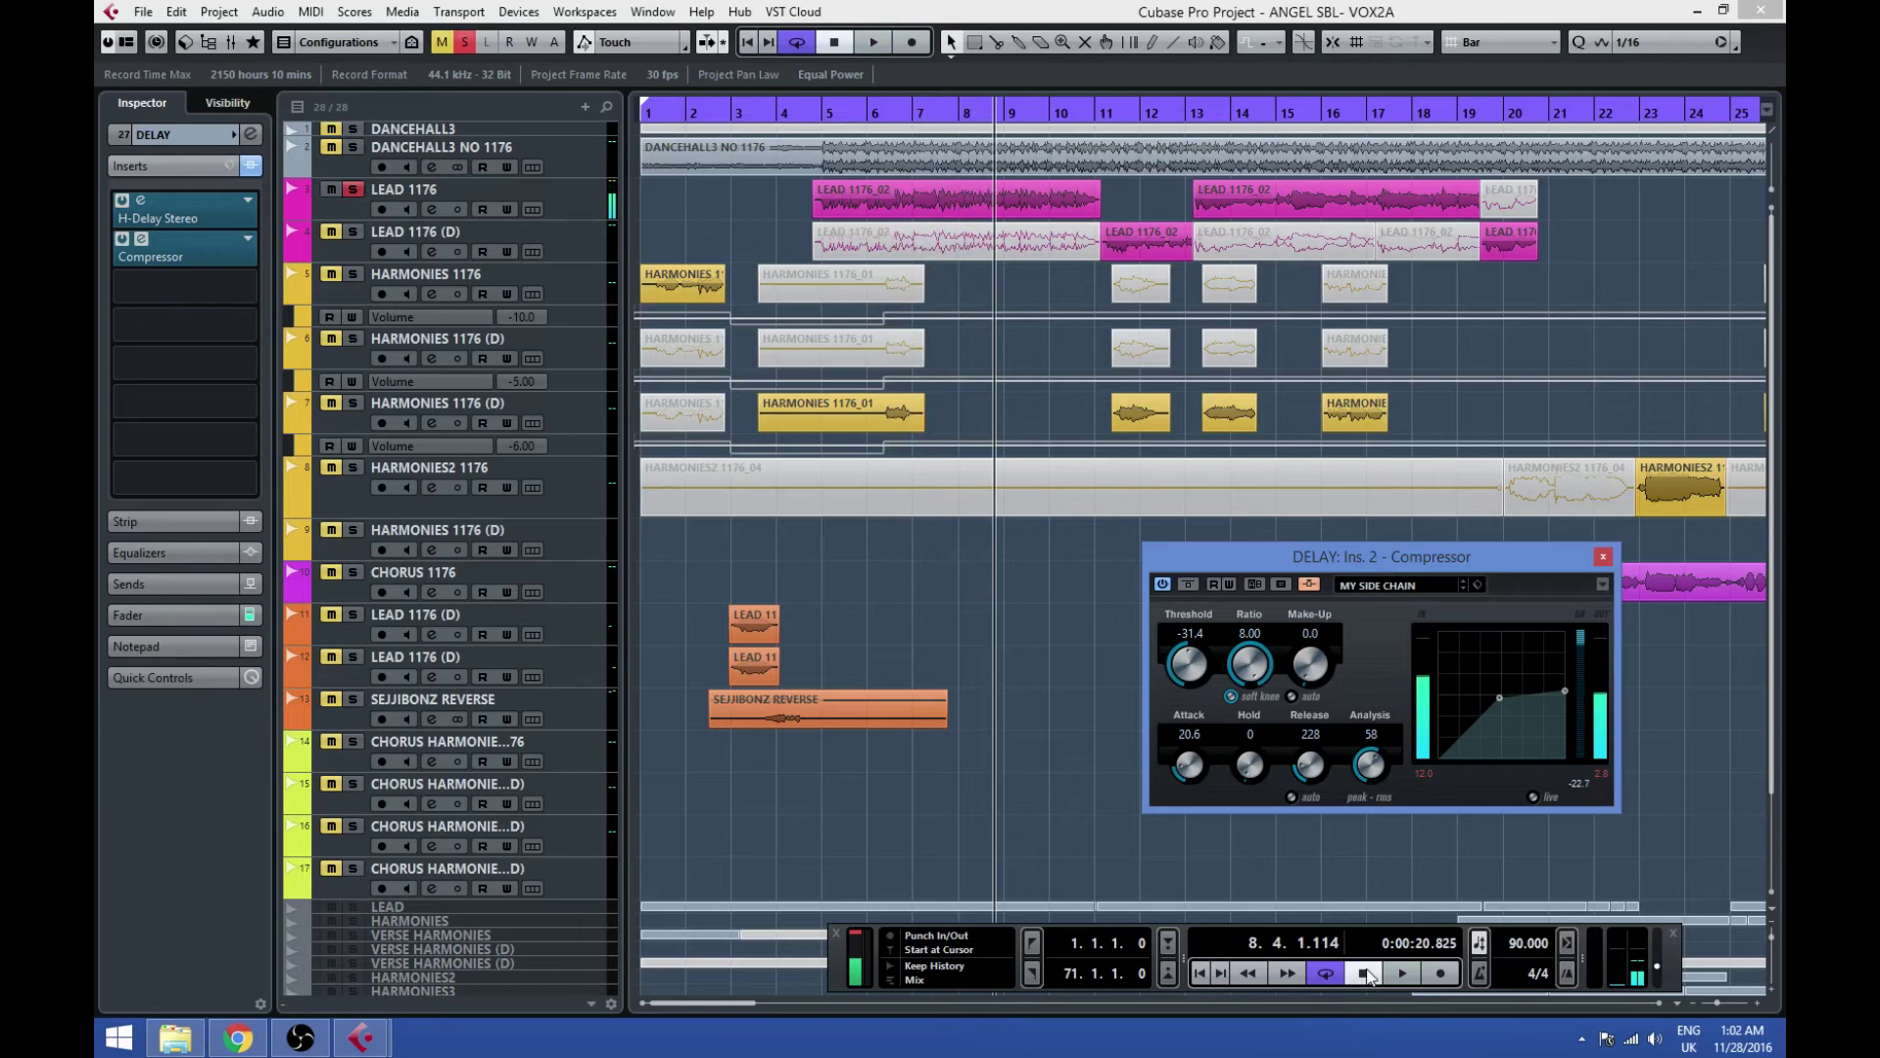
pyautogui.press('space')
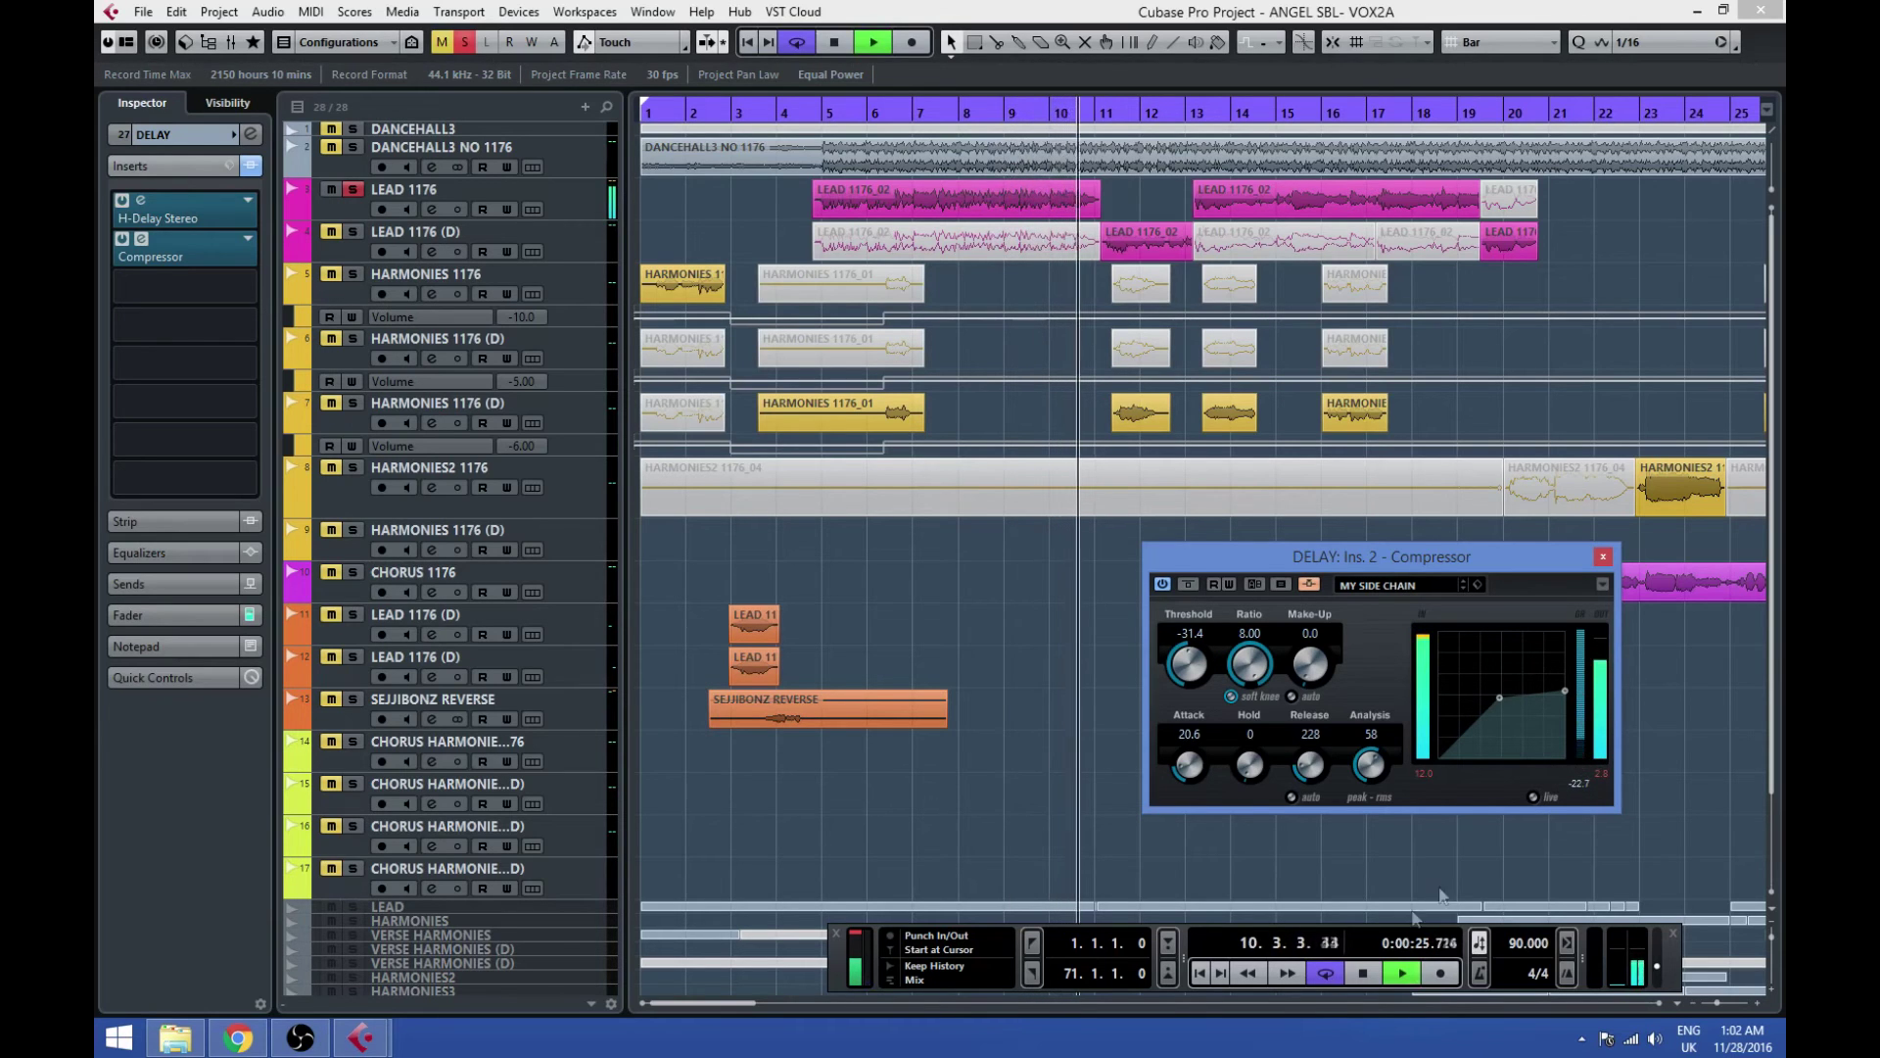
pyautogui.click(1376, 974)
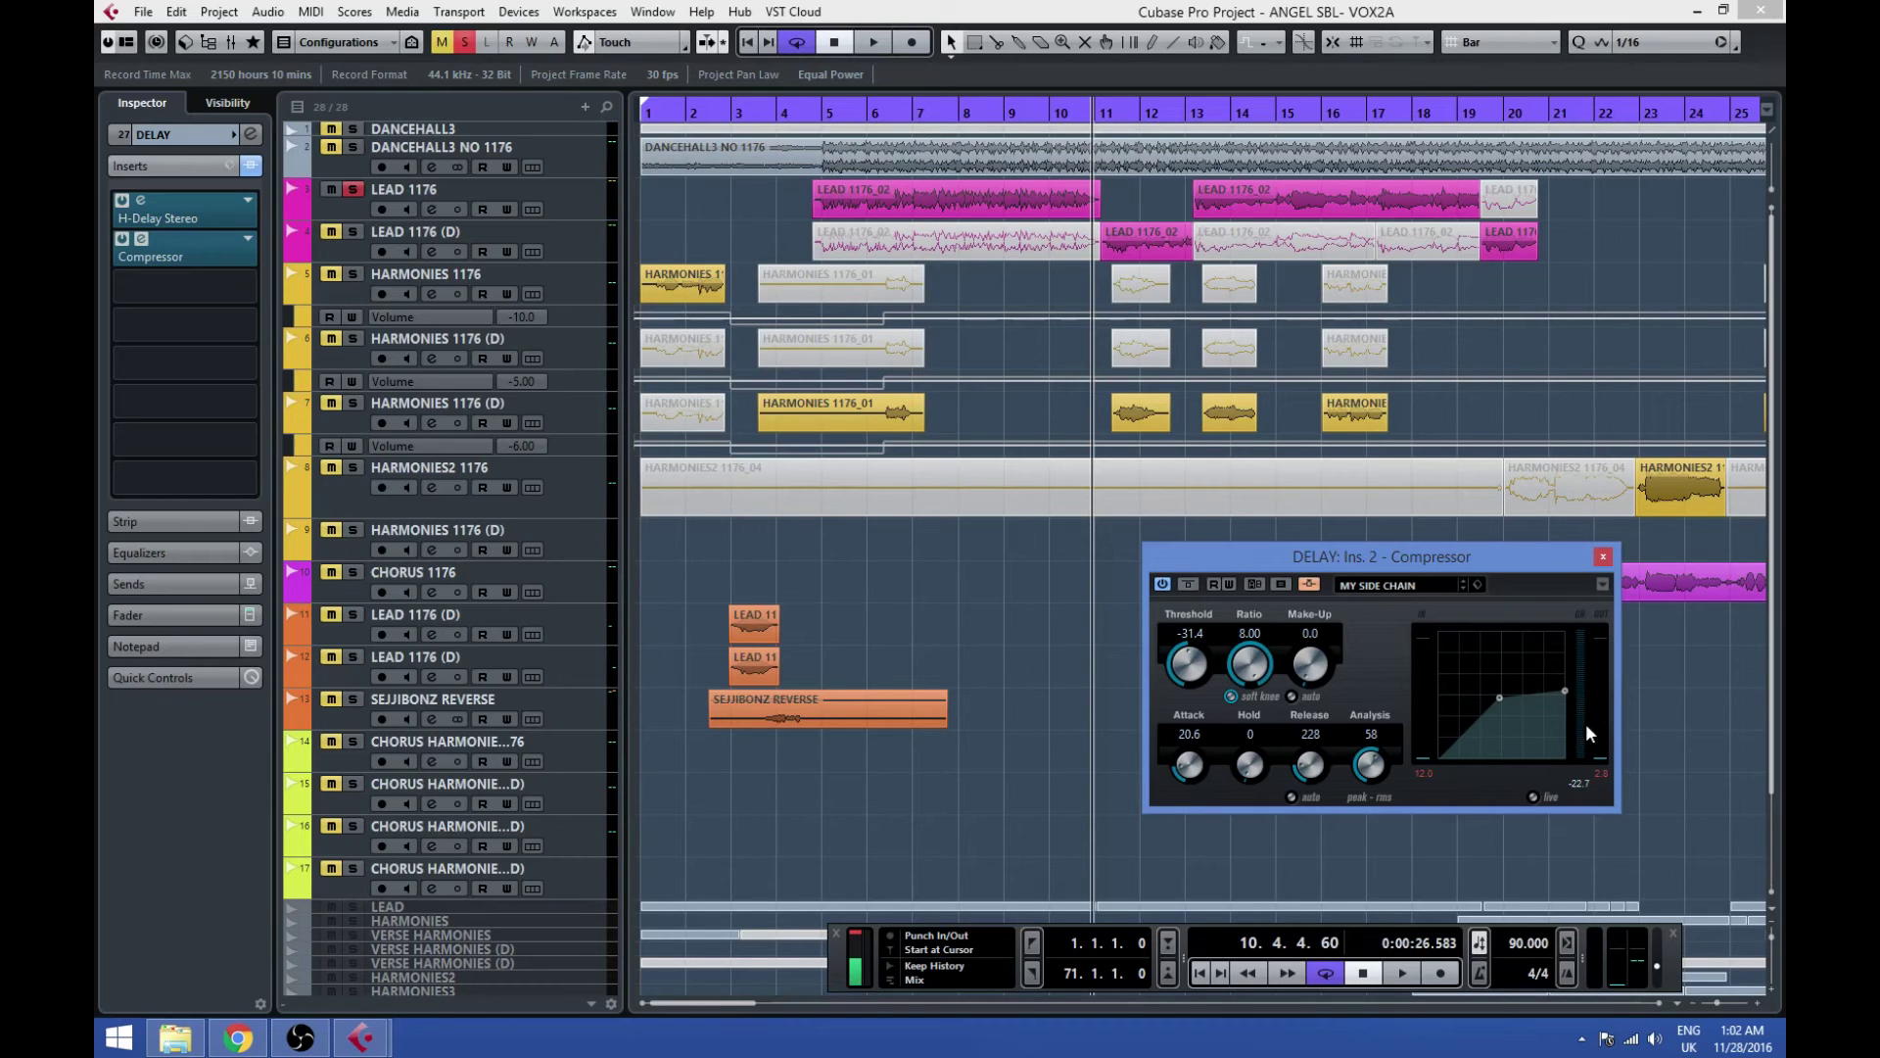
pyautogui.click(1603, 555)
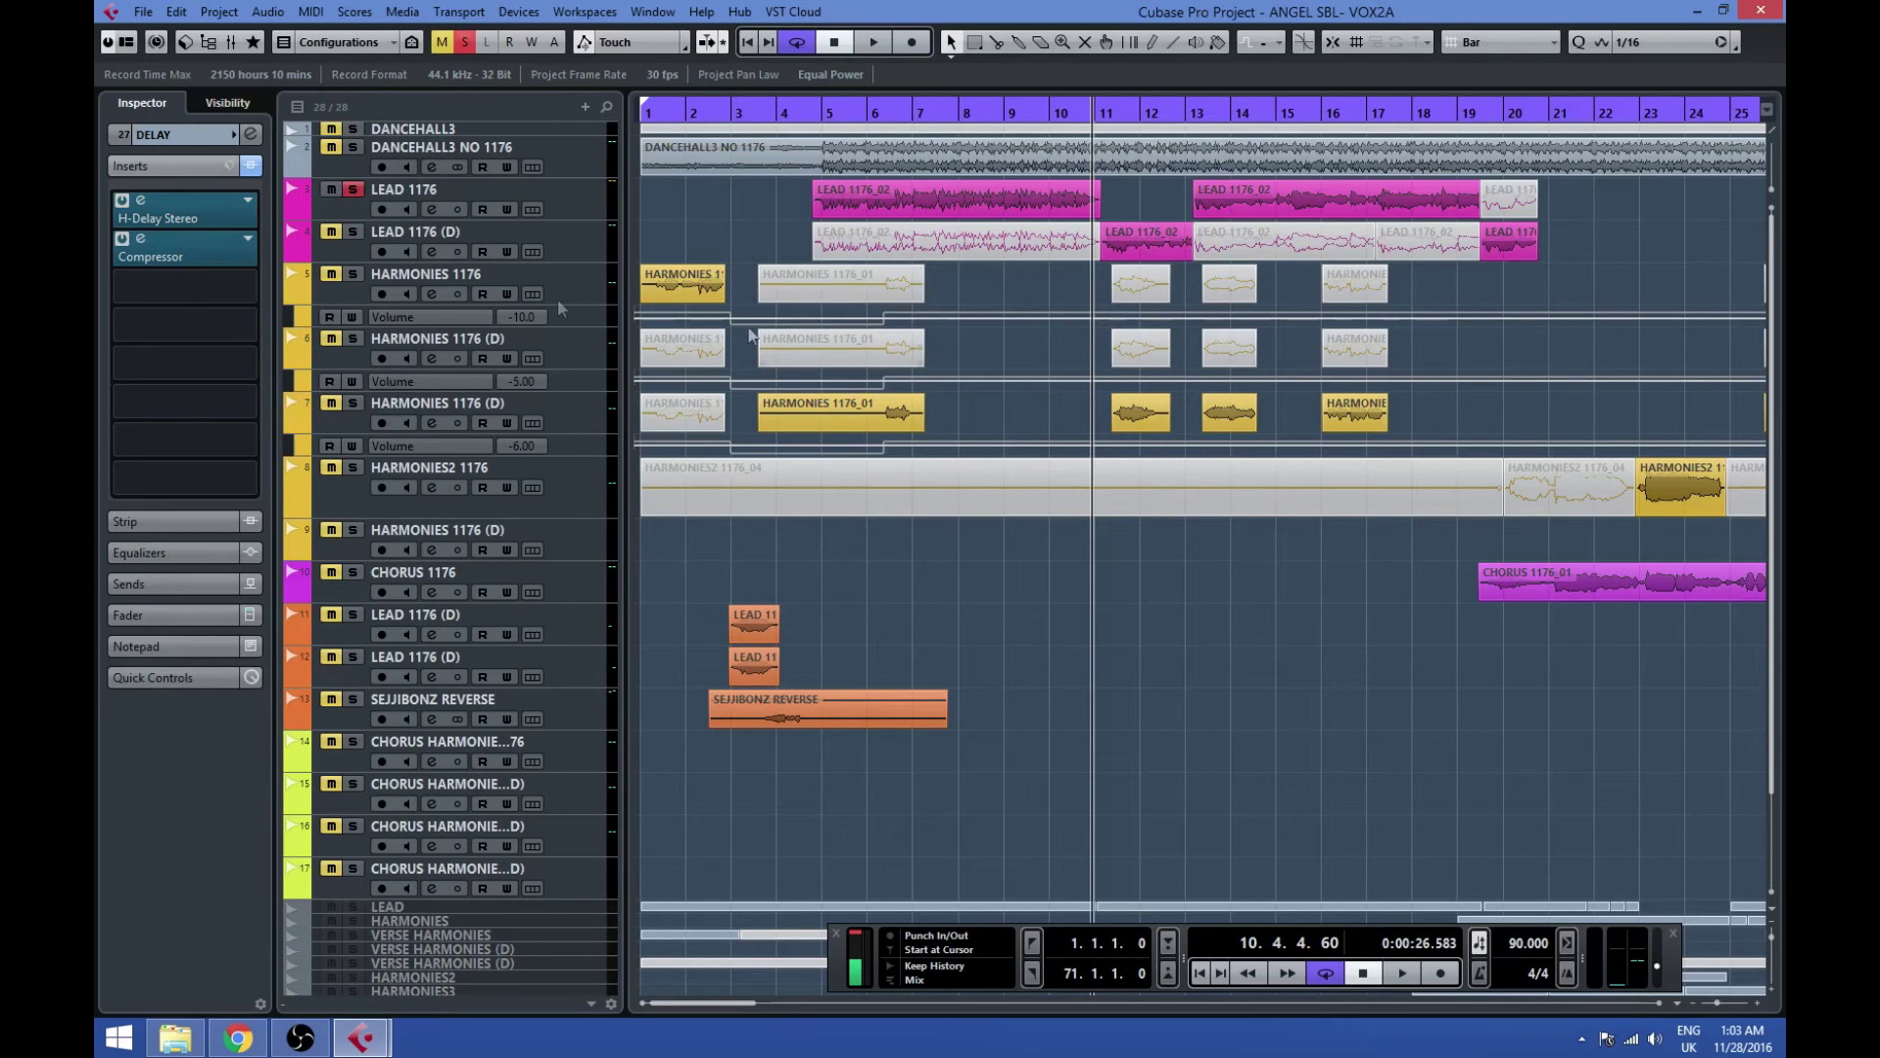
# Step: Show the LEAD 1176 channel's sends to DELAY and the DELAY side-chain, and close its channel settings
pyautogui.click(568, 191)
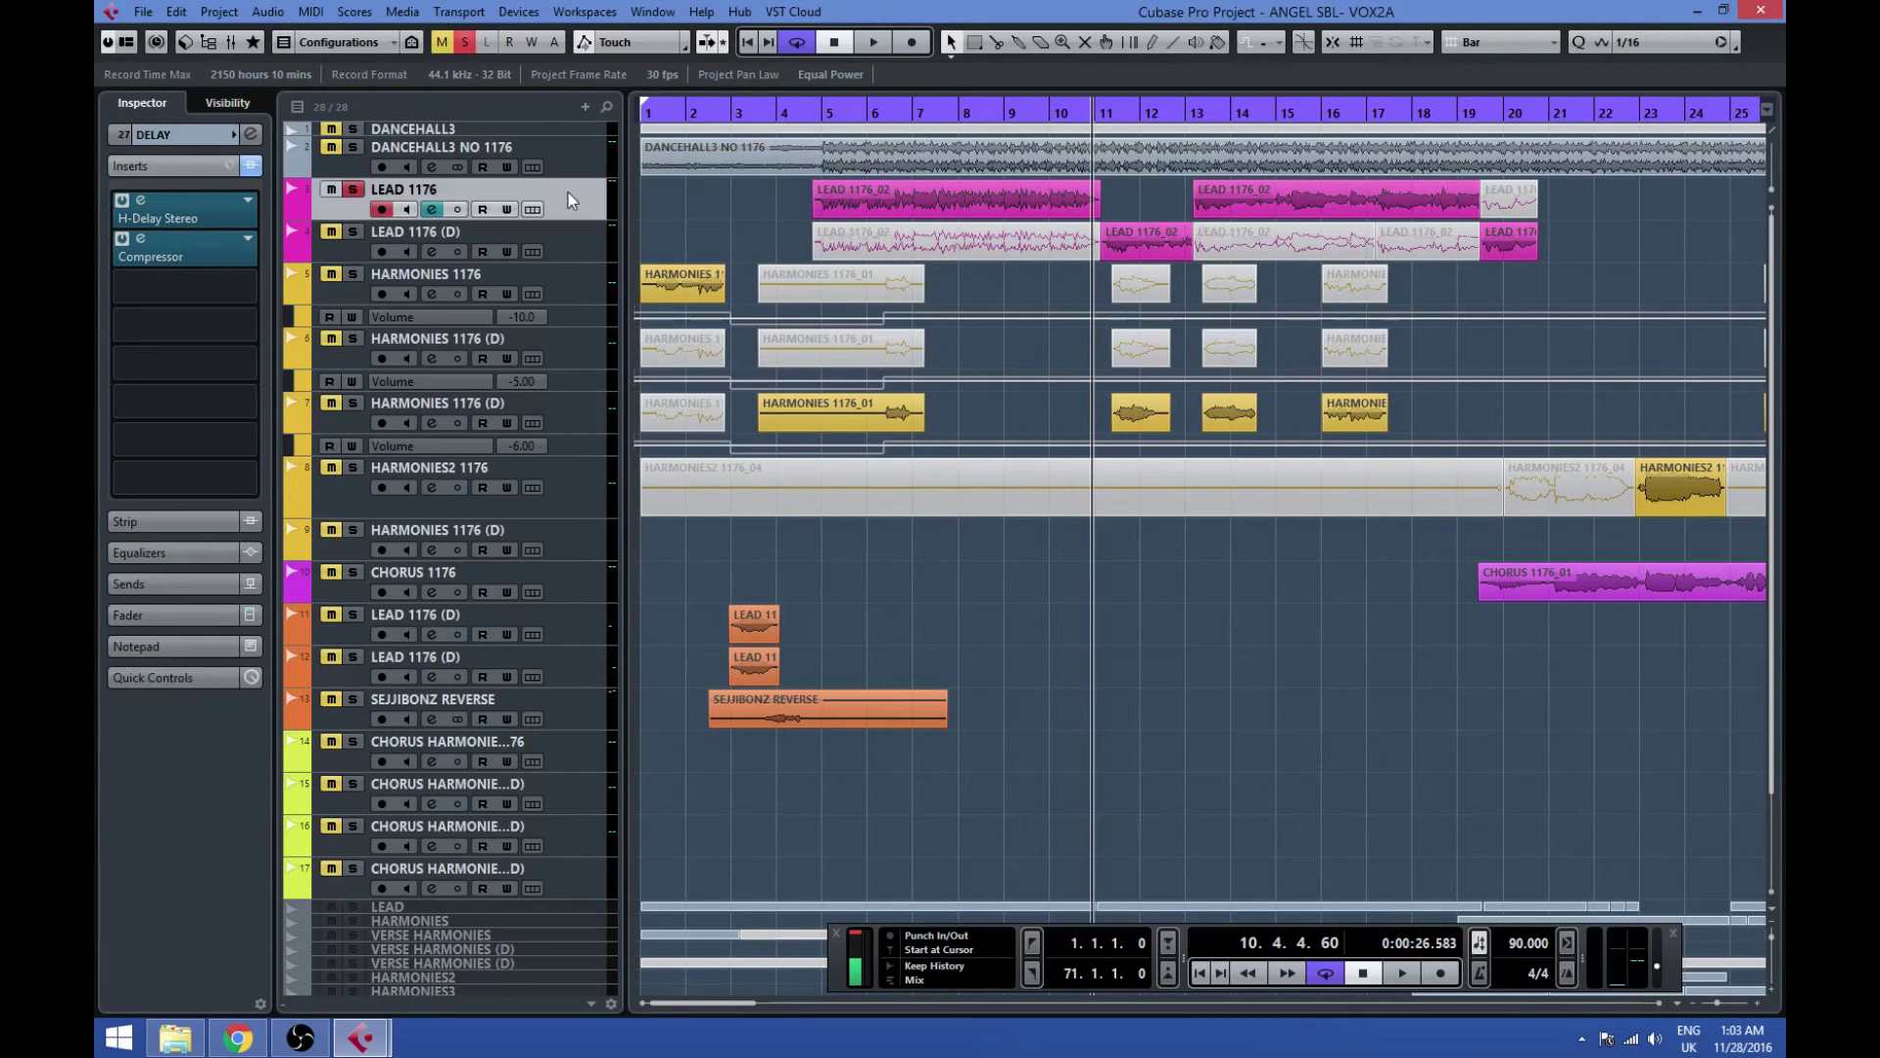
pyautogui.click(251, 135)
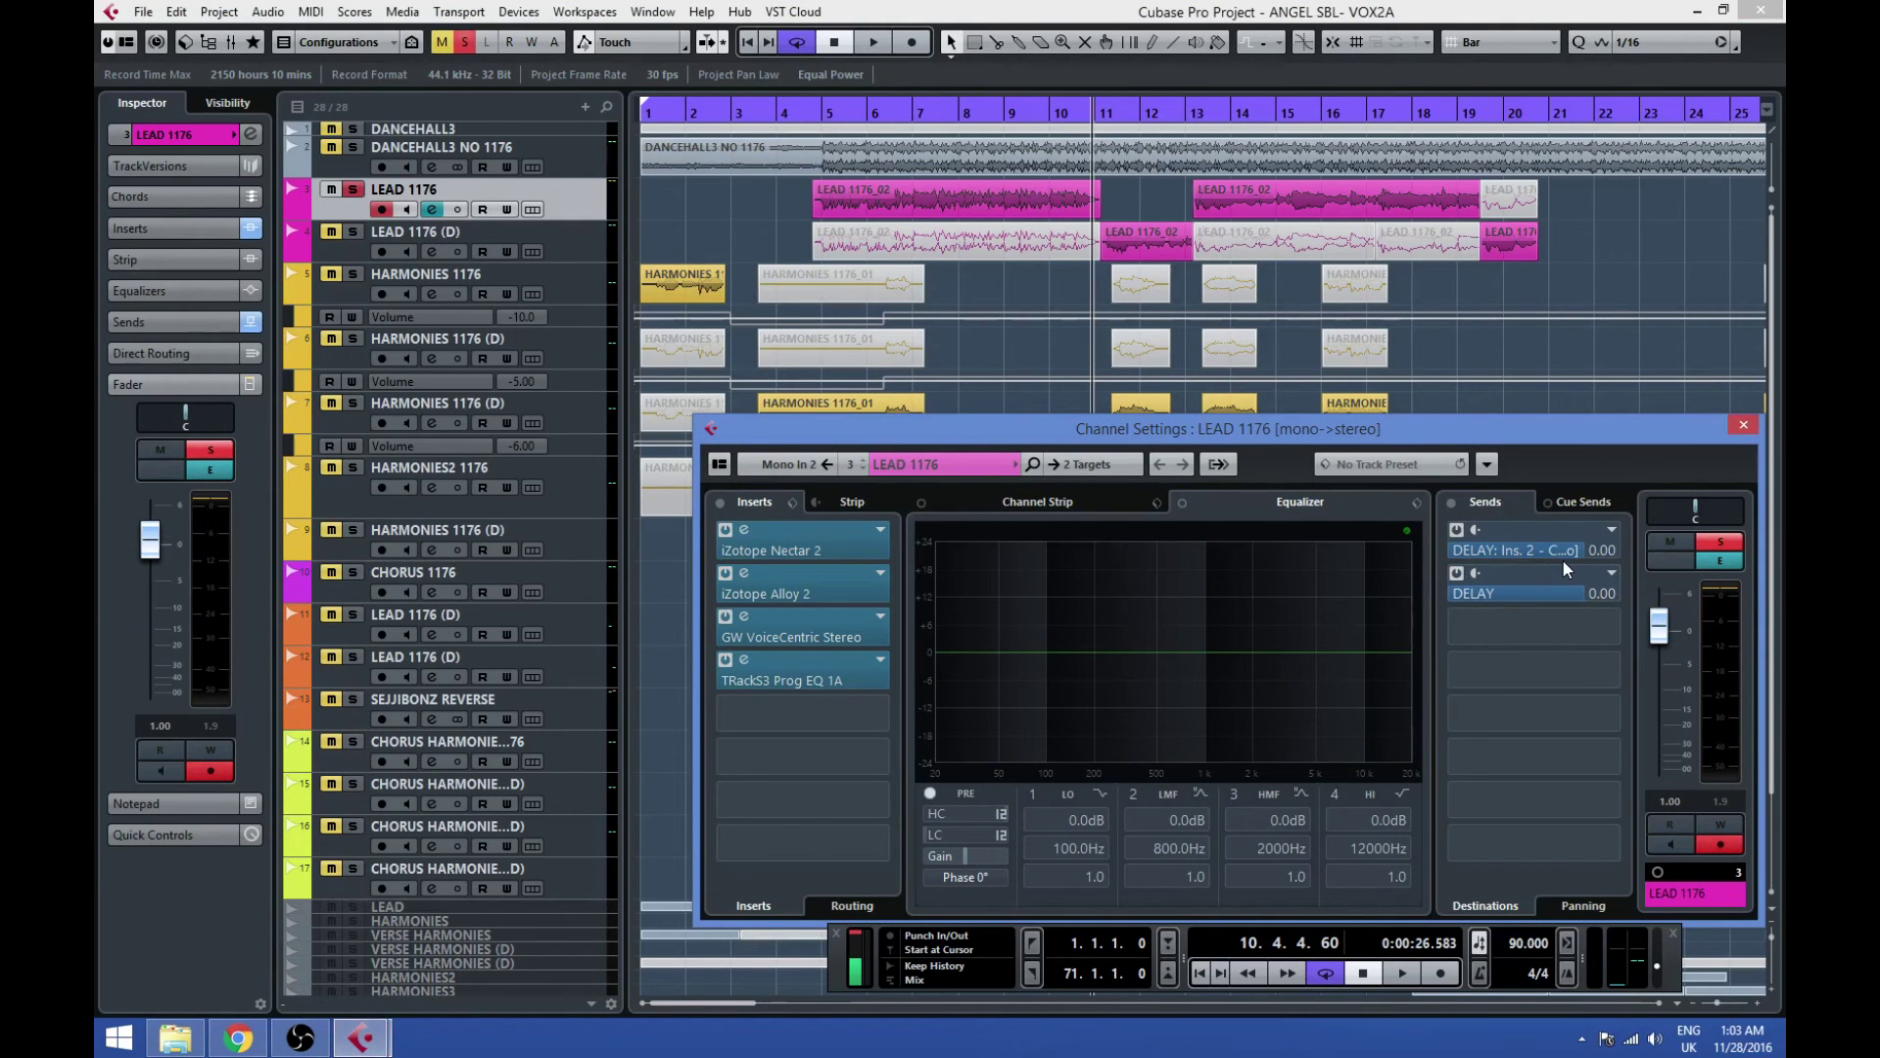
pyautogui.click(1744, 425)
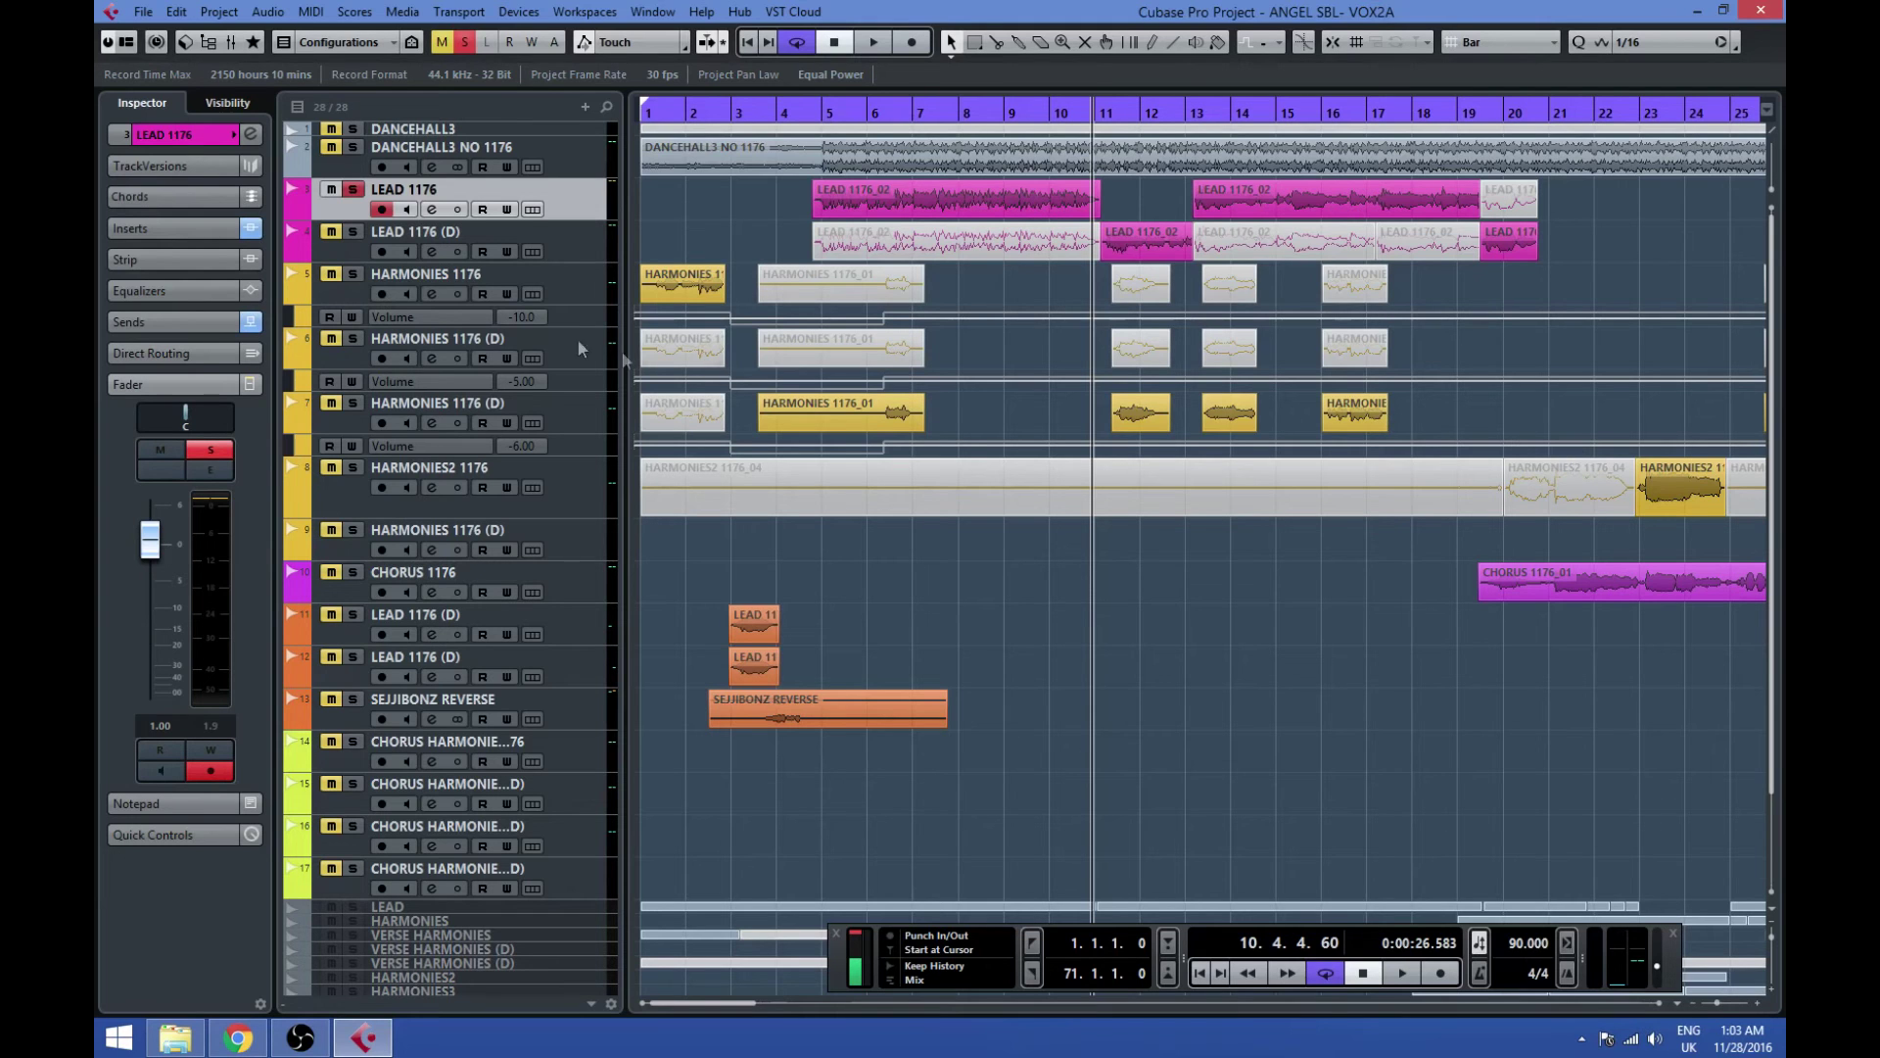
# Step: Open the HARMONIES 1176 channel settings to view its insert chain, and close the window
pyautogui.click(561, 285)
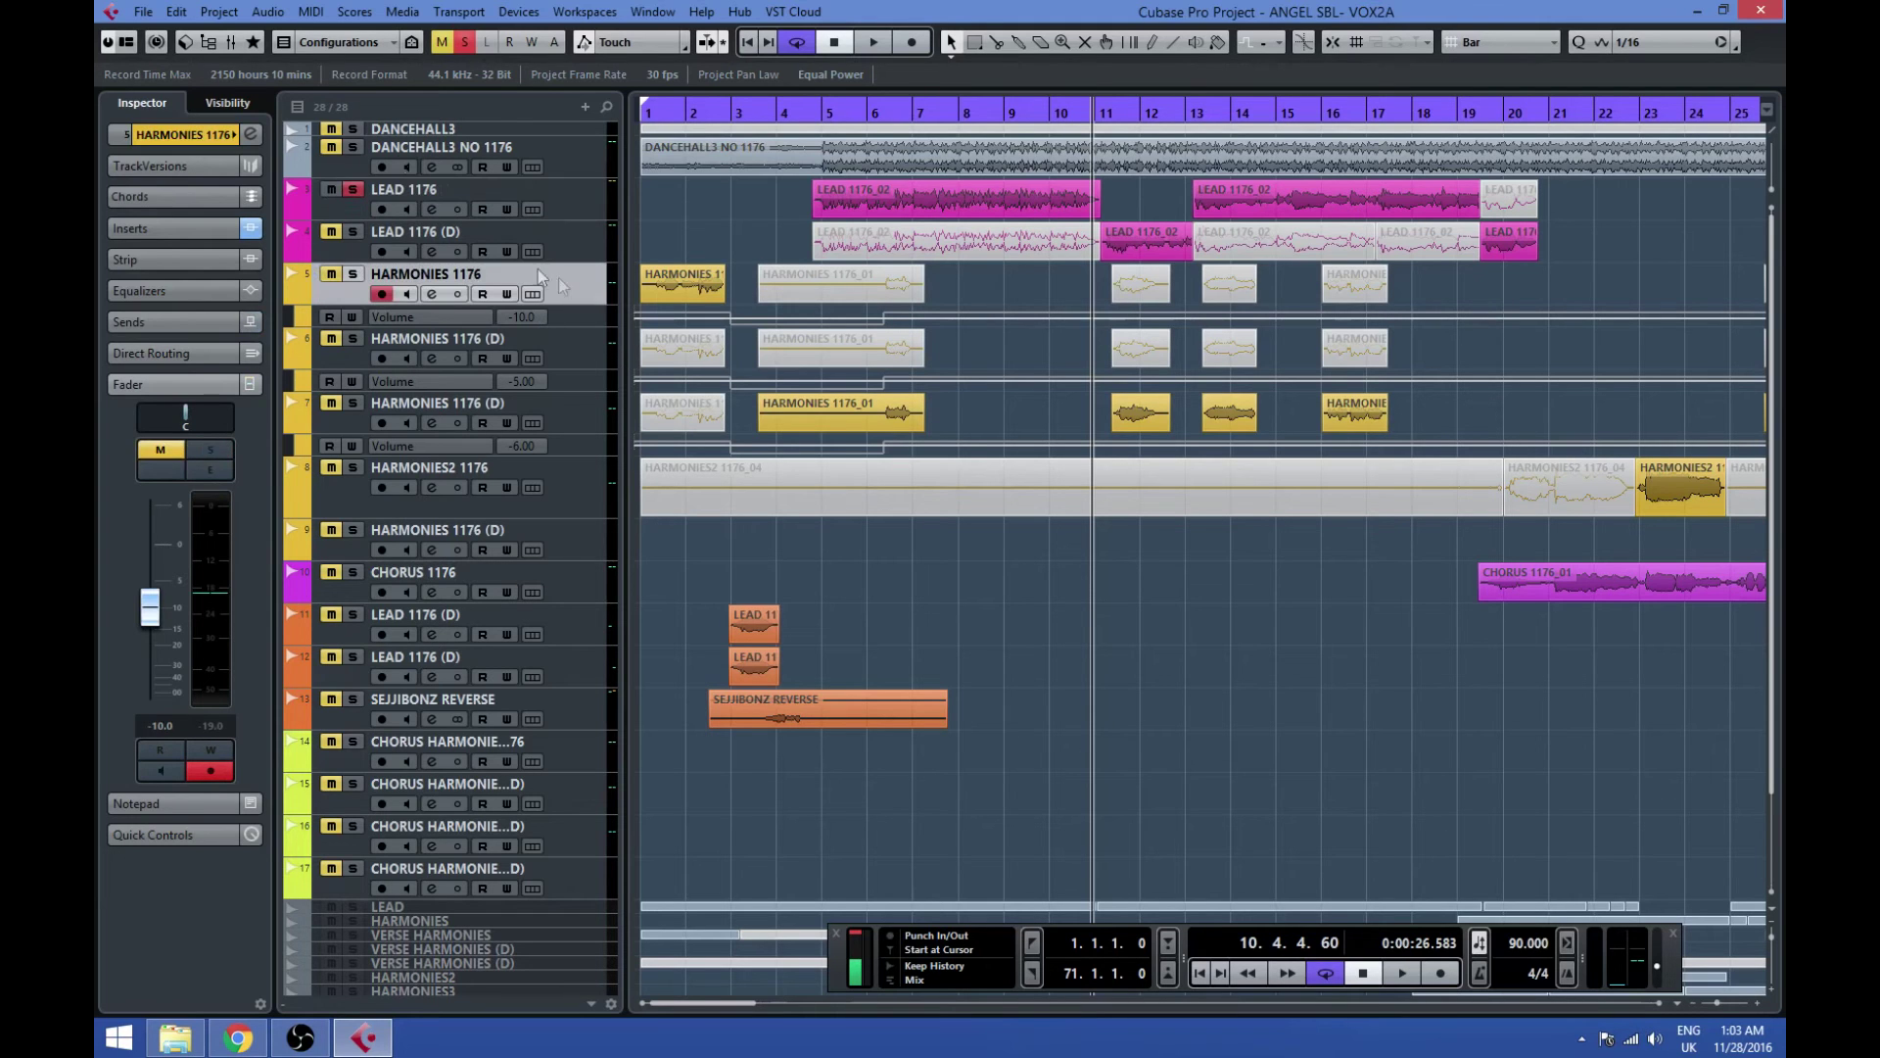
pyautogui.click(251, 134)
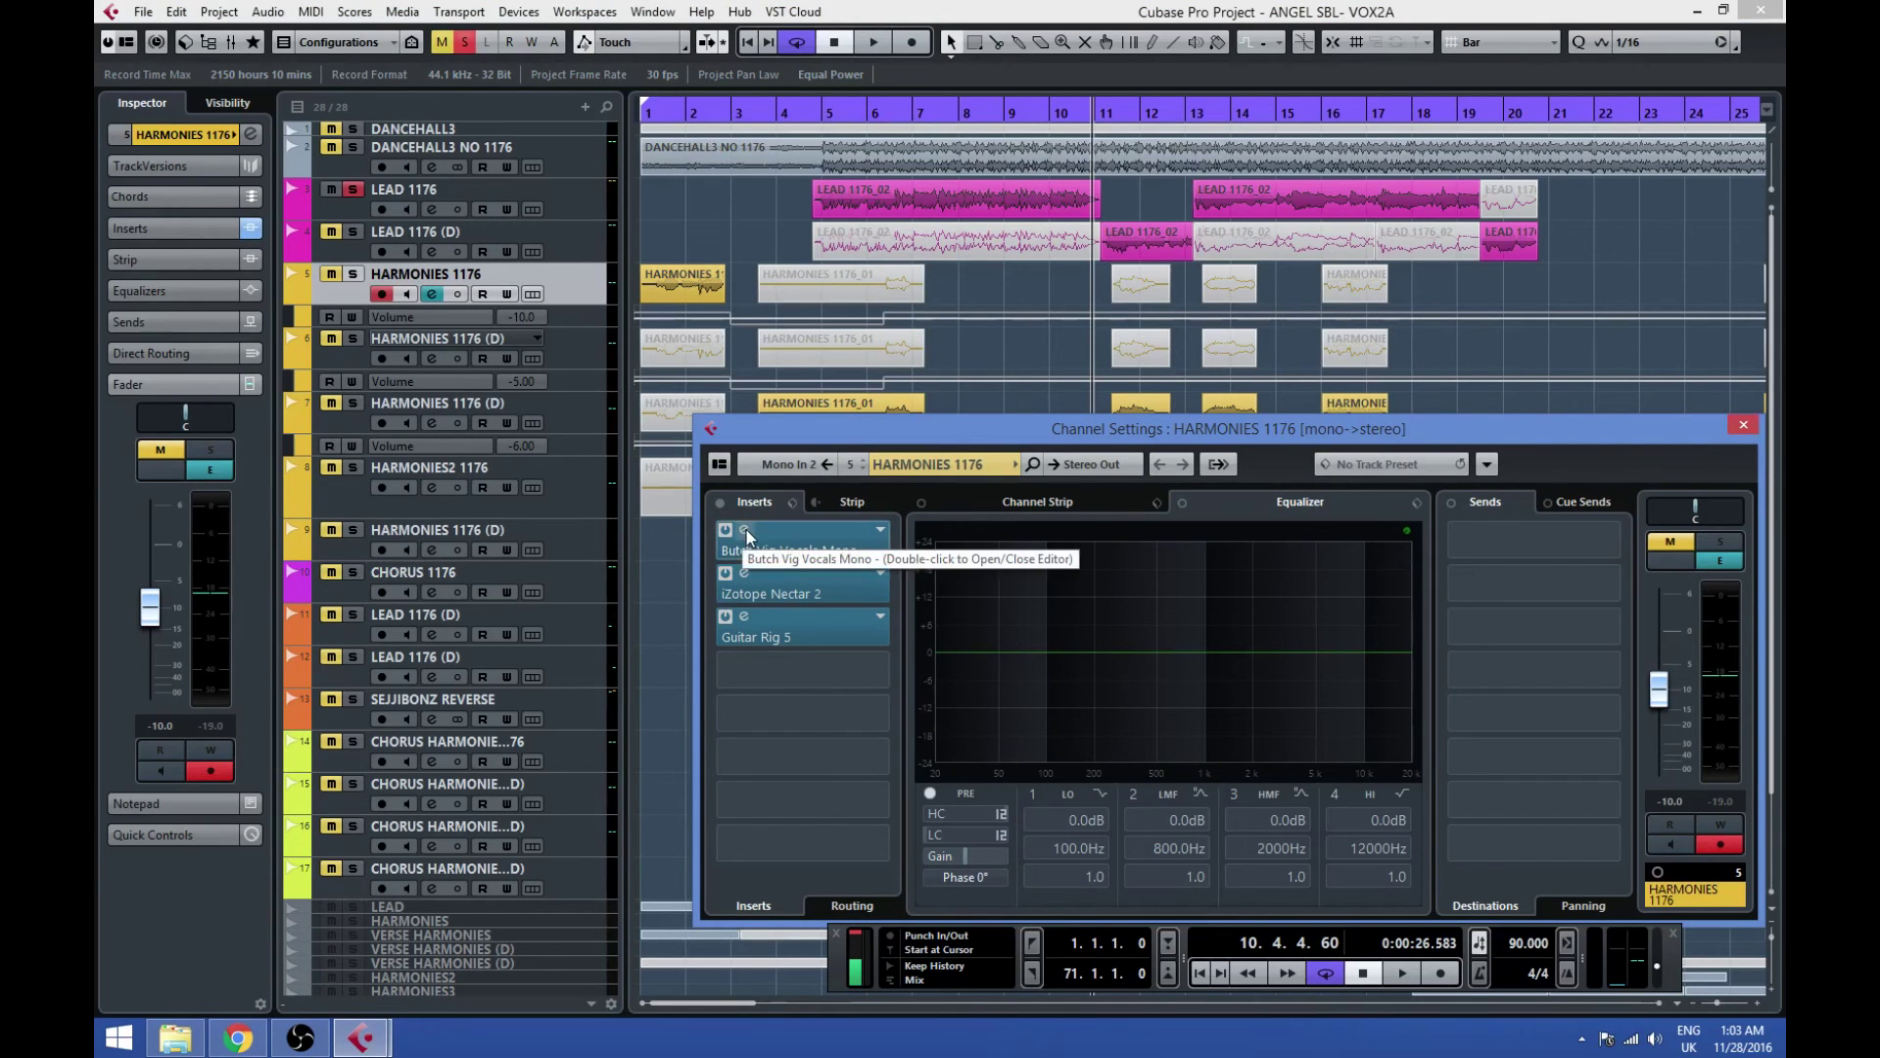
pyautogui.click(1742, 426)
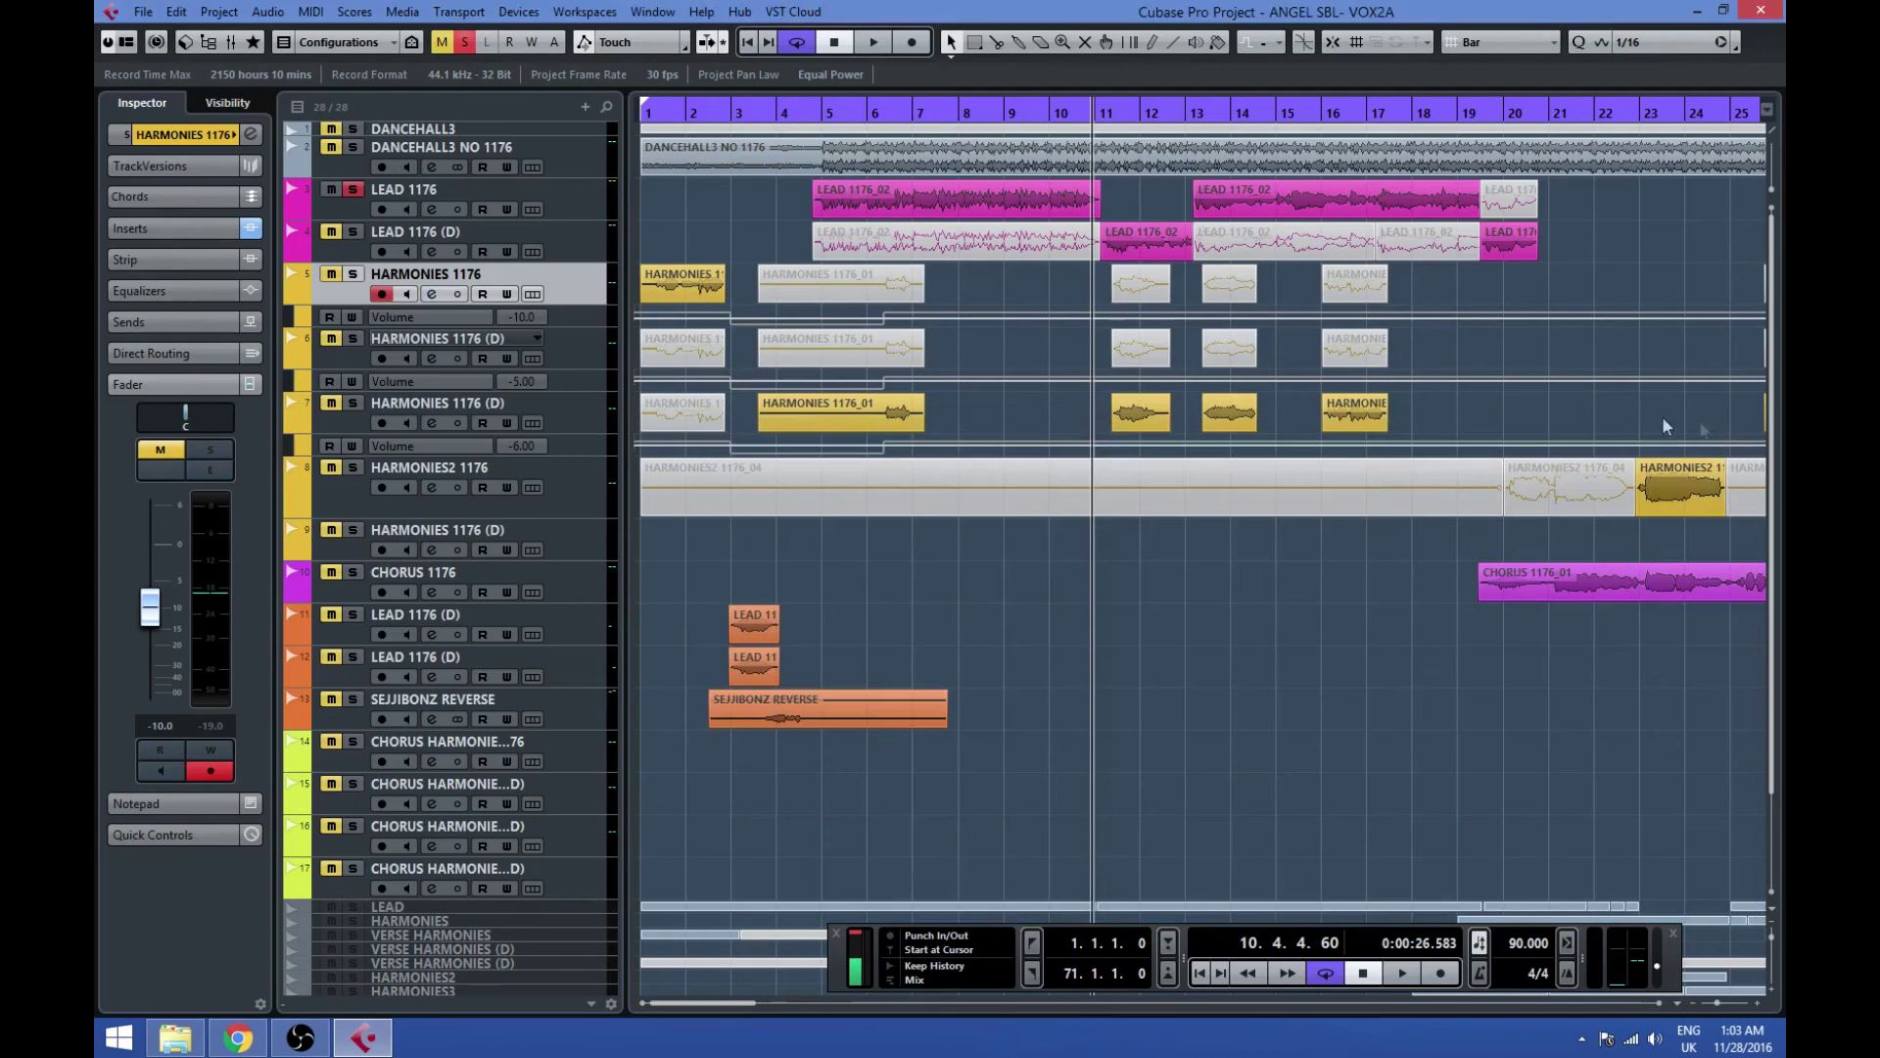
# Step: Take LEAD 1176 out of solo, solo HARMONIES 1176 and play the harmonies from around bar 44
pyautogui.click(355, 190)
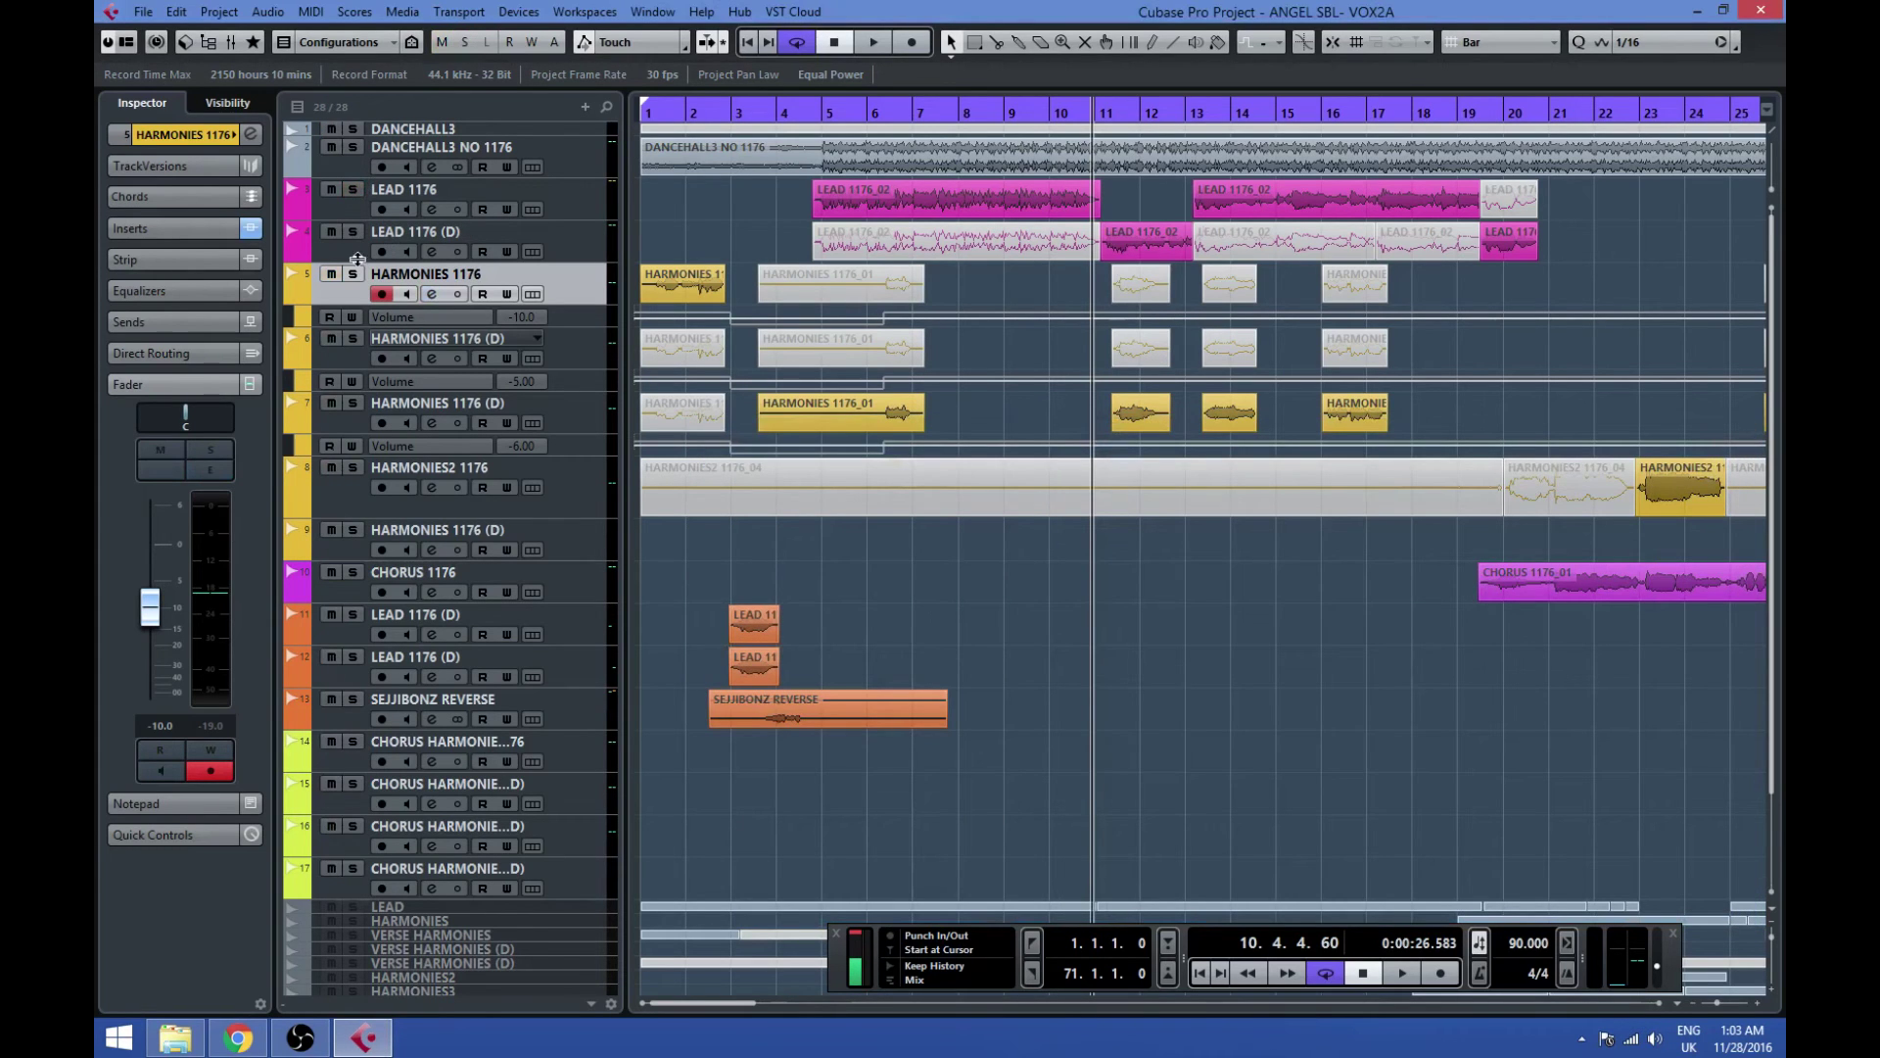
pyautogui.click(354, 275)
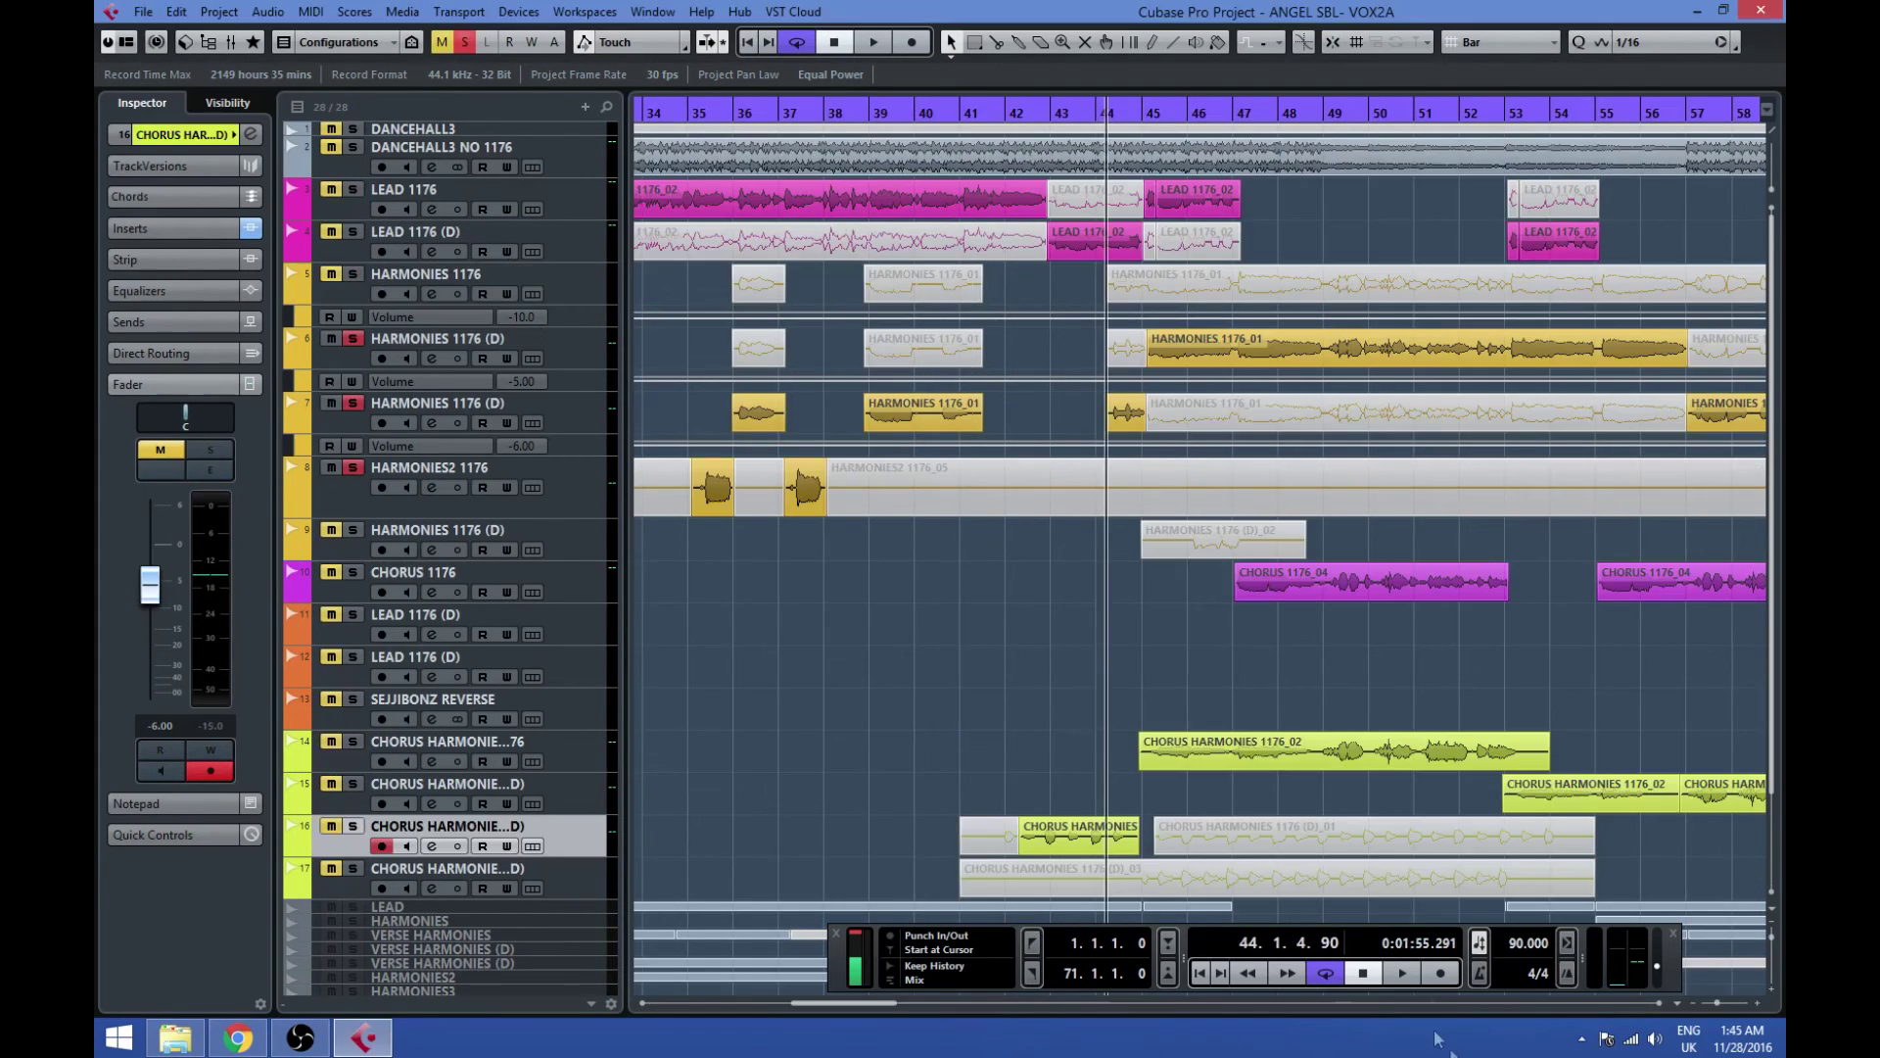
pyautogui.click(1403, 973)
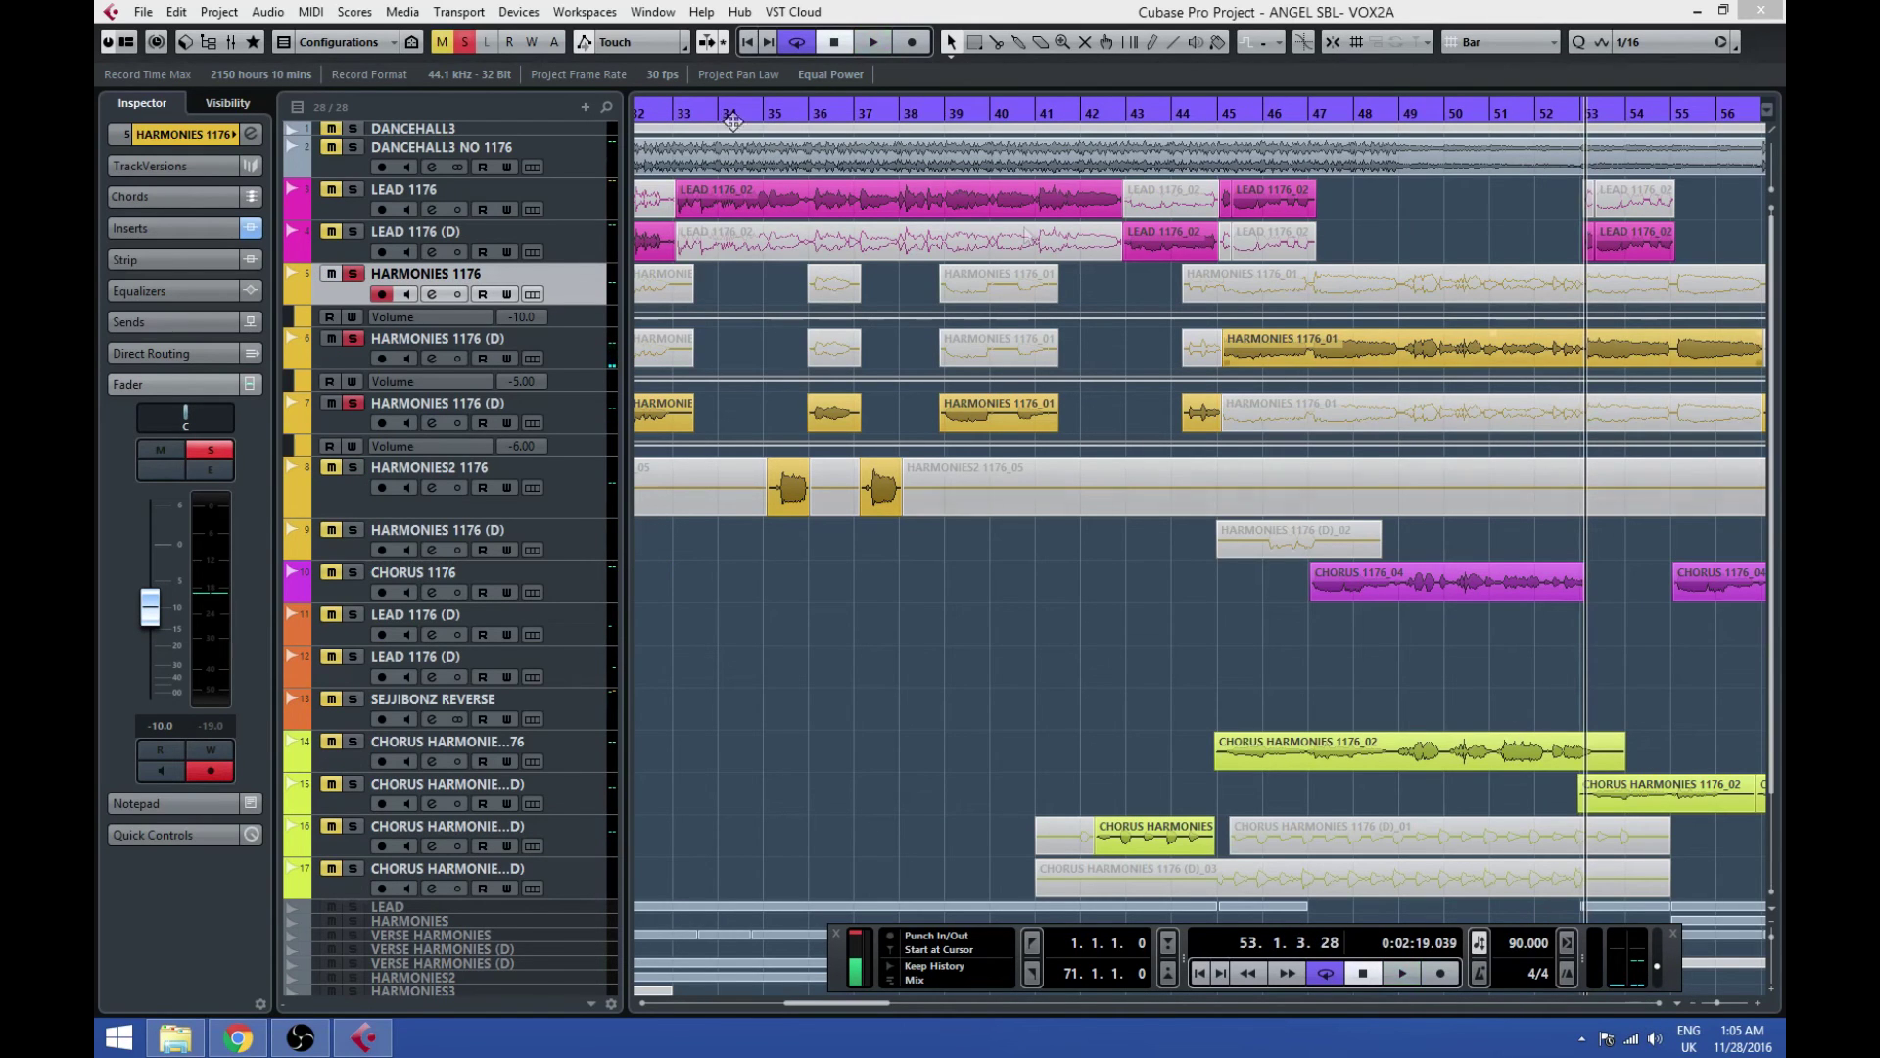
# Step: Inspect the Butch Vig Vocals Mono insert in the HARMONIES 1176 channel settings and close the plug-in
pyautogui.click(251, 134)
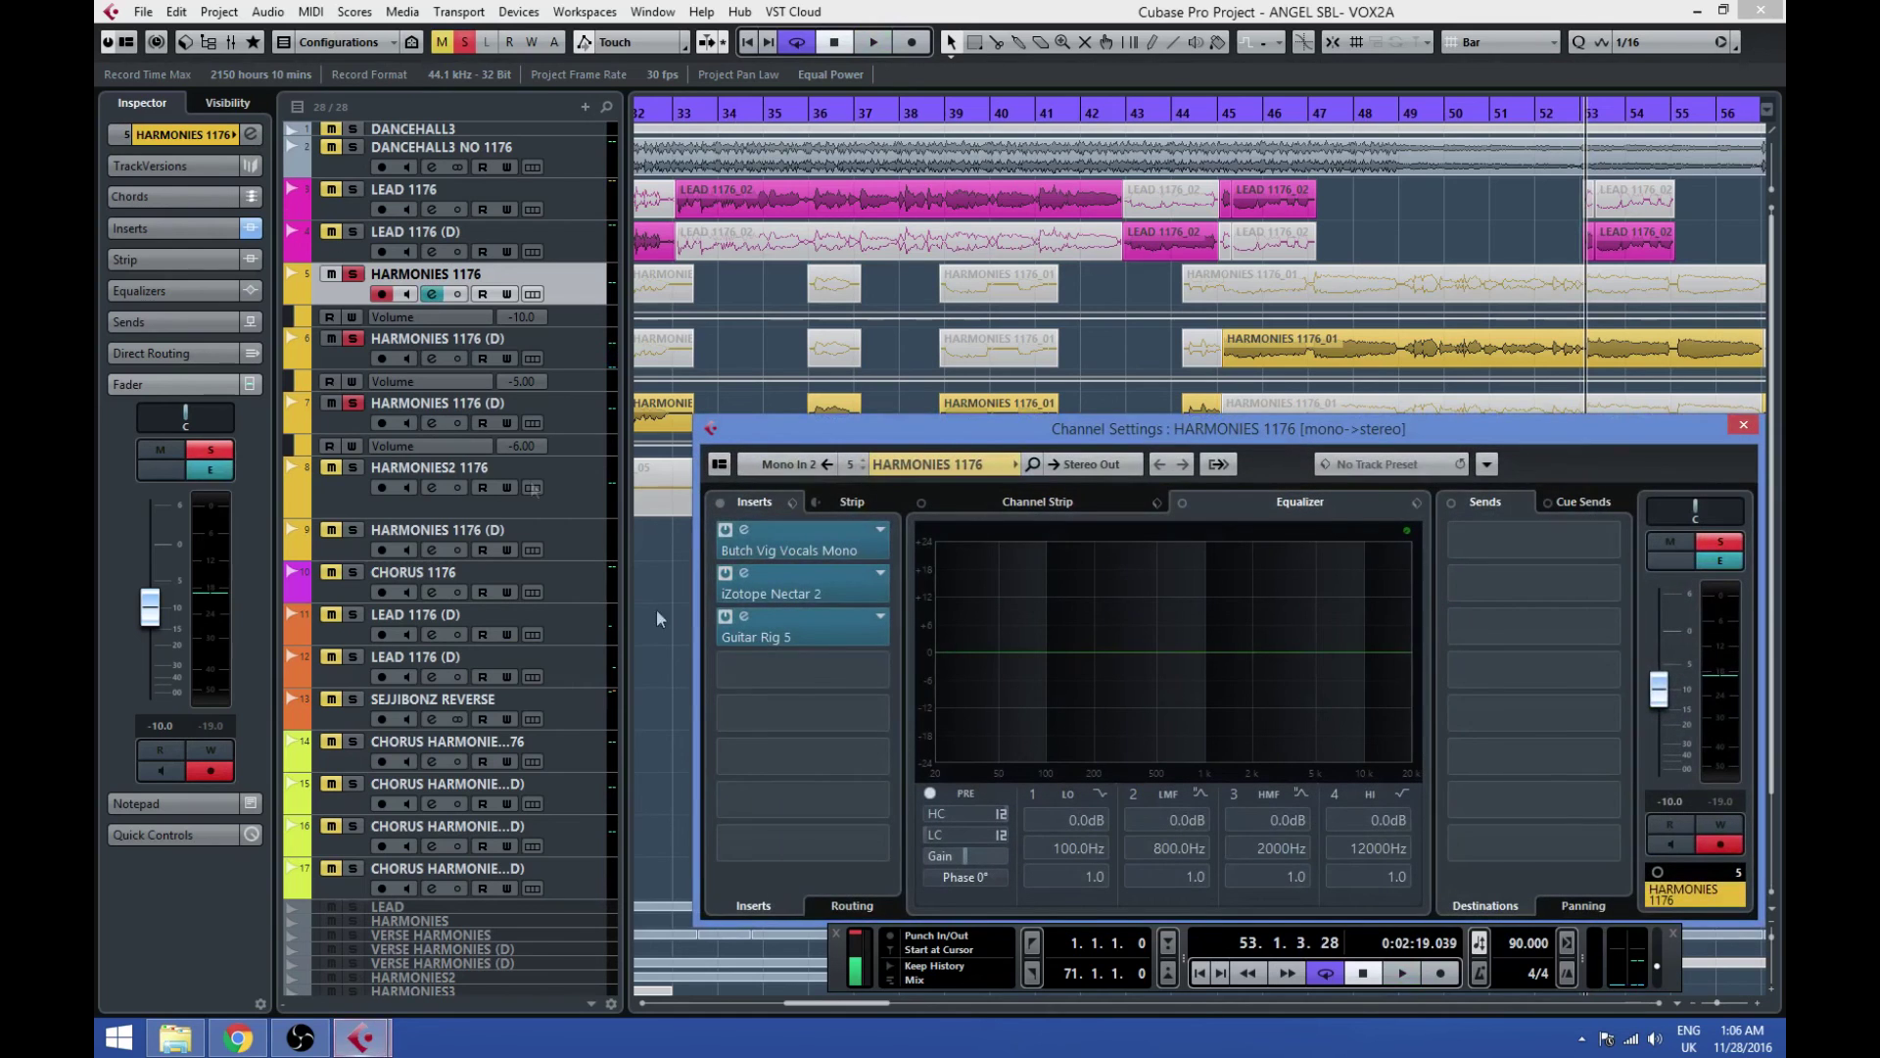
pyautogui.click(744, 530)
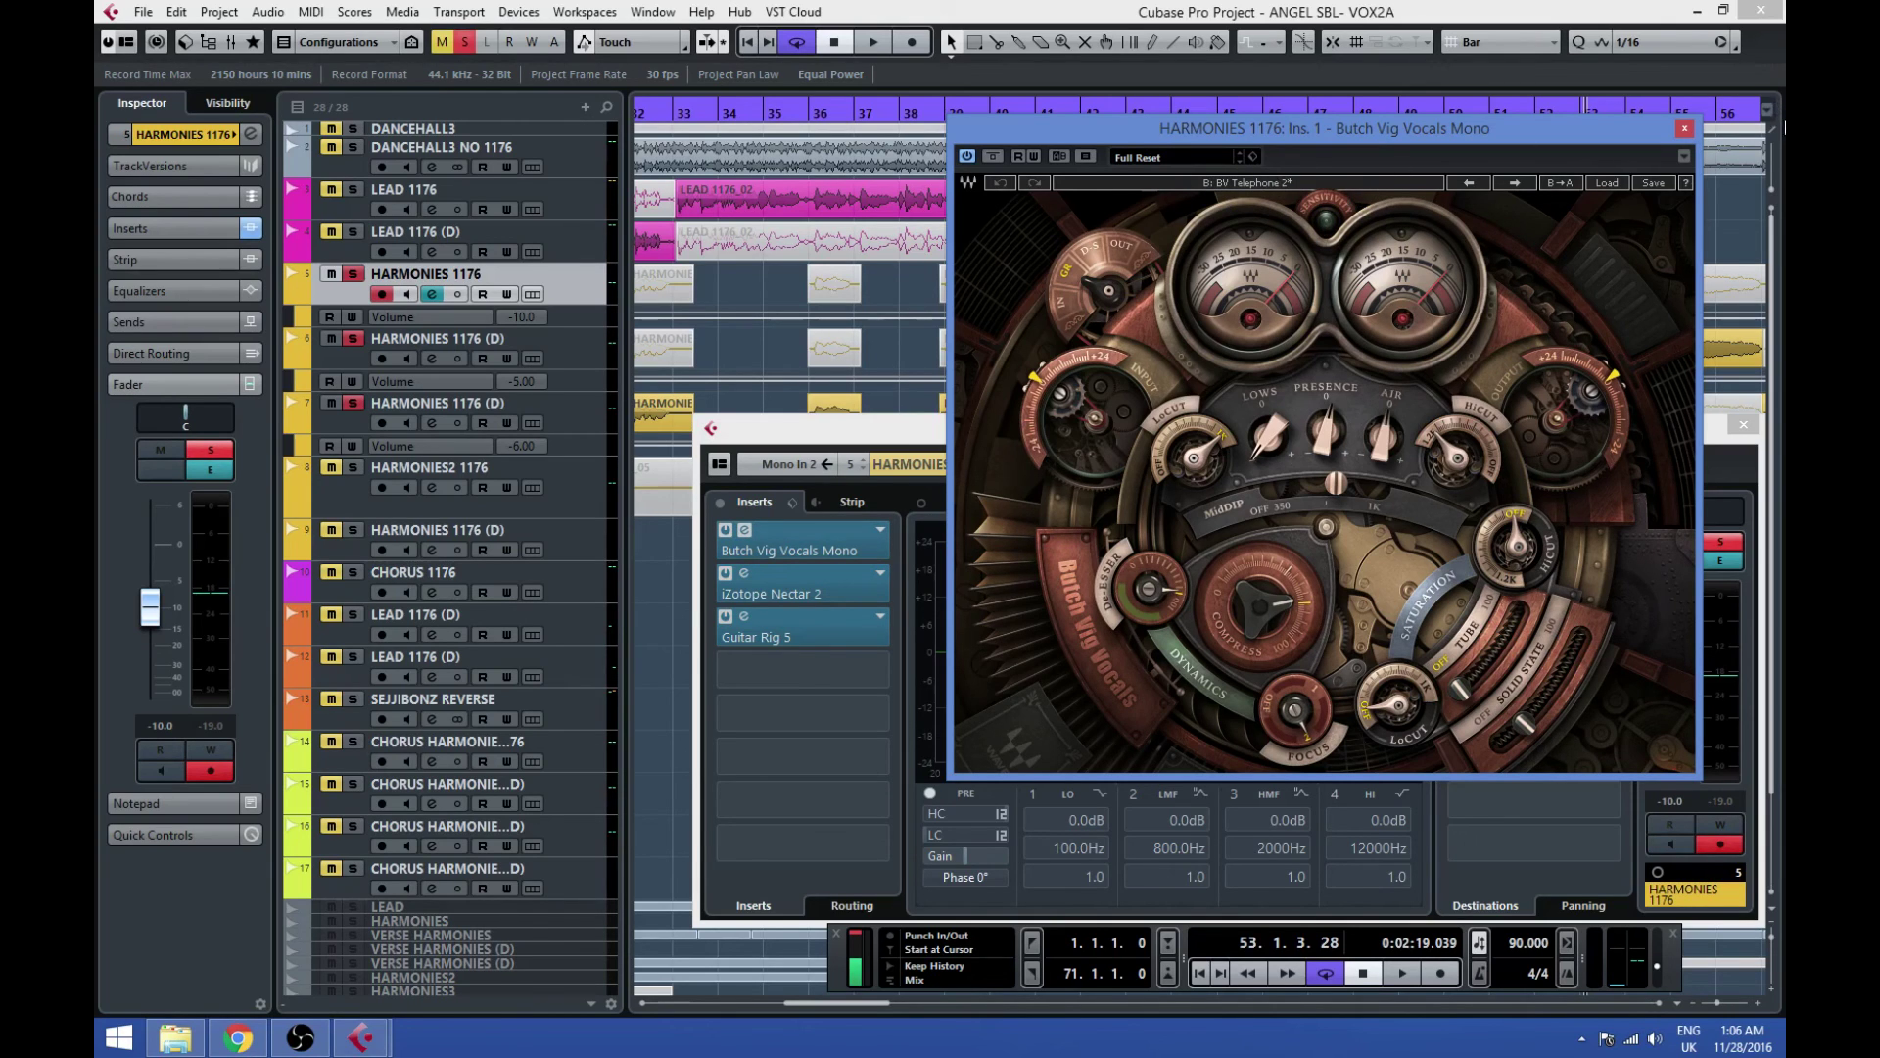
pyautogui.click(1683, 129)
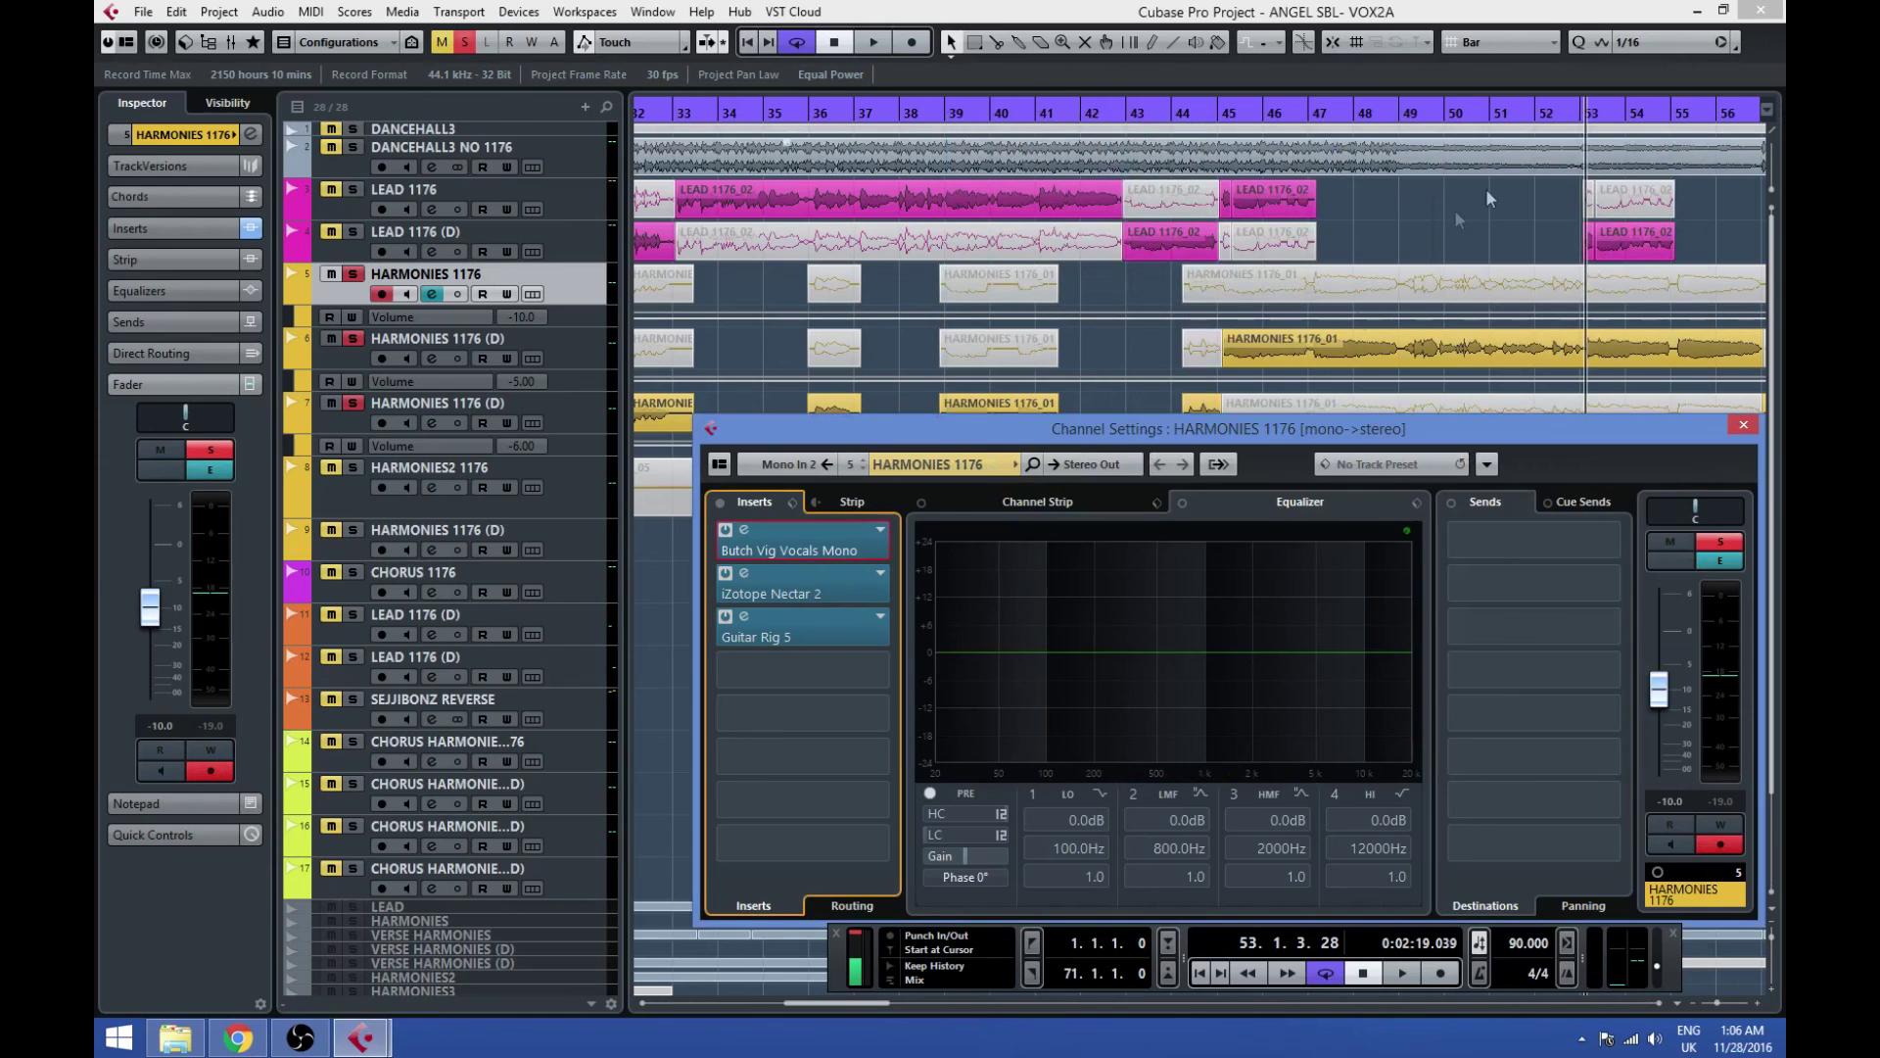
# Step: Inspect the iZotope Nectar 2 insert, dismissing its preset manager, and the Guitar Rig 5 insert on HARMONIES 1176, closing each plug-in
pyautogui.click(750, 574)
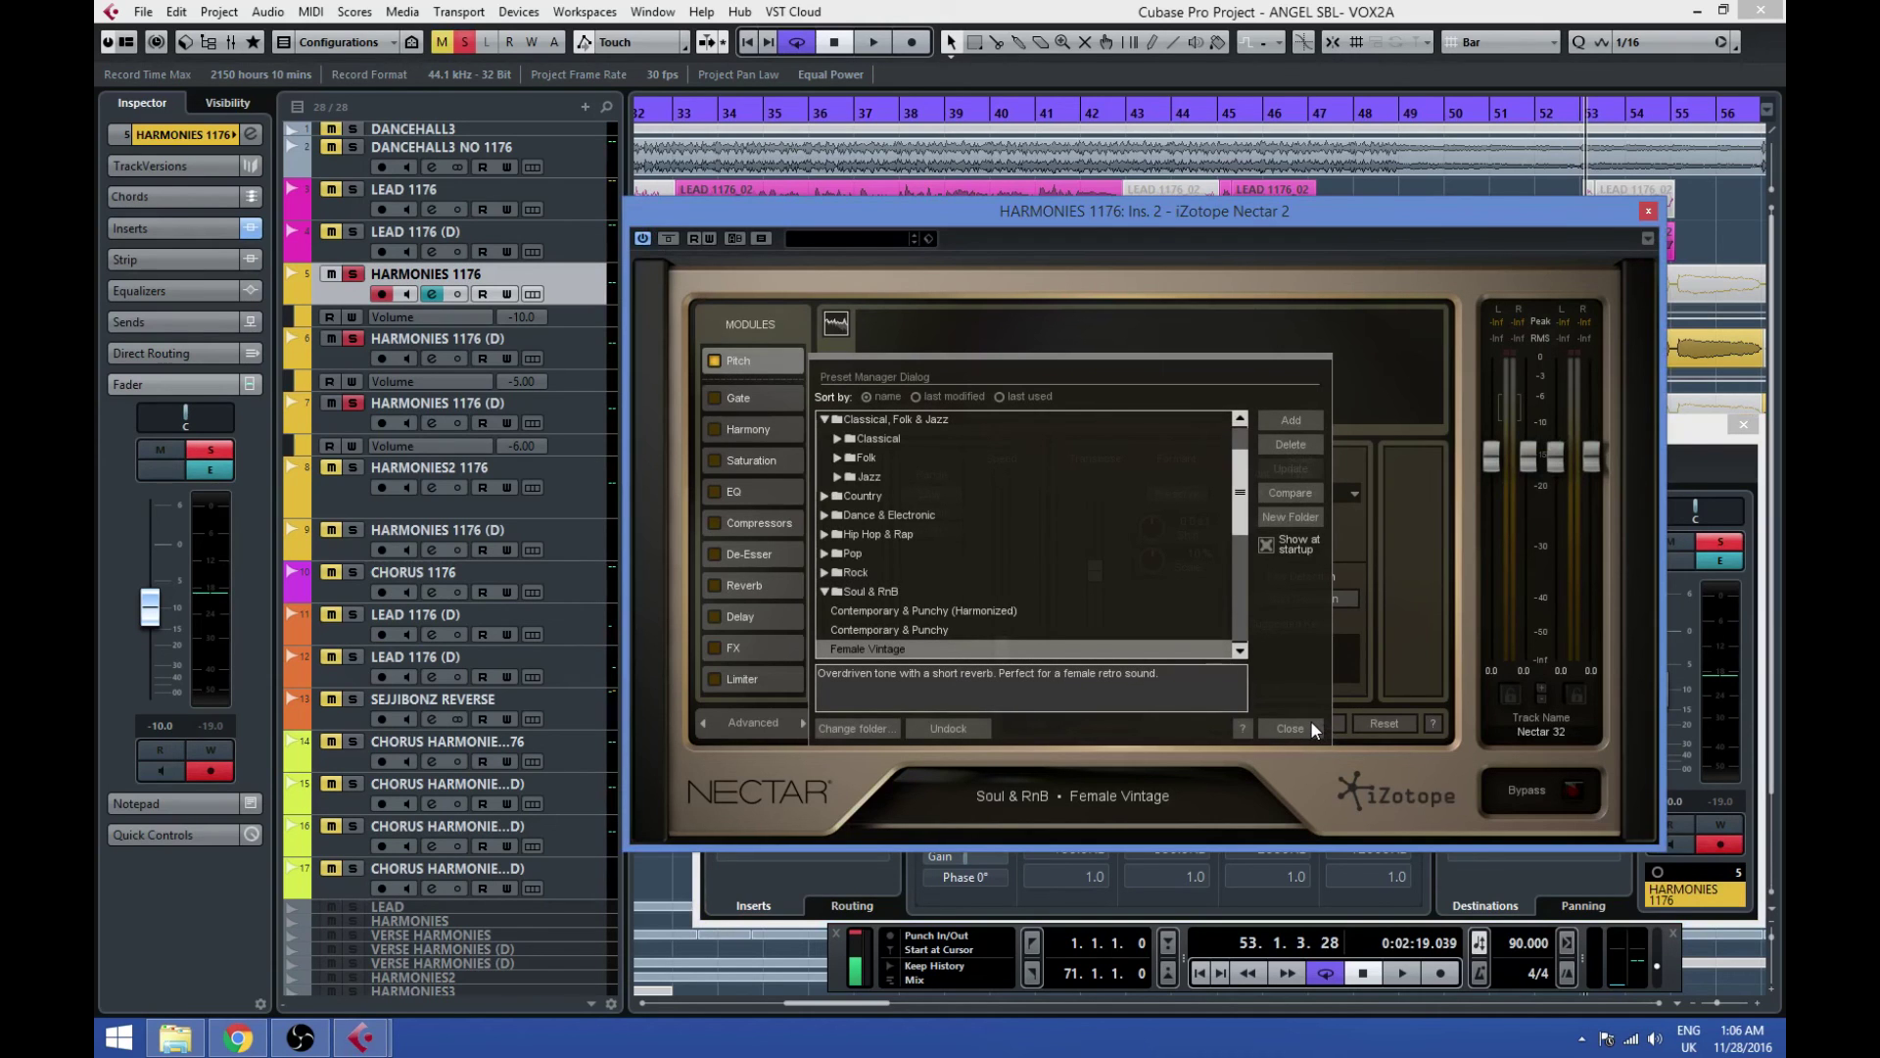
pyautogui.click(1289, 728)
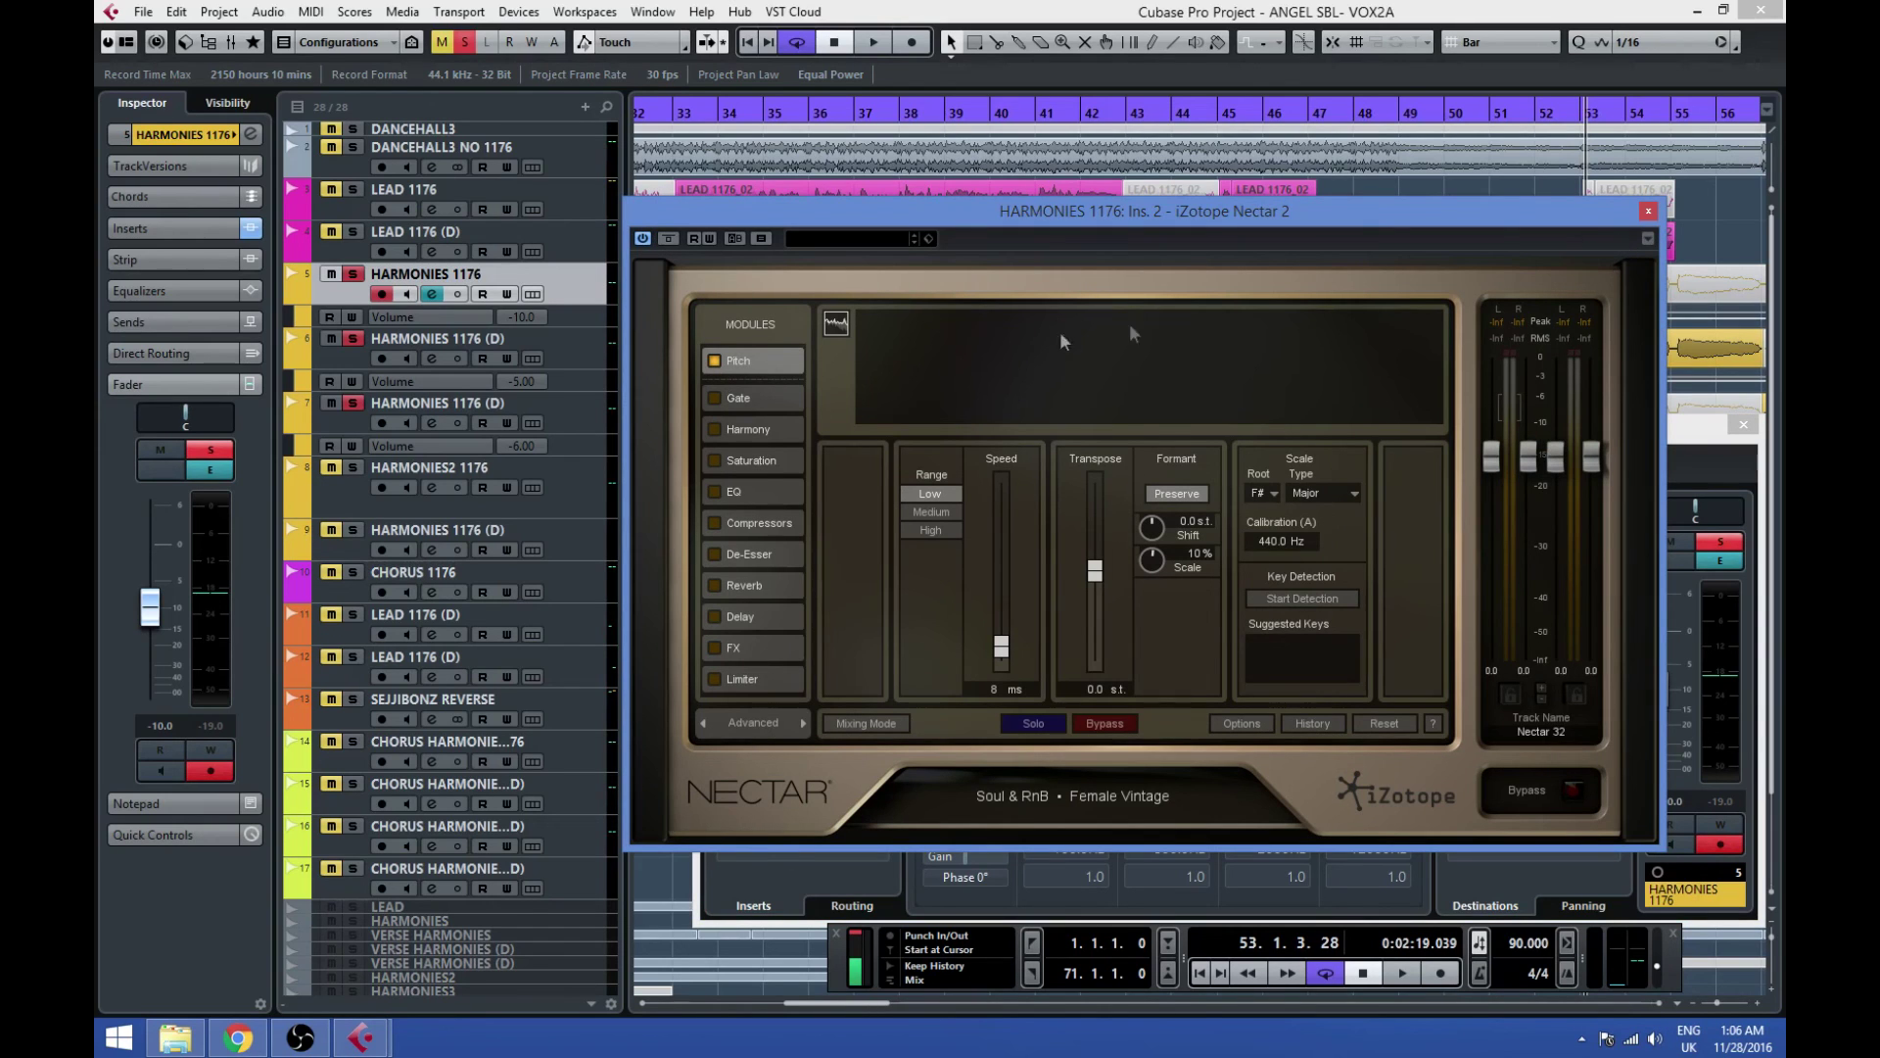
pyautogui.click(1649, 213)
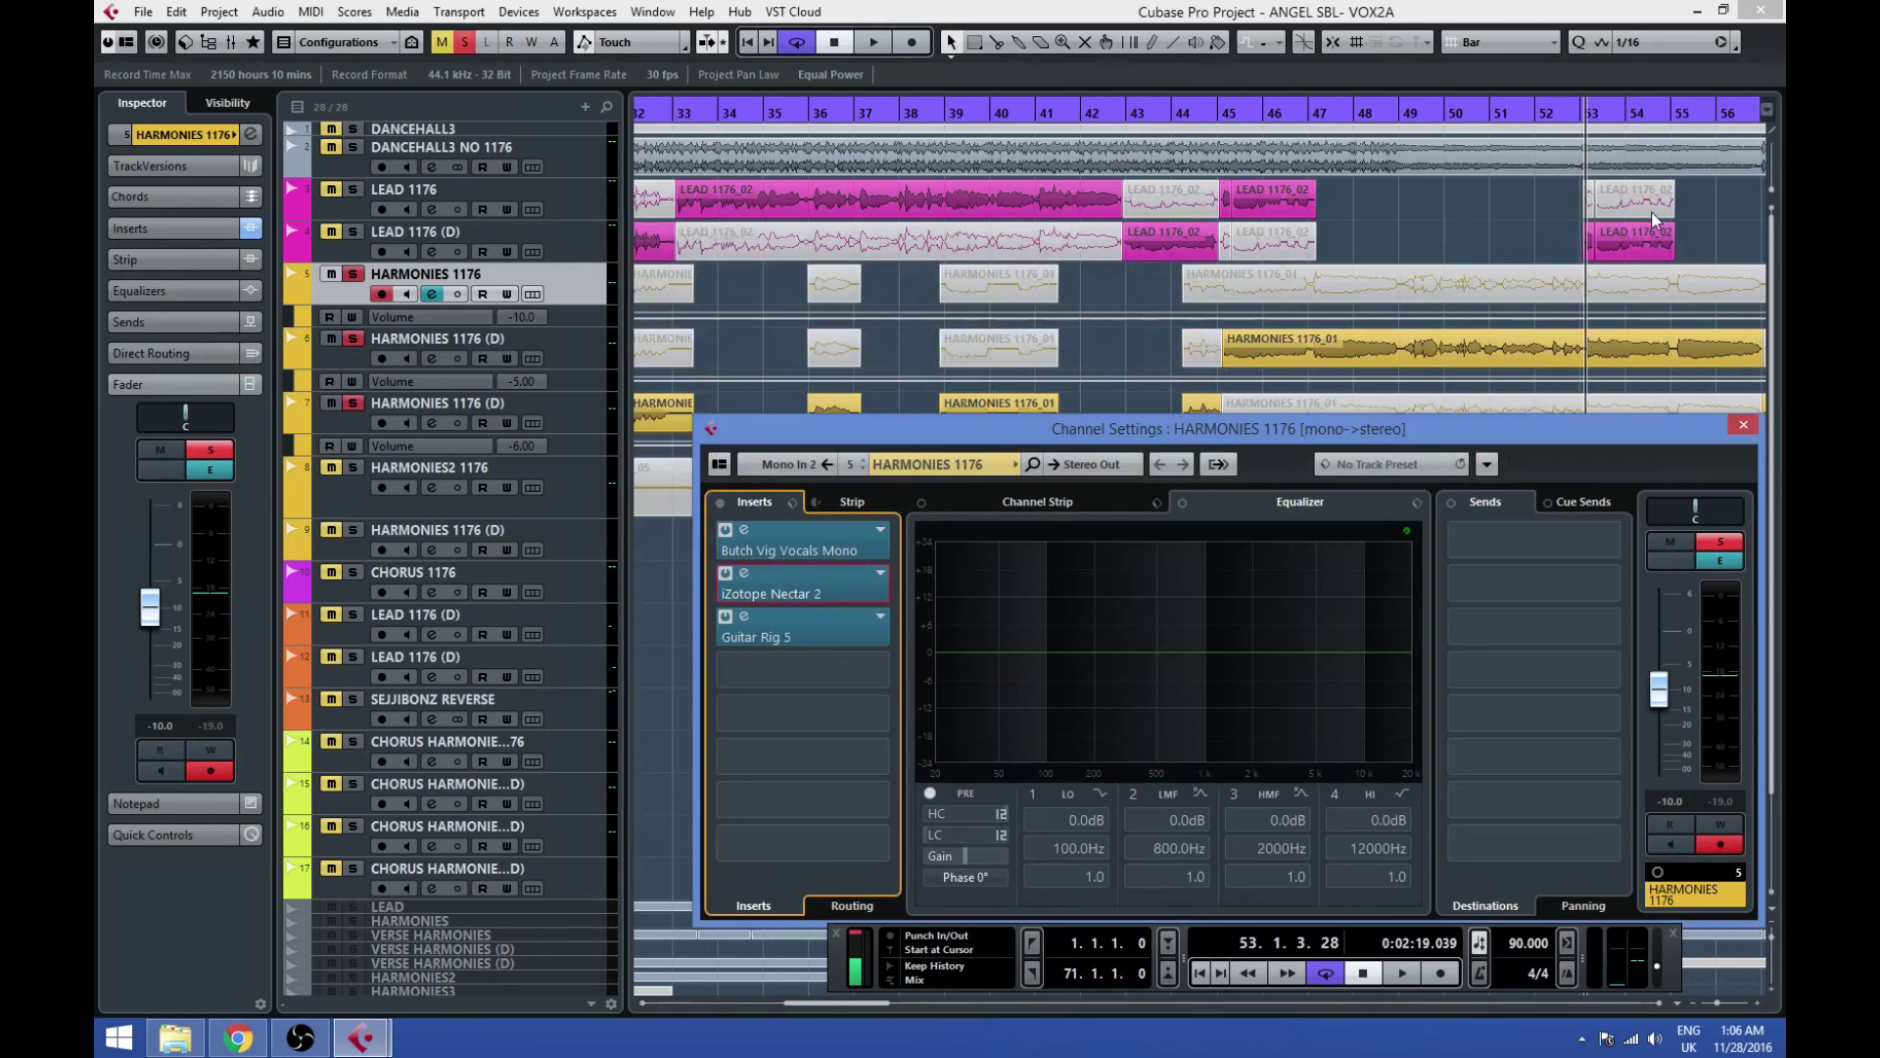
pyautogui.click(746, 616)
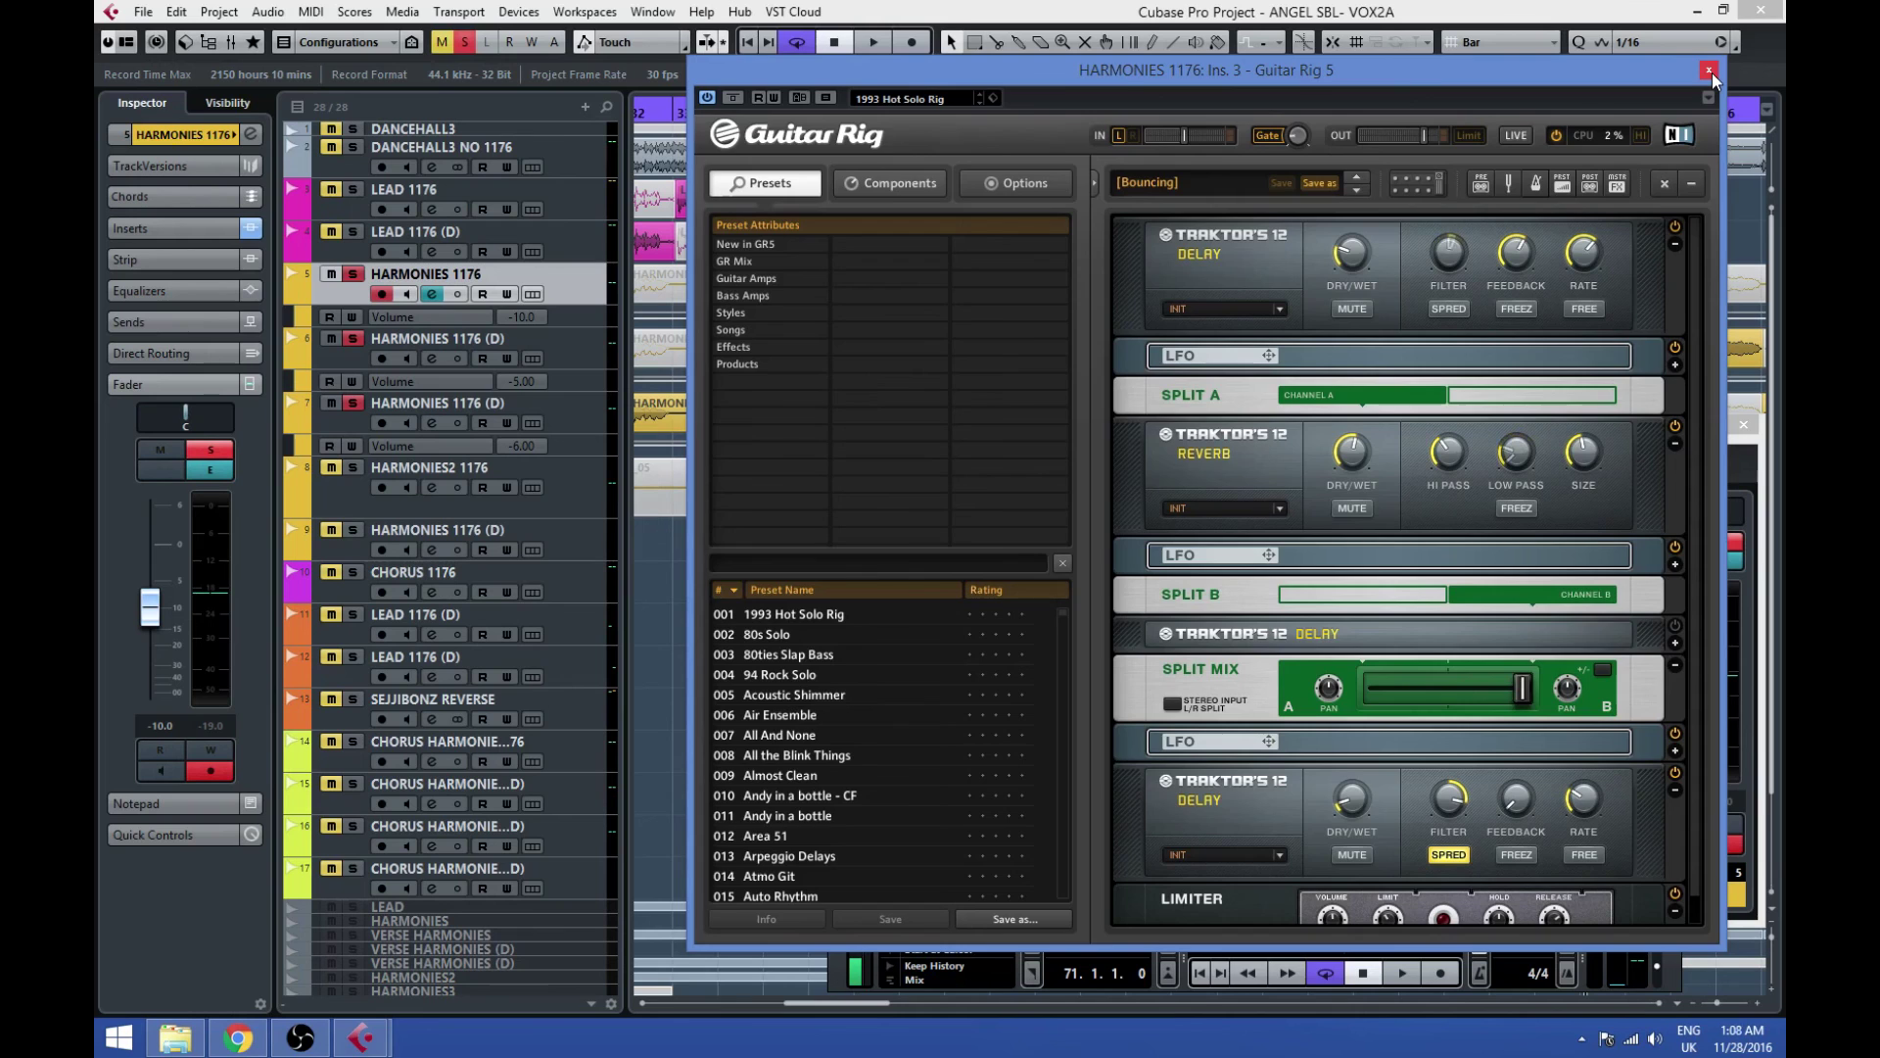
pyautogui.click(1710, 72)
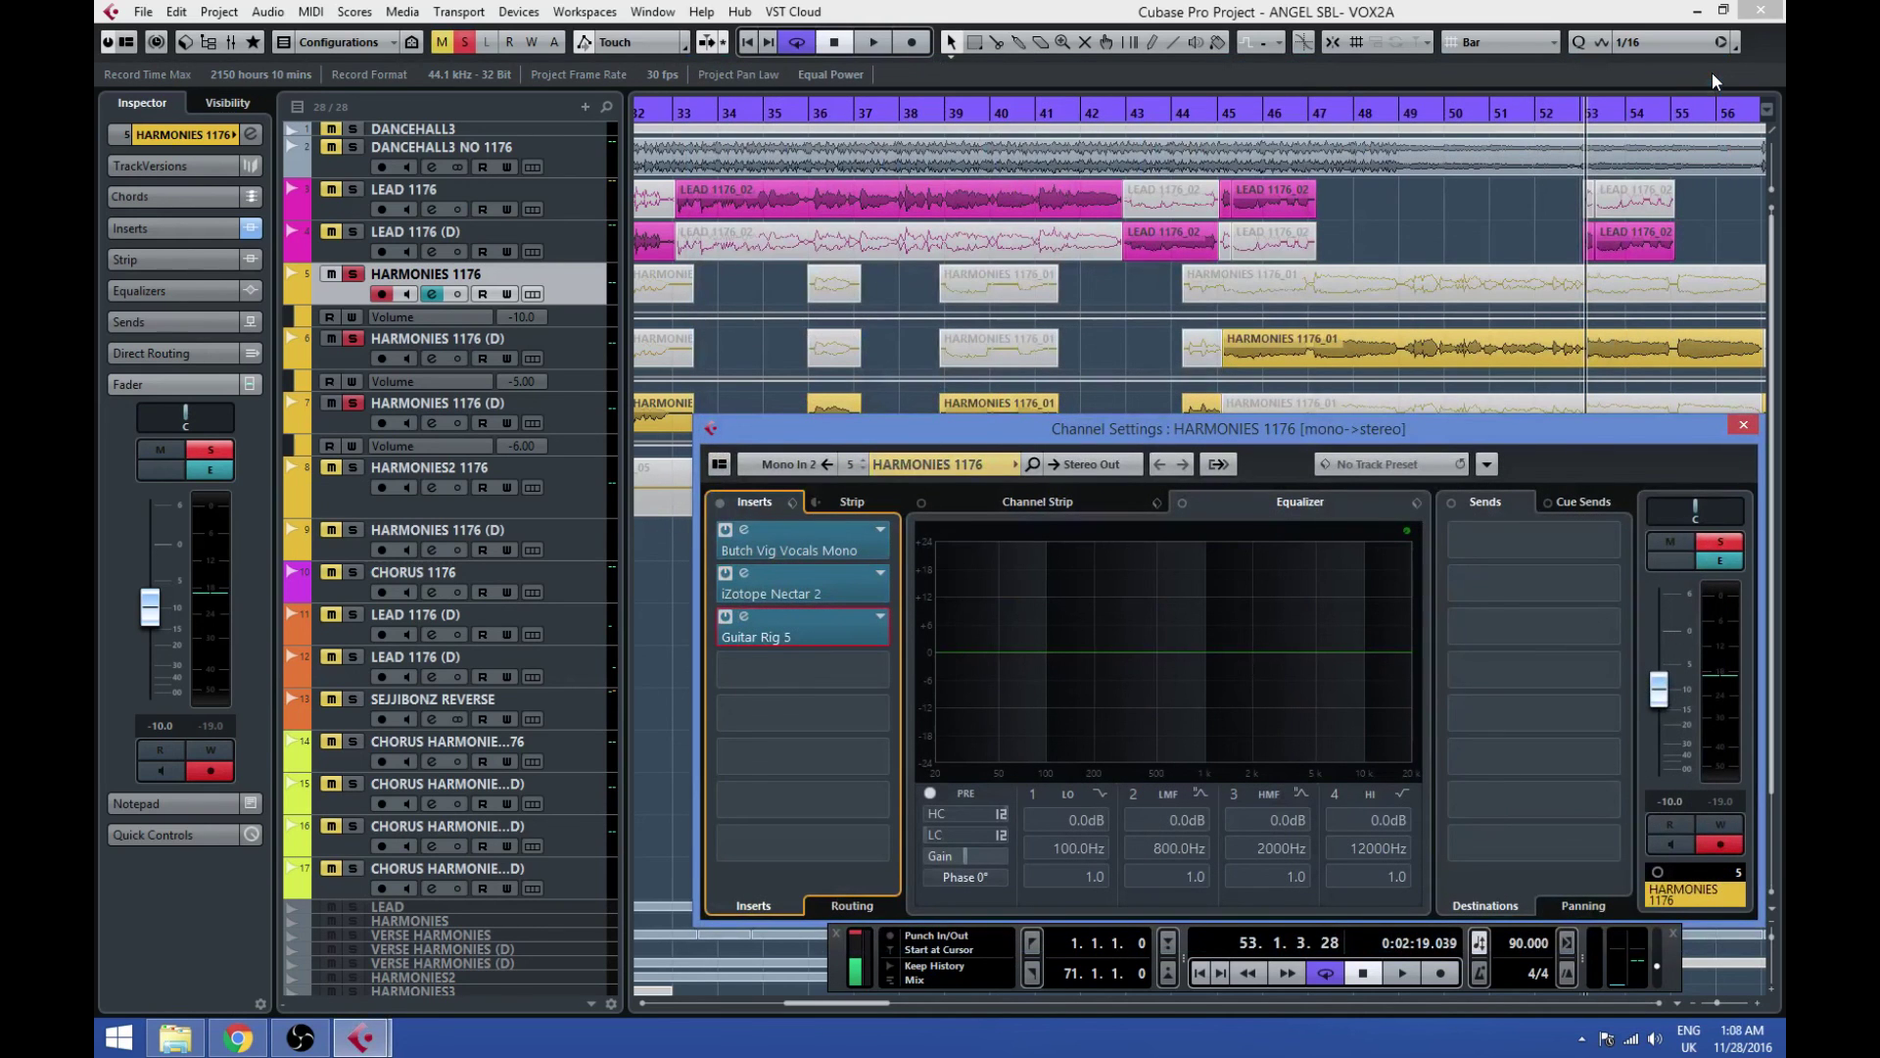